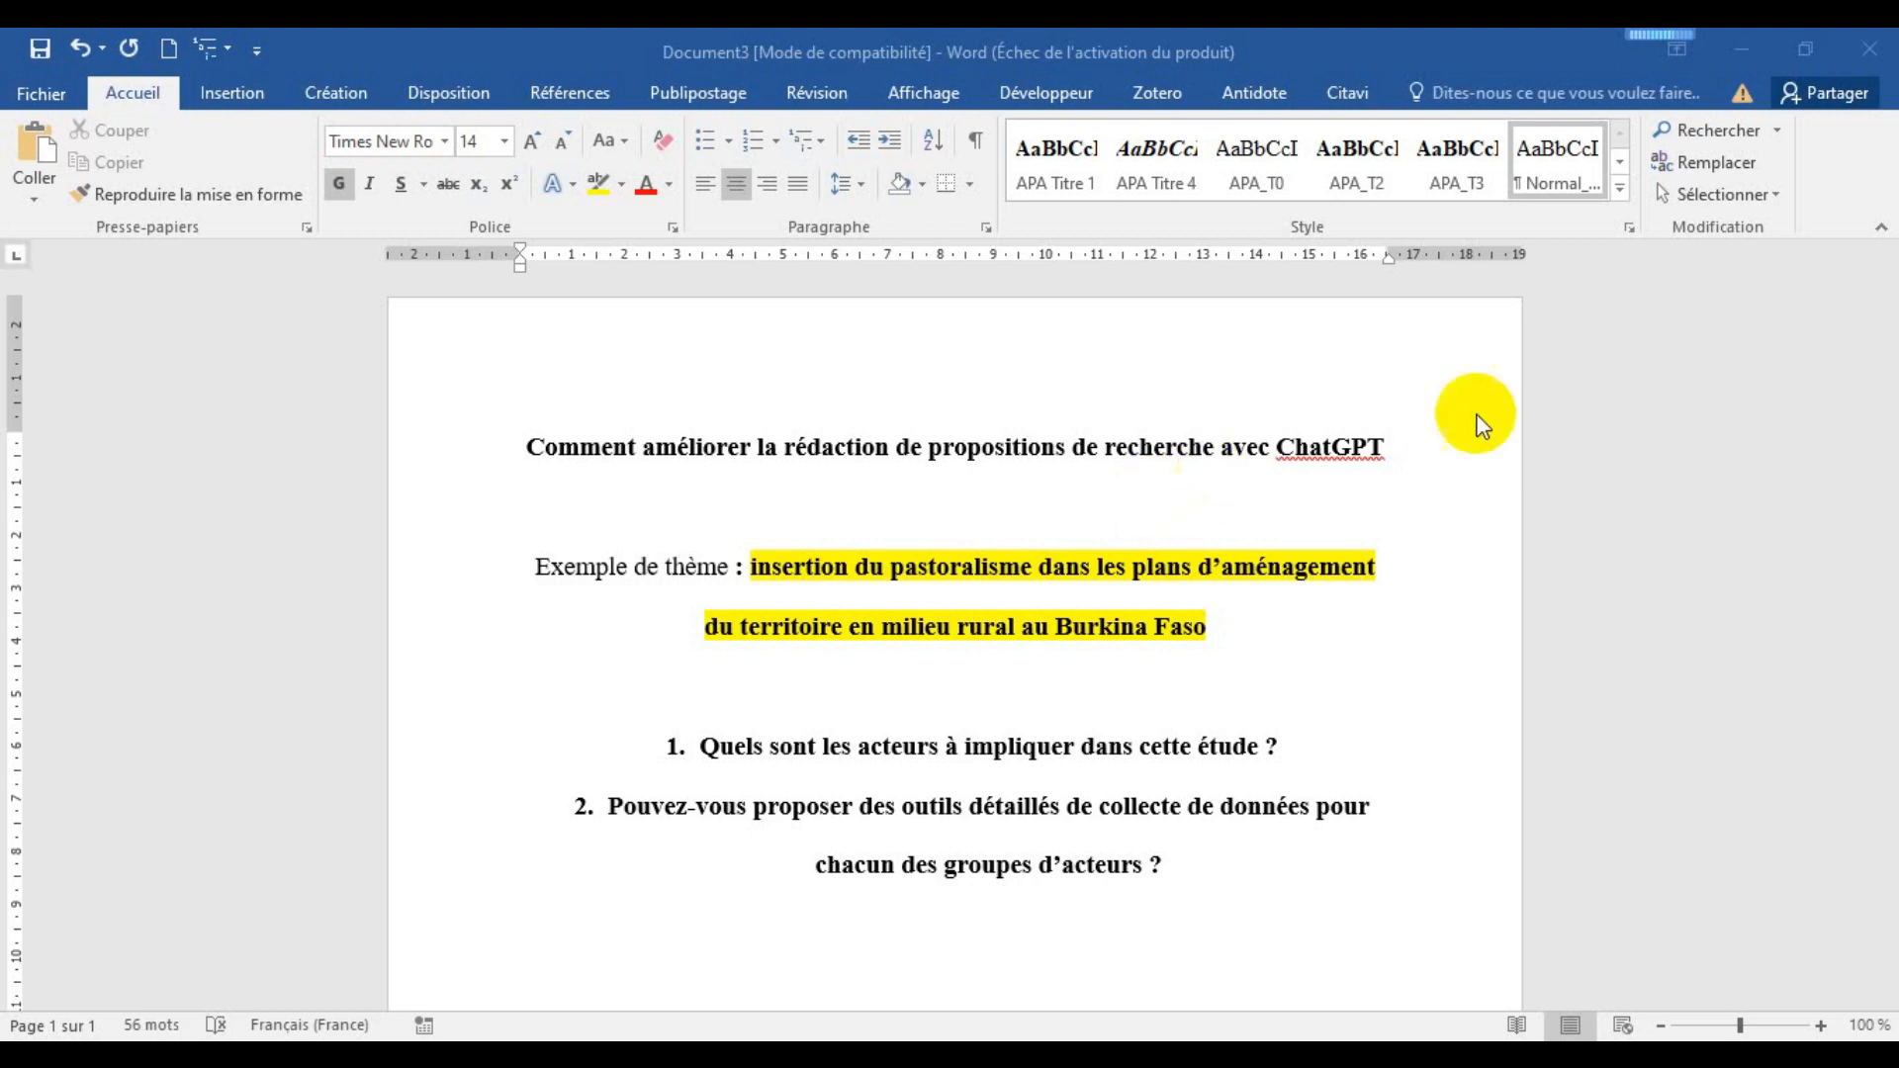
Switch to ChatGPT in the browser and sort the public AIPRM prompts by Latest Updates.
click(1742, 50)
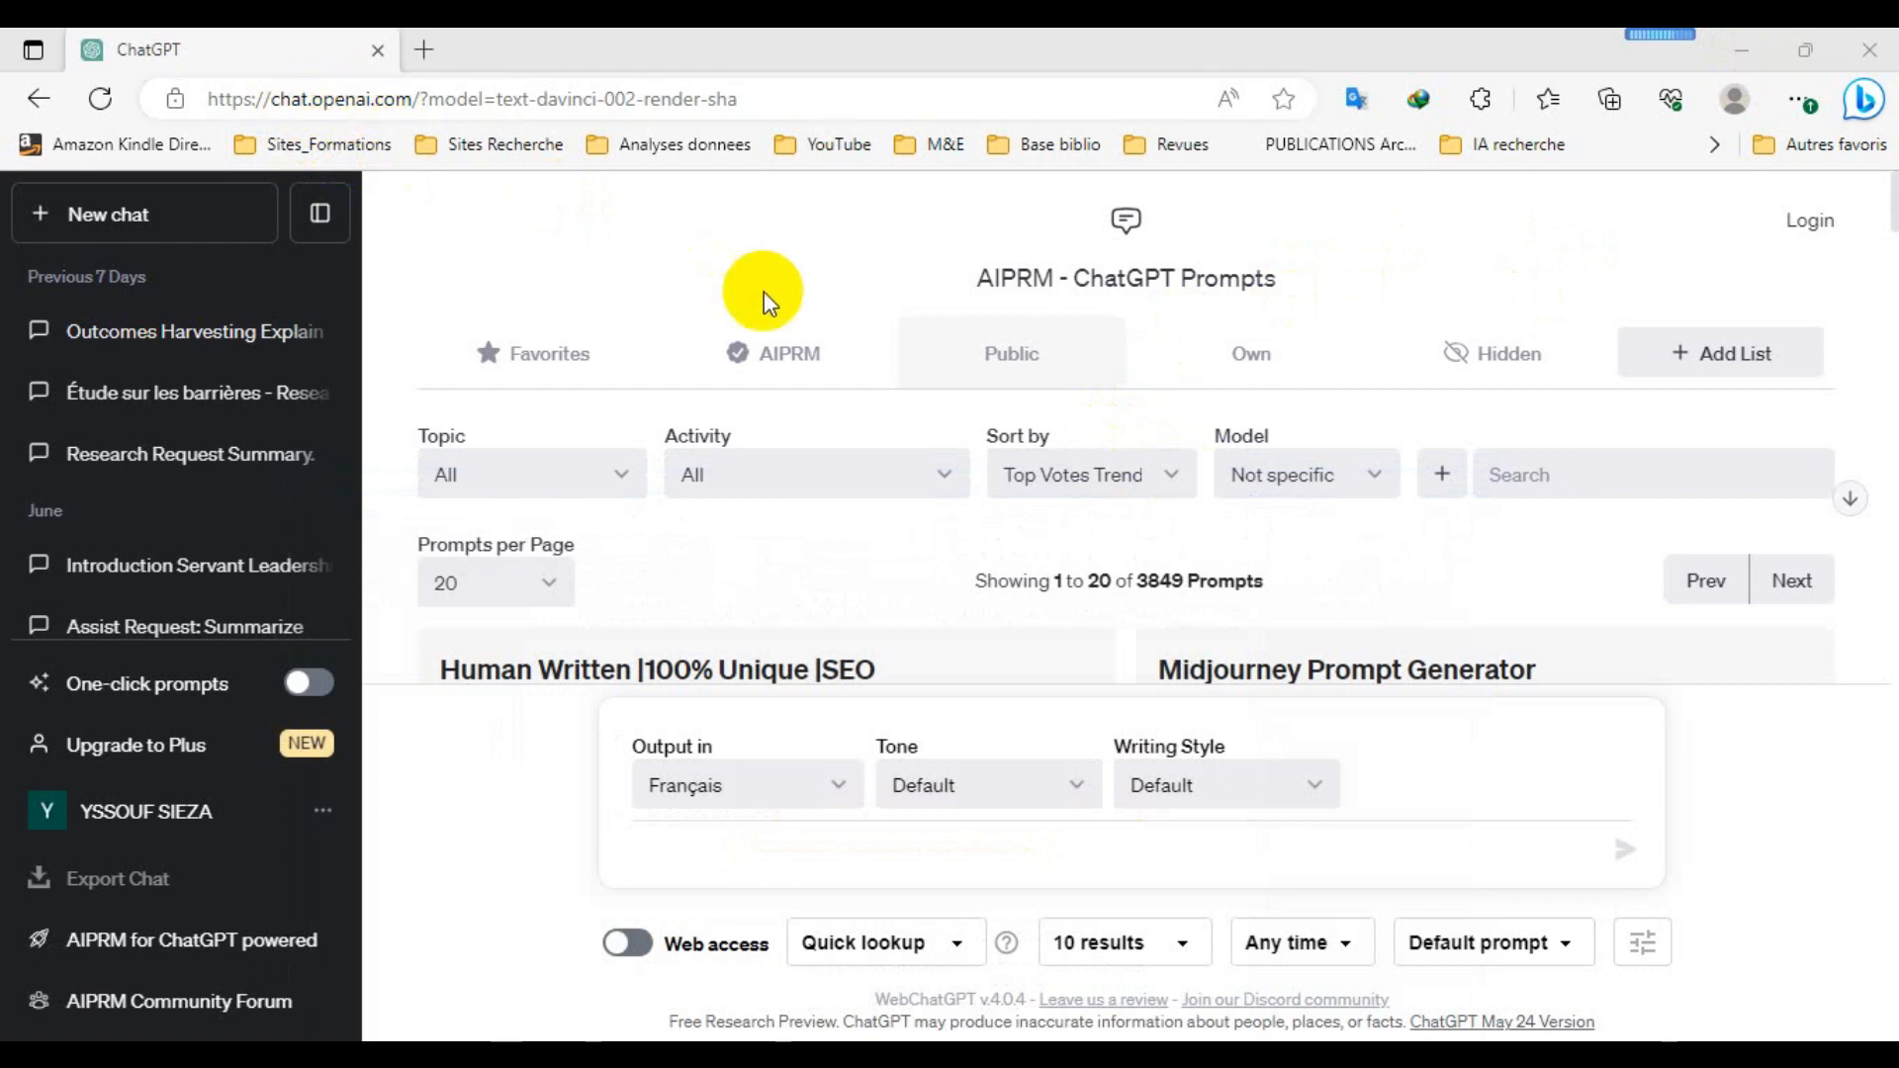
click(1176, 475)
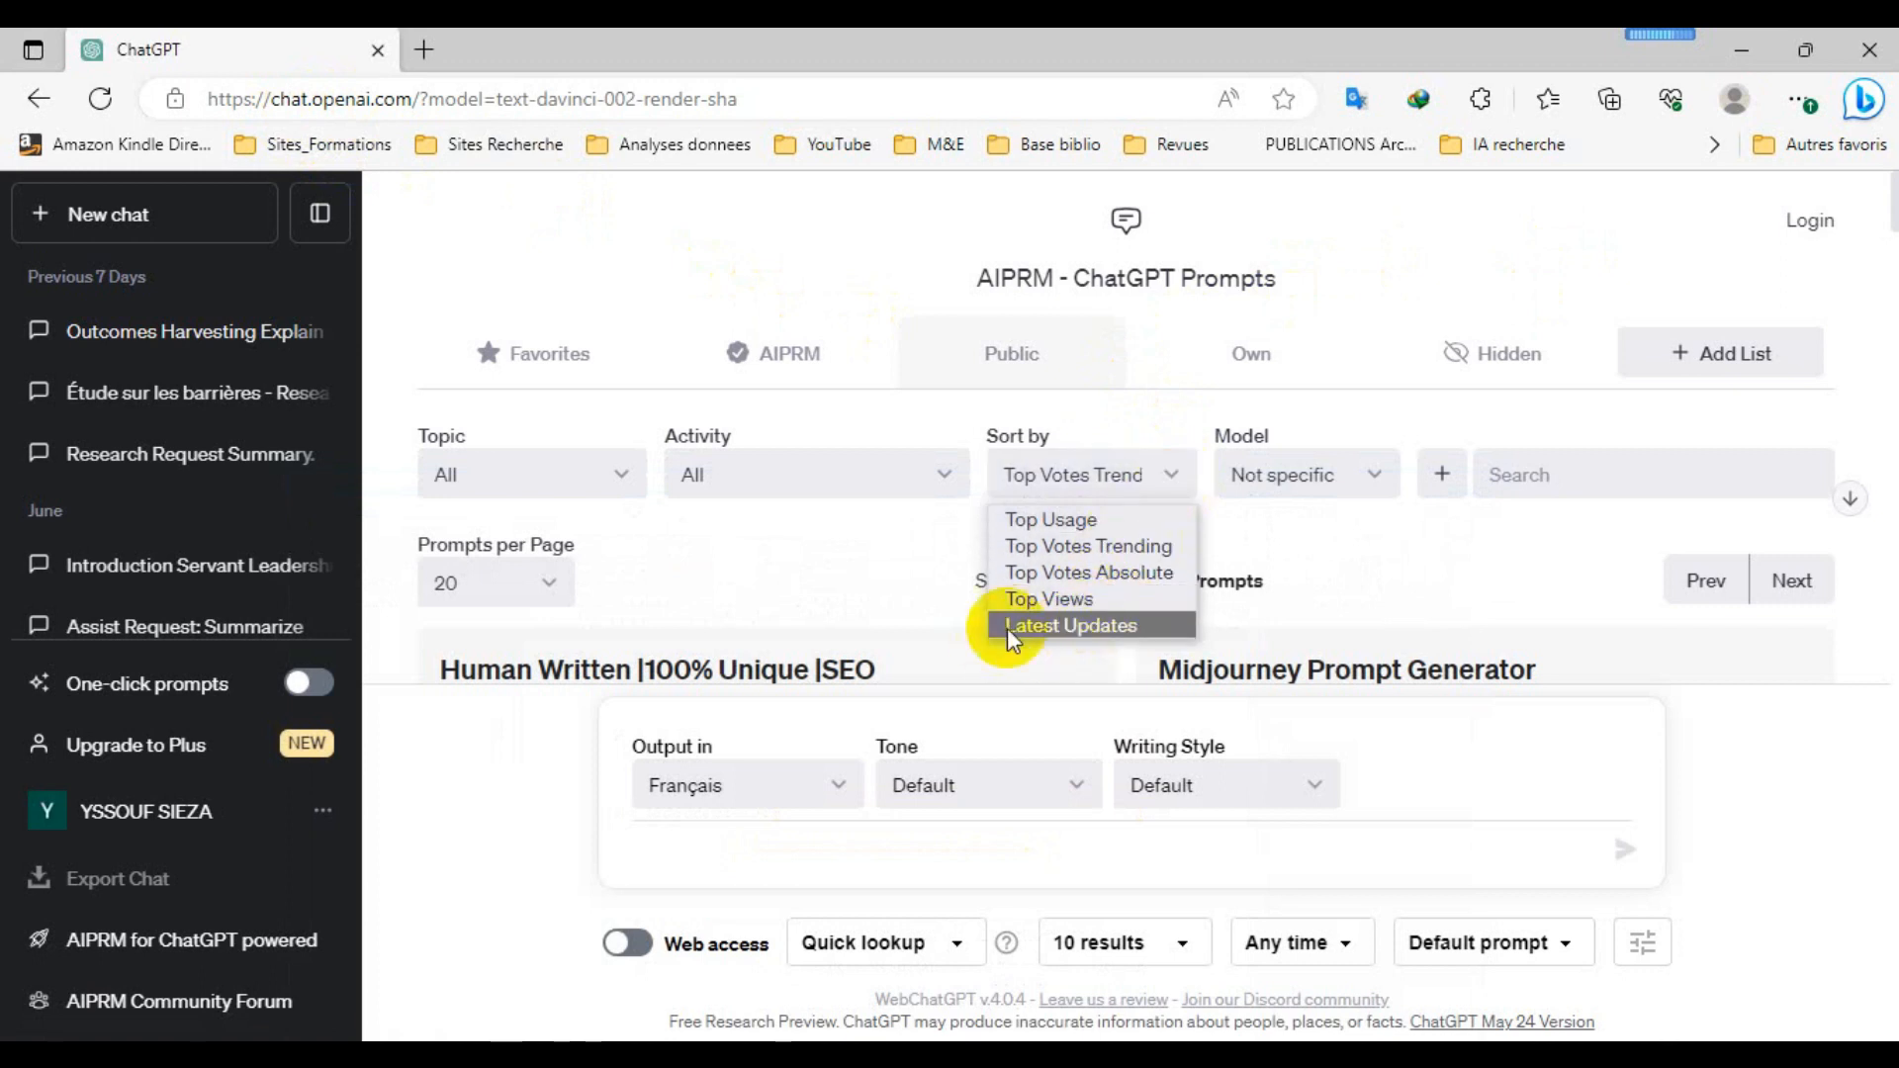
click(1112, 625)
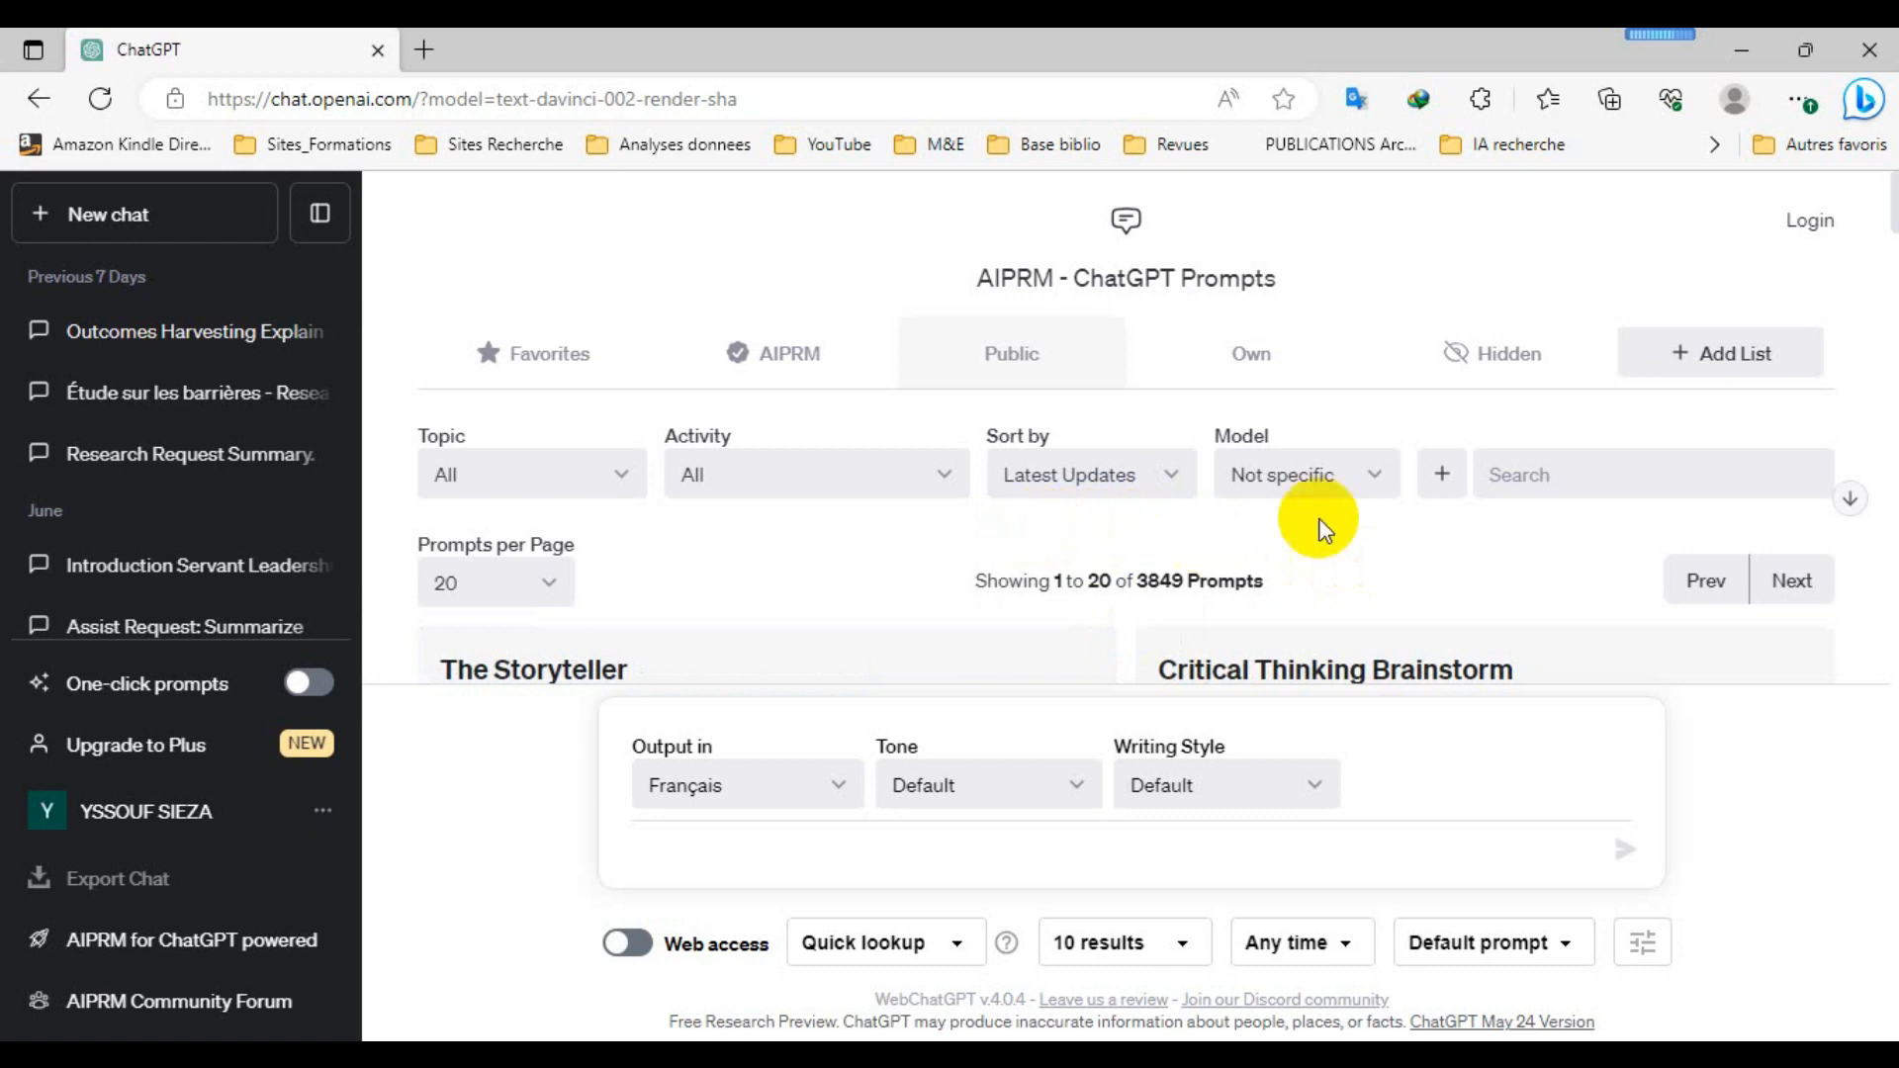
Search the AIPRM prompts for "smart" and select the Smart Research prompt.
click(1545, 482)
text(smart)
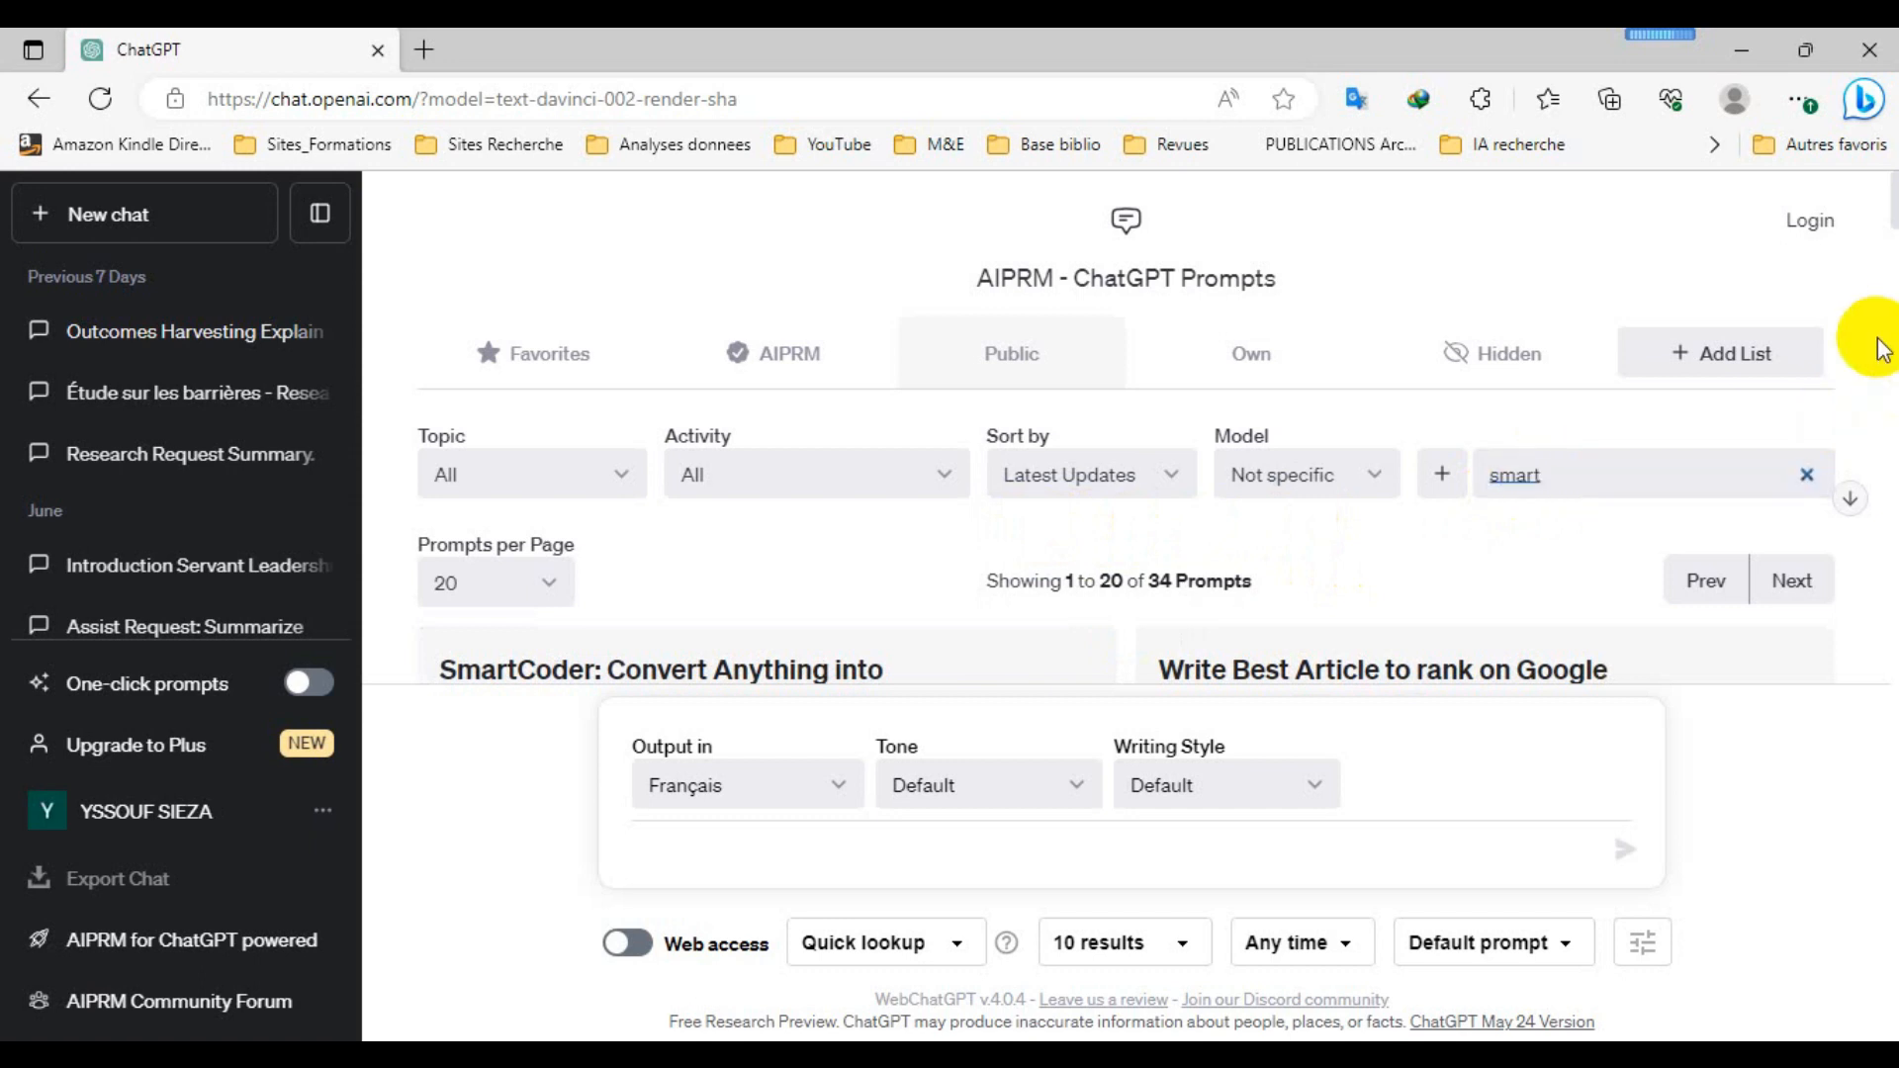
scroll(1890, 210, down, 5)
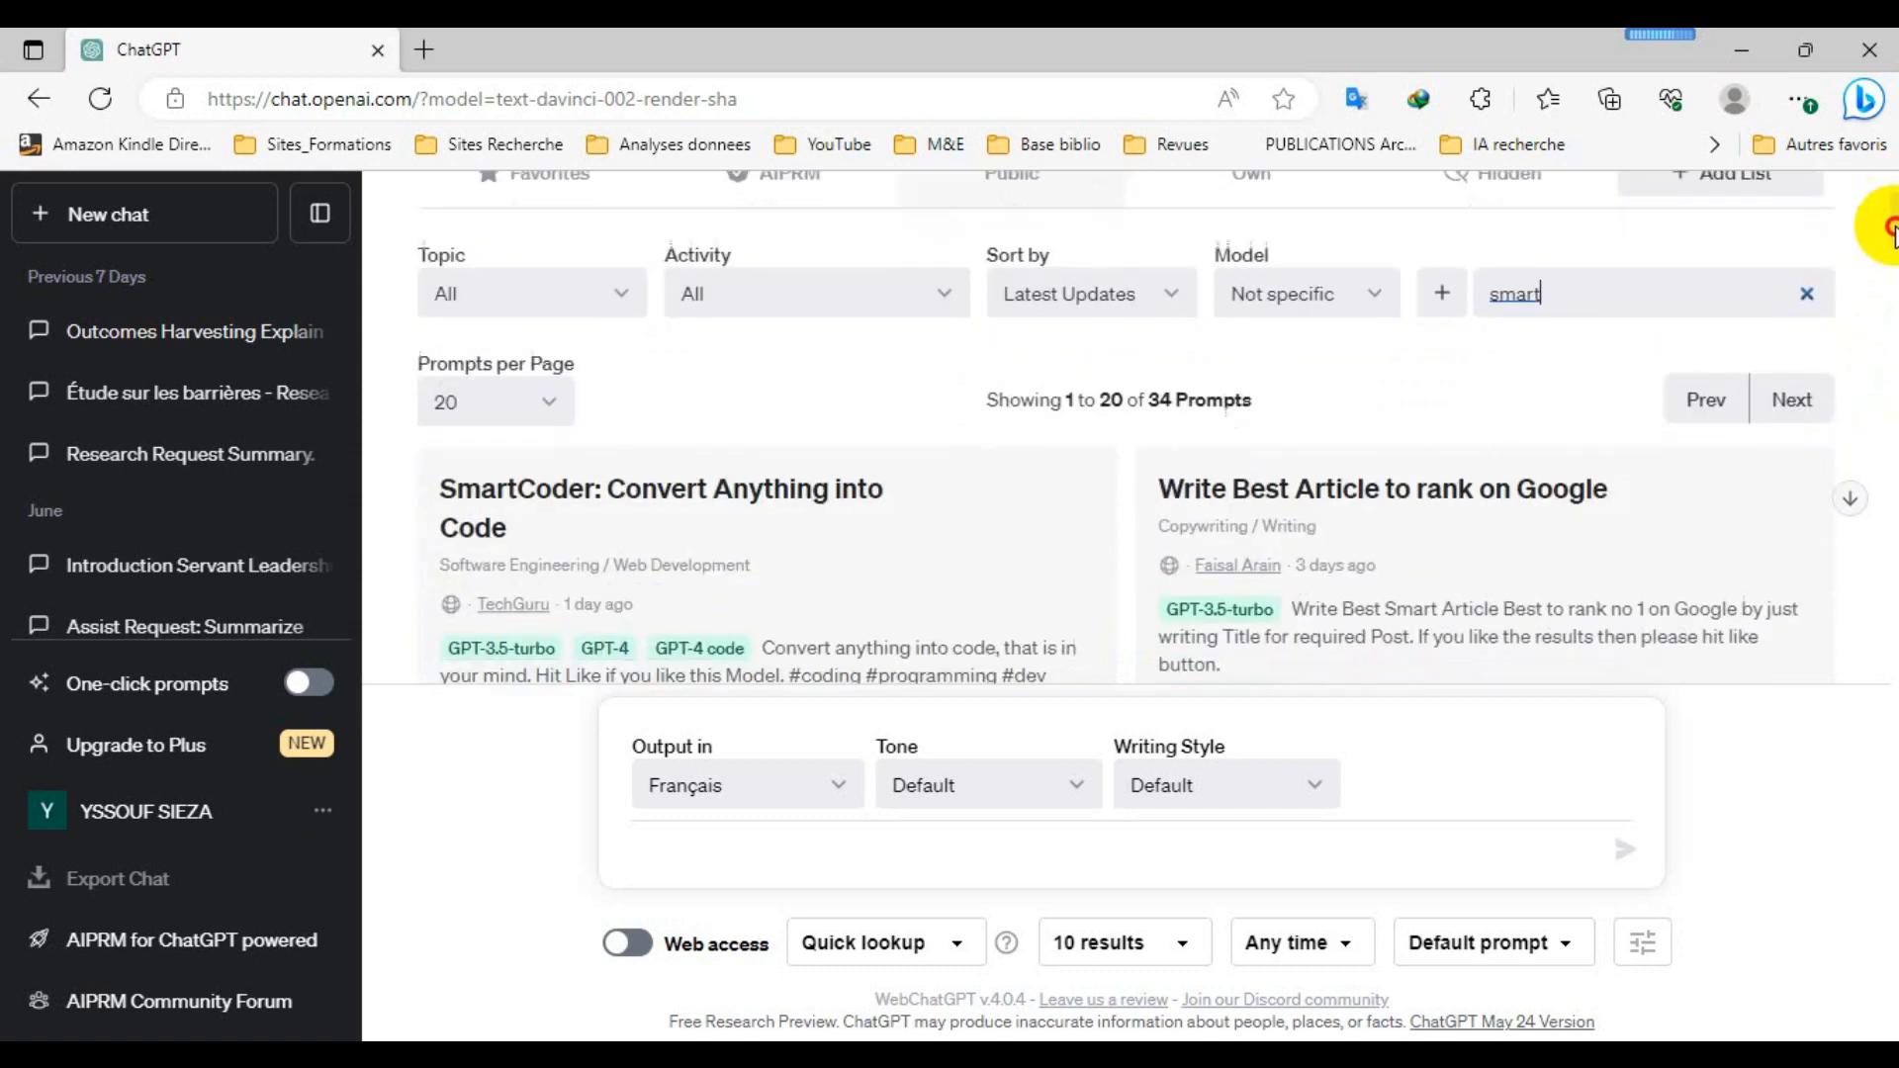
drag(1890, 276, 1879, 368)
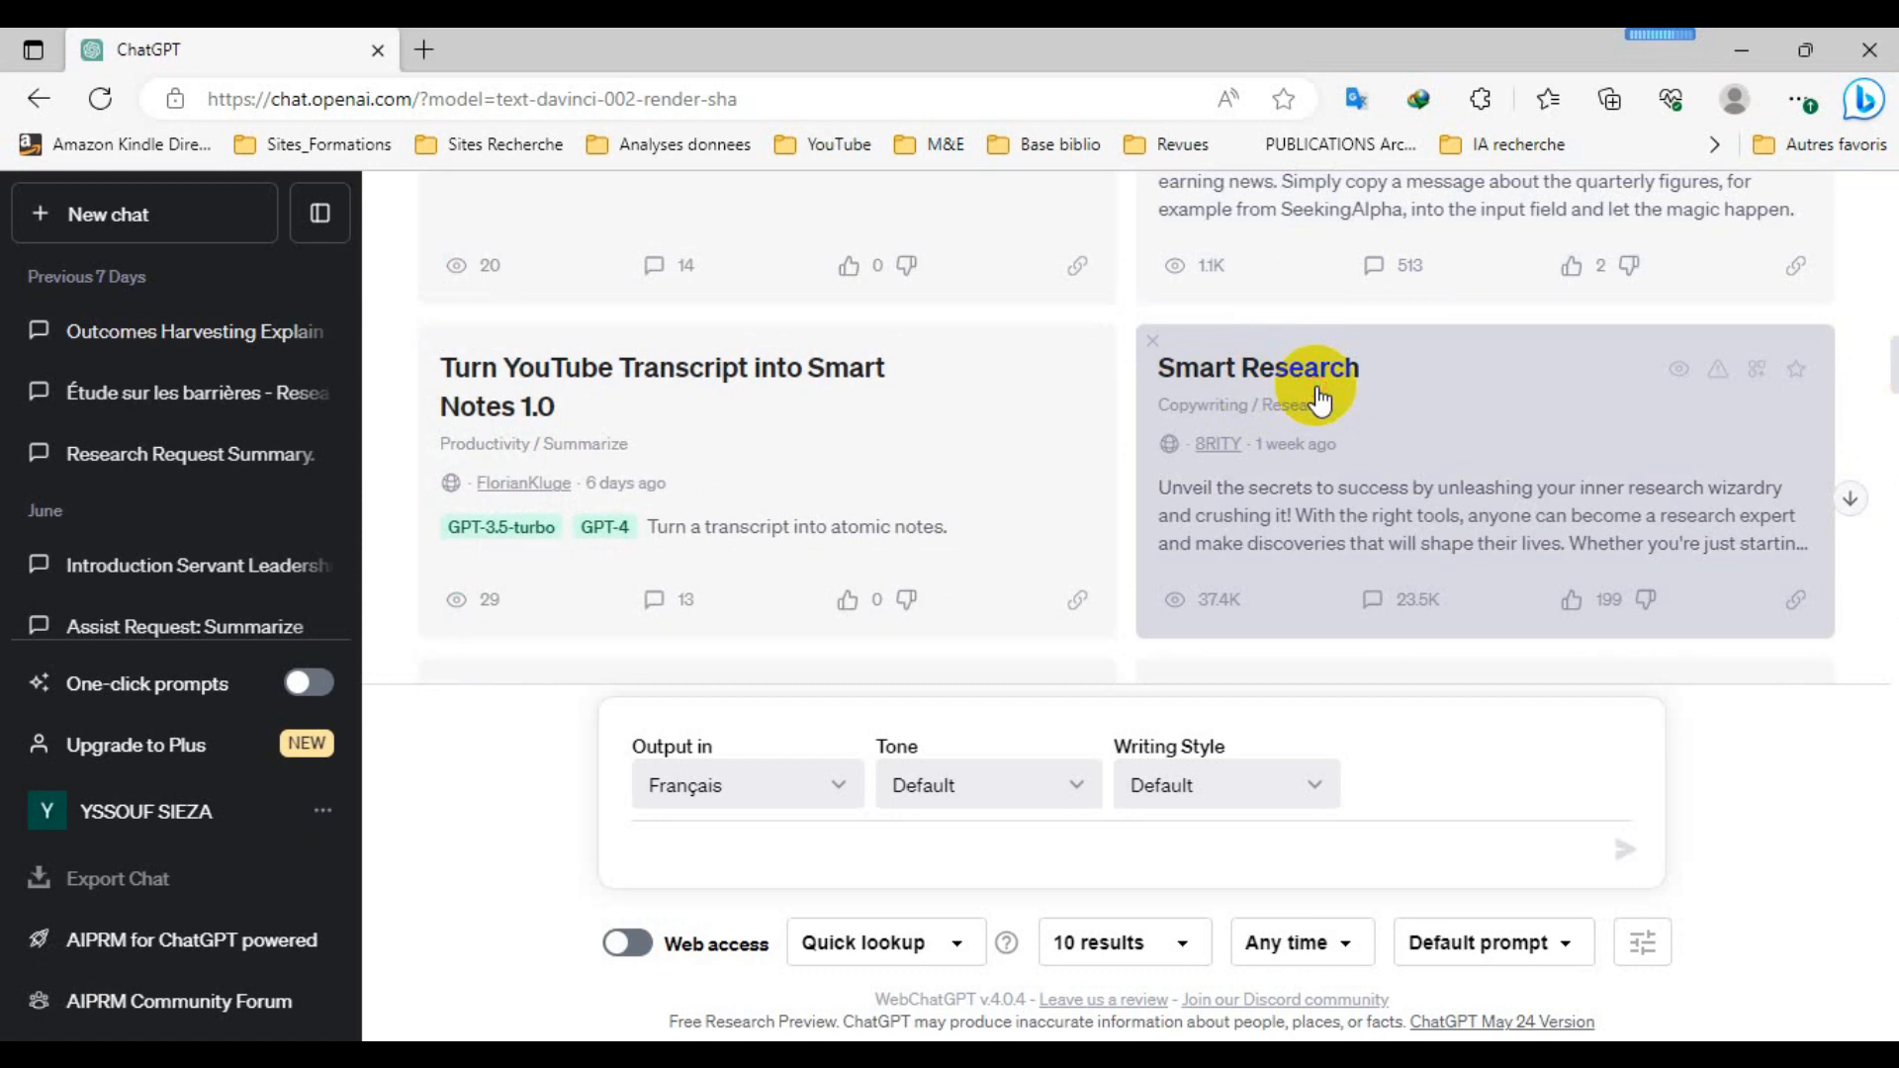
click(1318, 400)
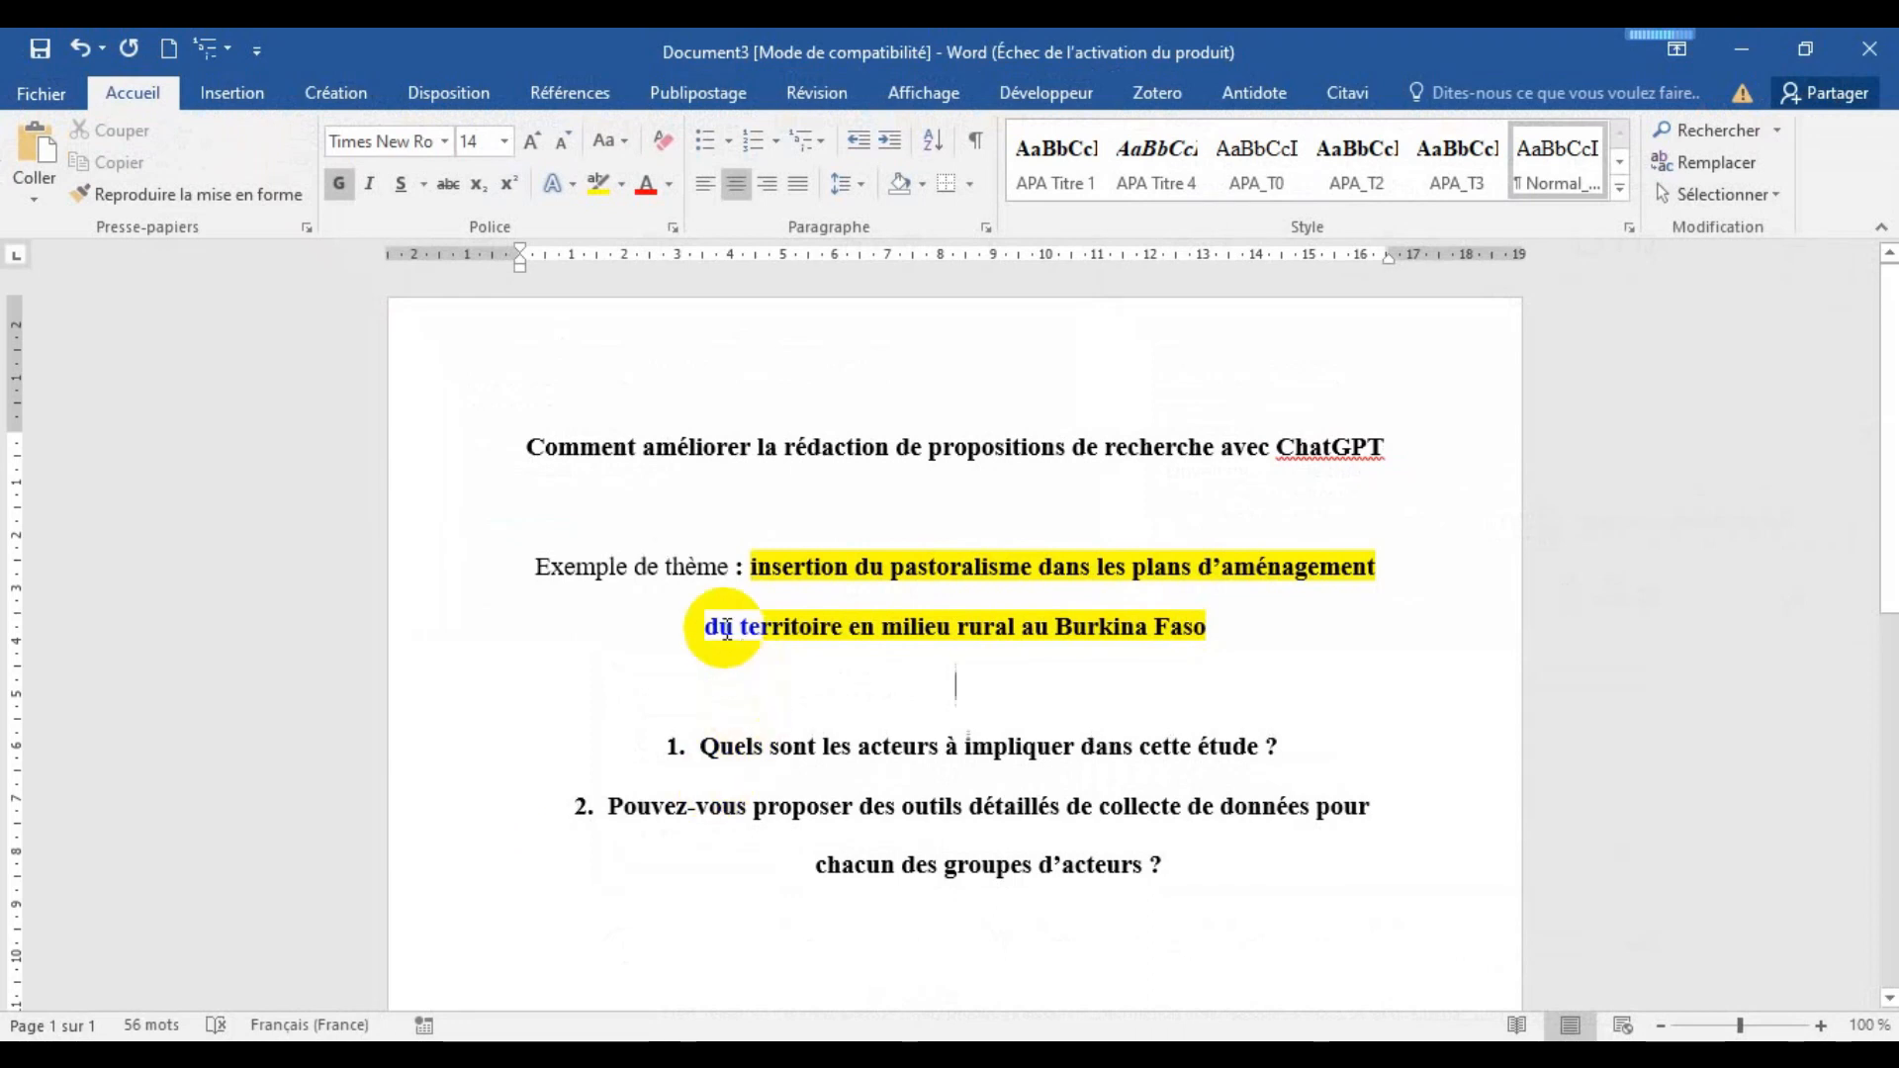
Copy the highlighted example theme on pastoralism from the Word document and return to ChatGPT.
click(748, 579)
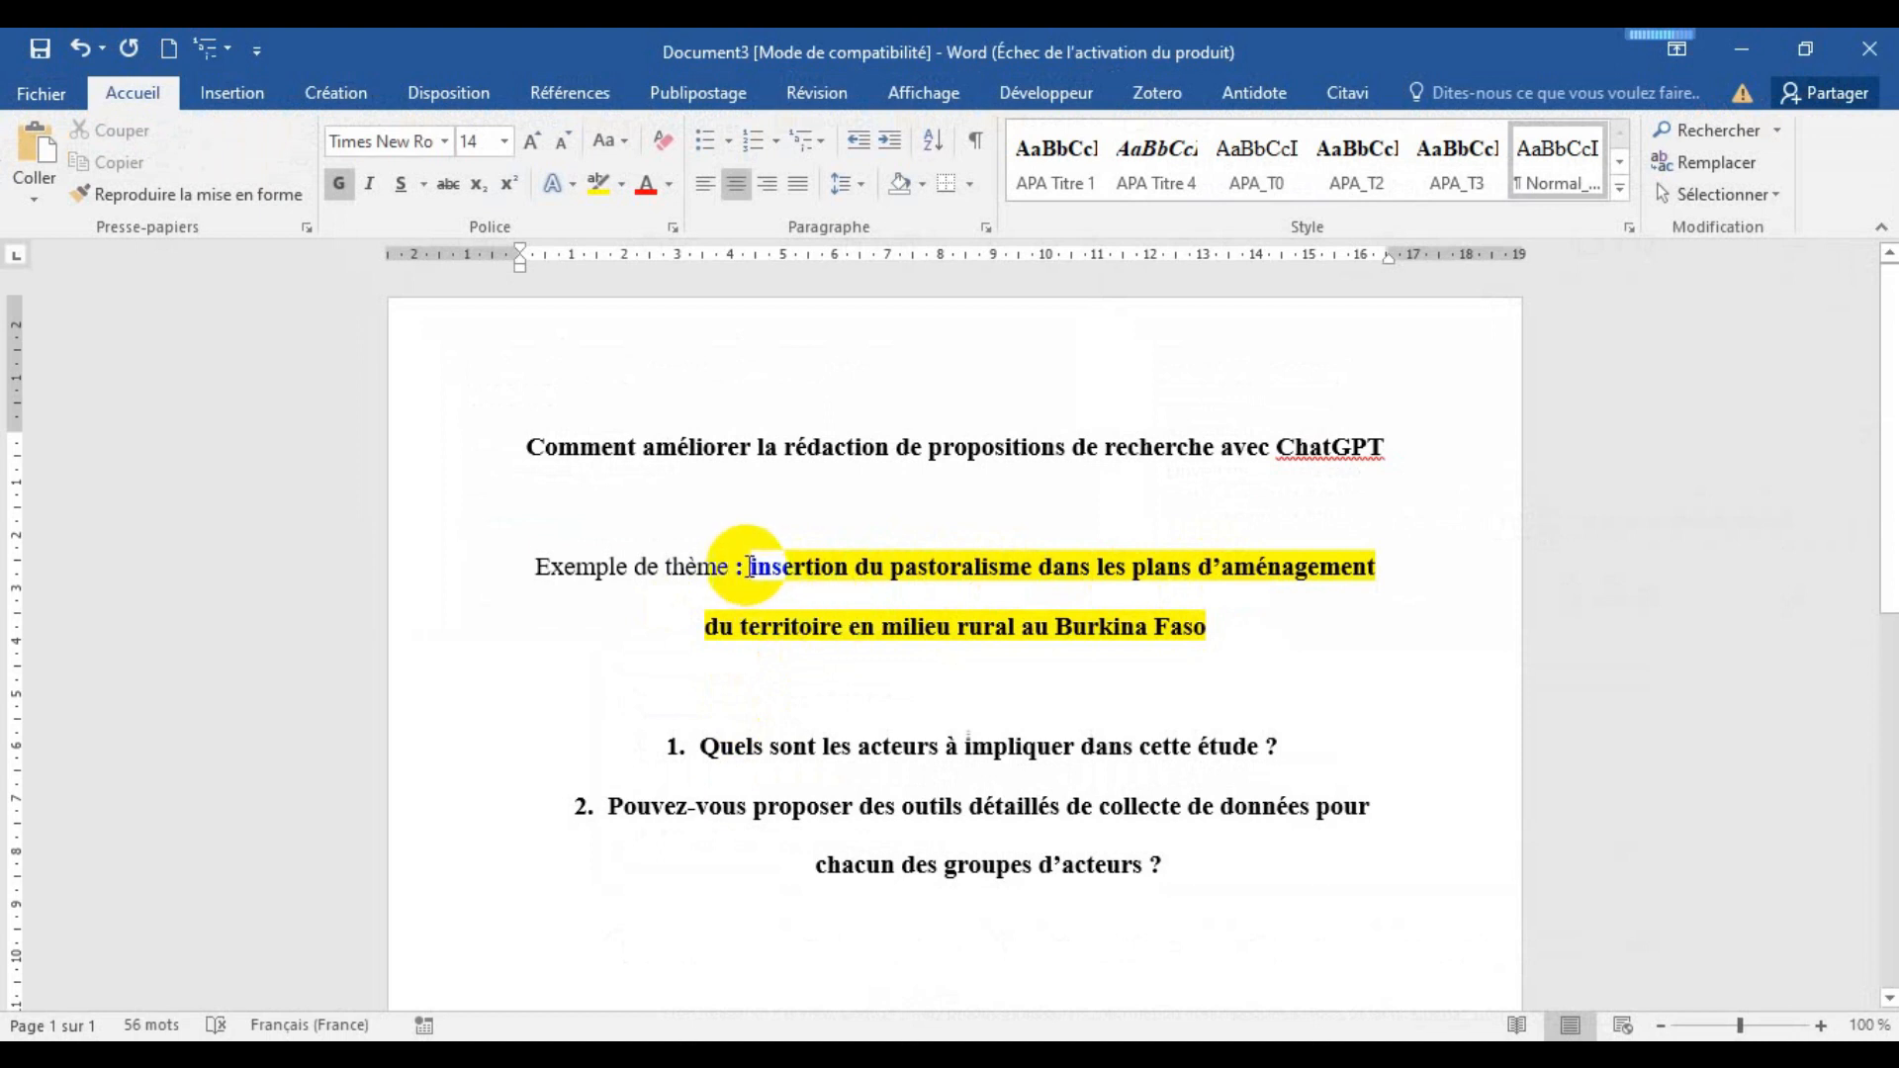
drag(740, 565, 1167, 619)
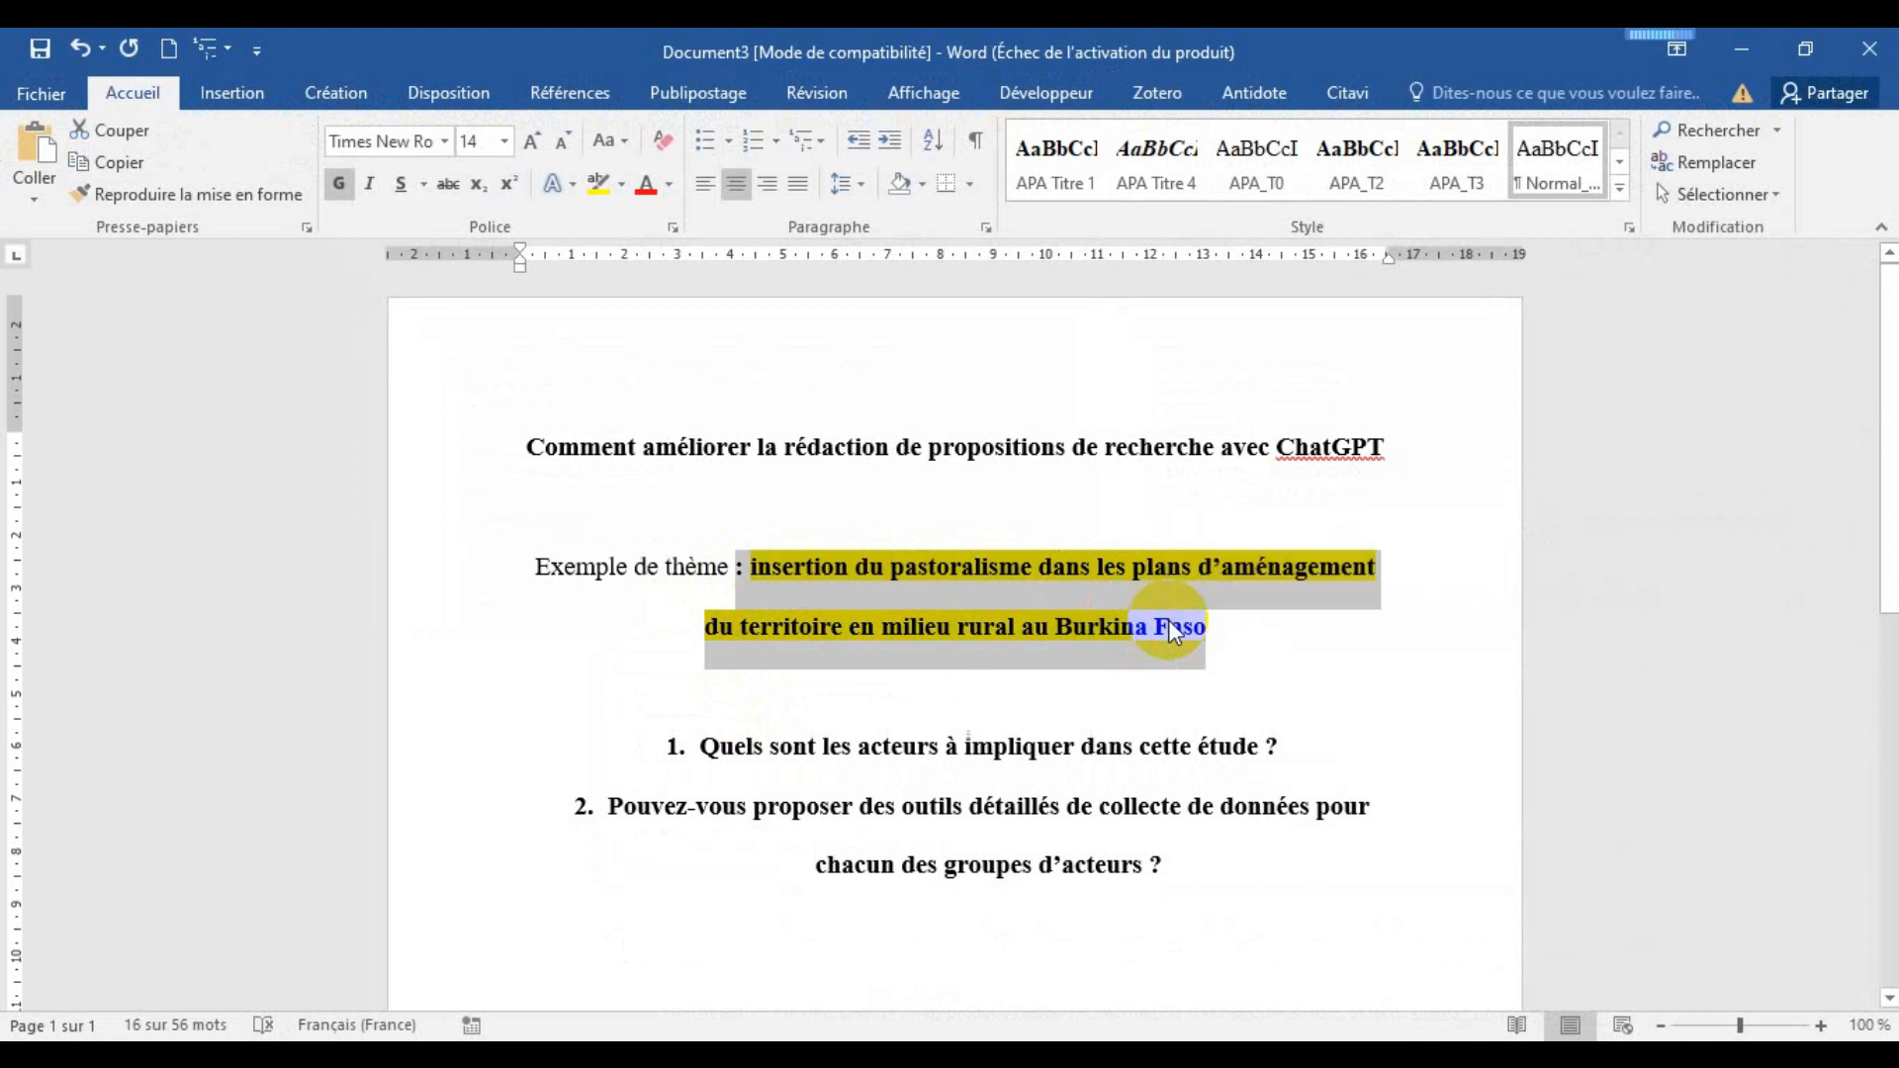
click(1743, 51)
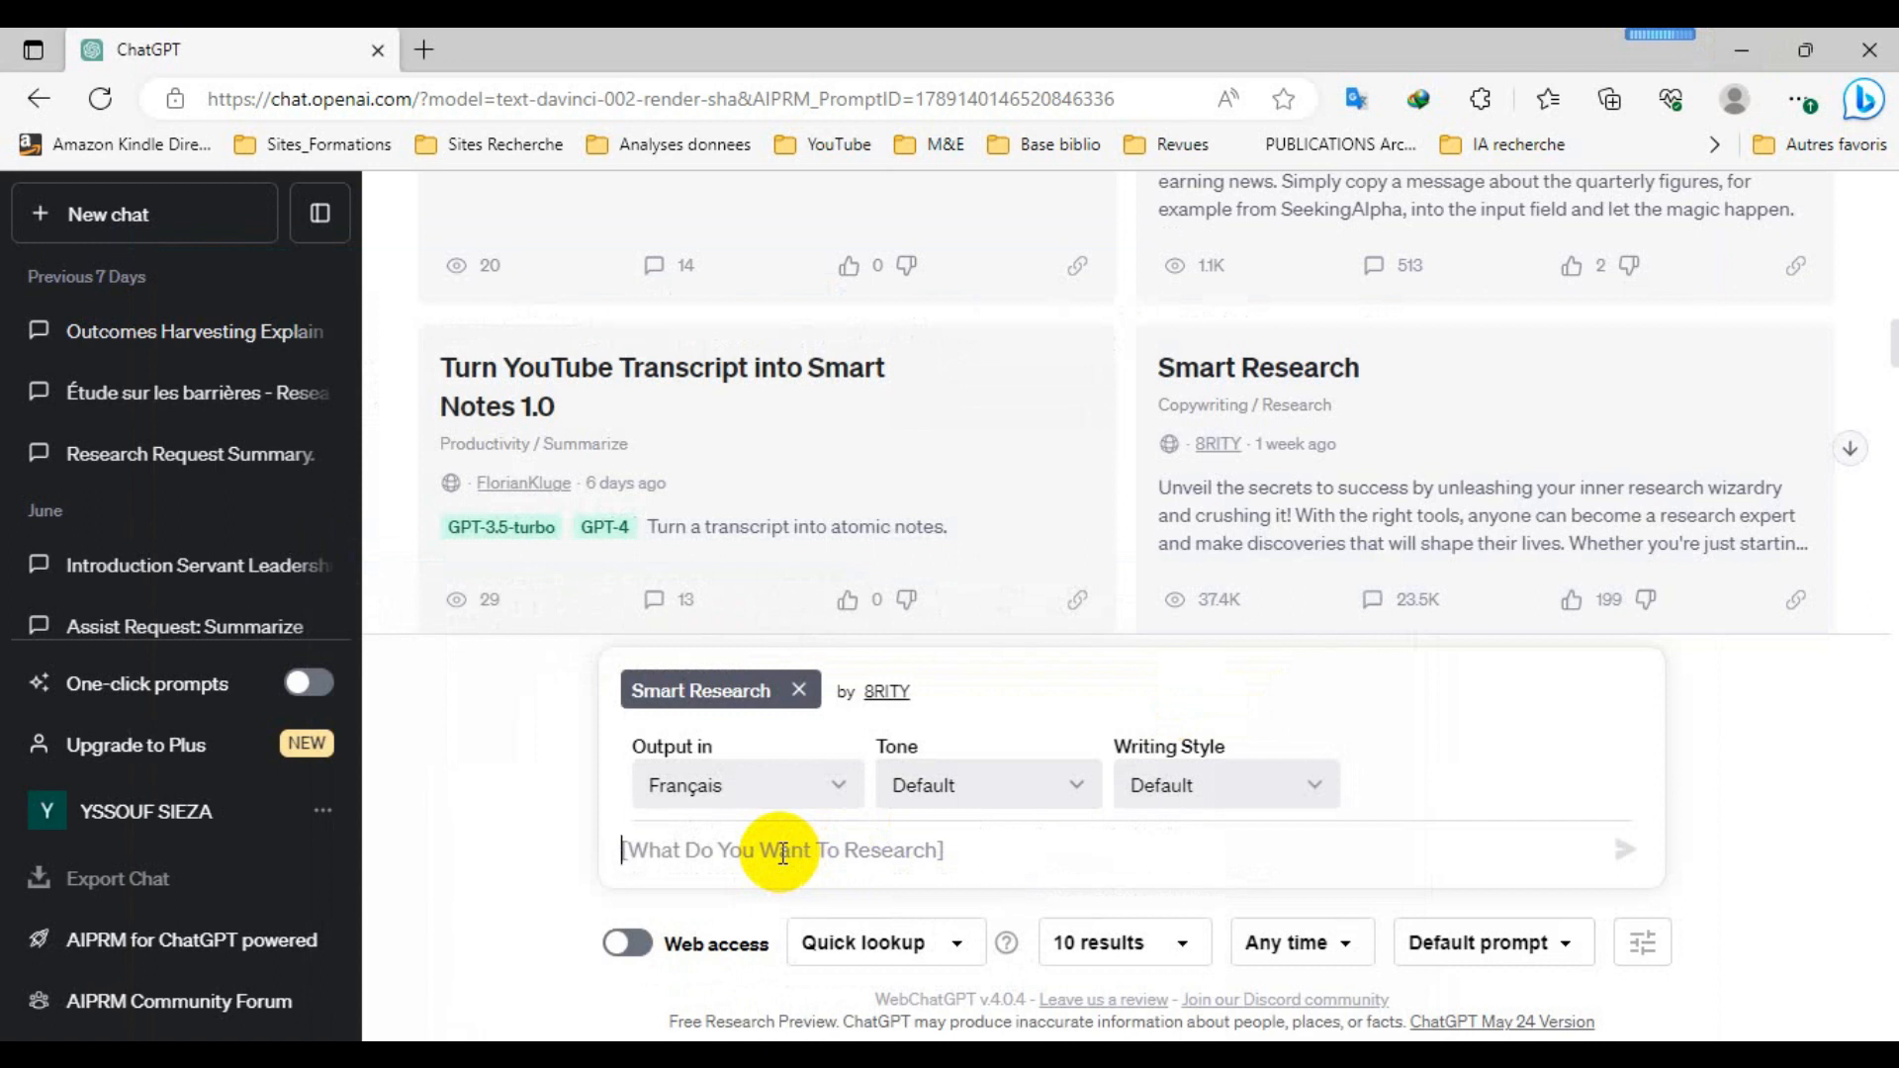
Paste the topic "insertion du pastoralisme dans les plans d'aménagement du territoire en milieu rural au Burkina Faso" into the prompt, remove the leading colon and submit it.
text(: Insertion du pastoralisme dans les plans d’aménagement du territoire en milieu rural au Burkina Faso)
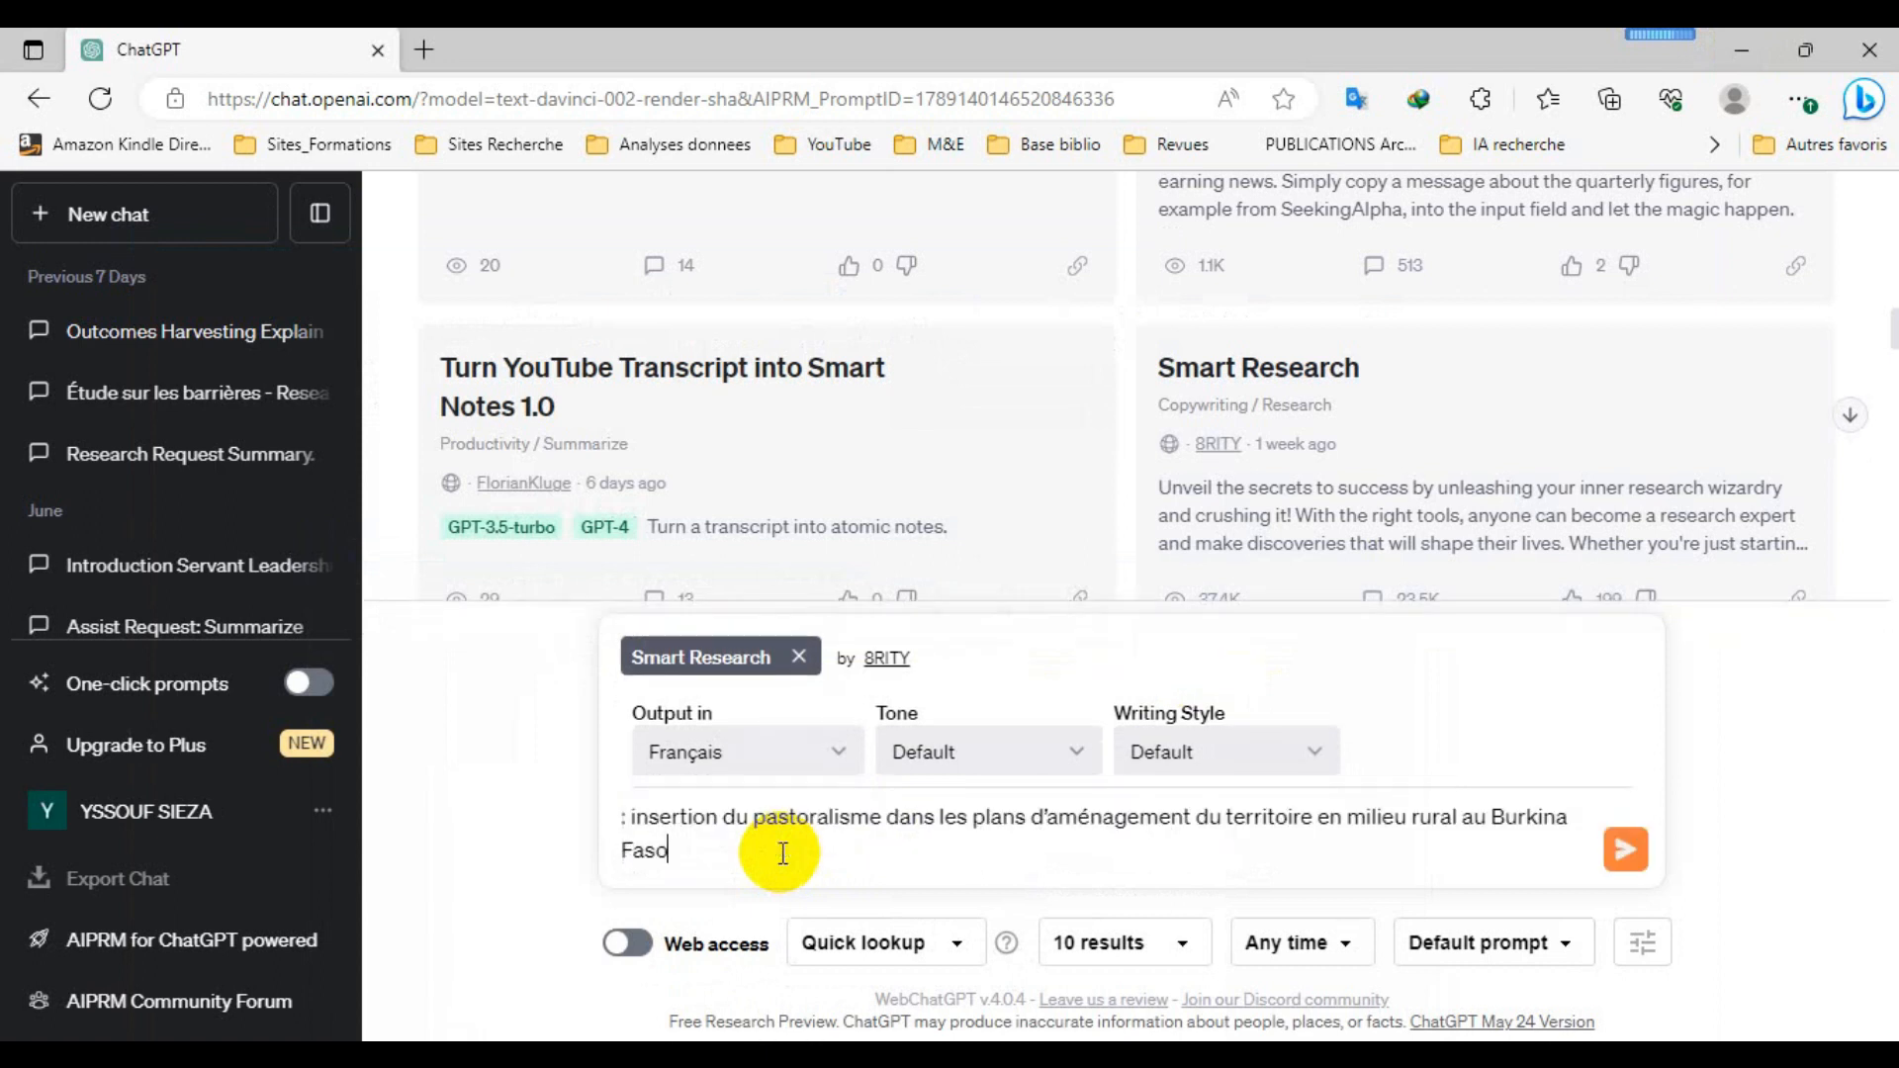
click(634, 816)
key(BackSpace)
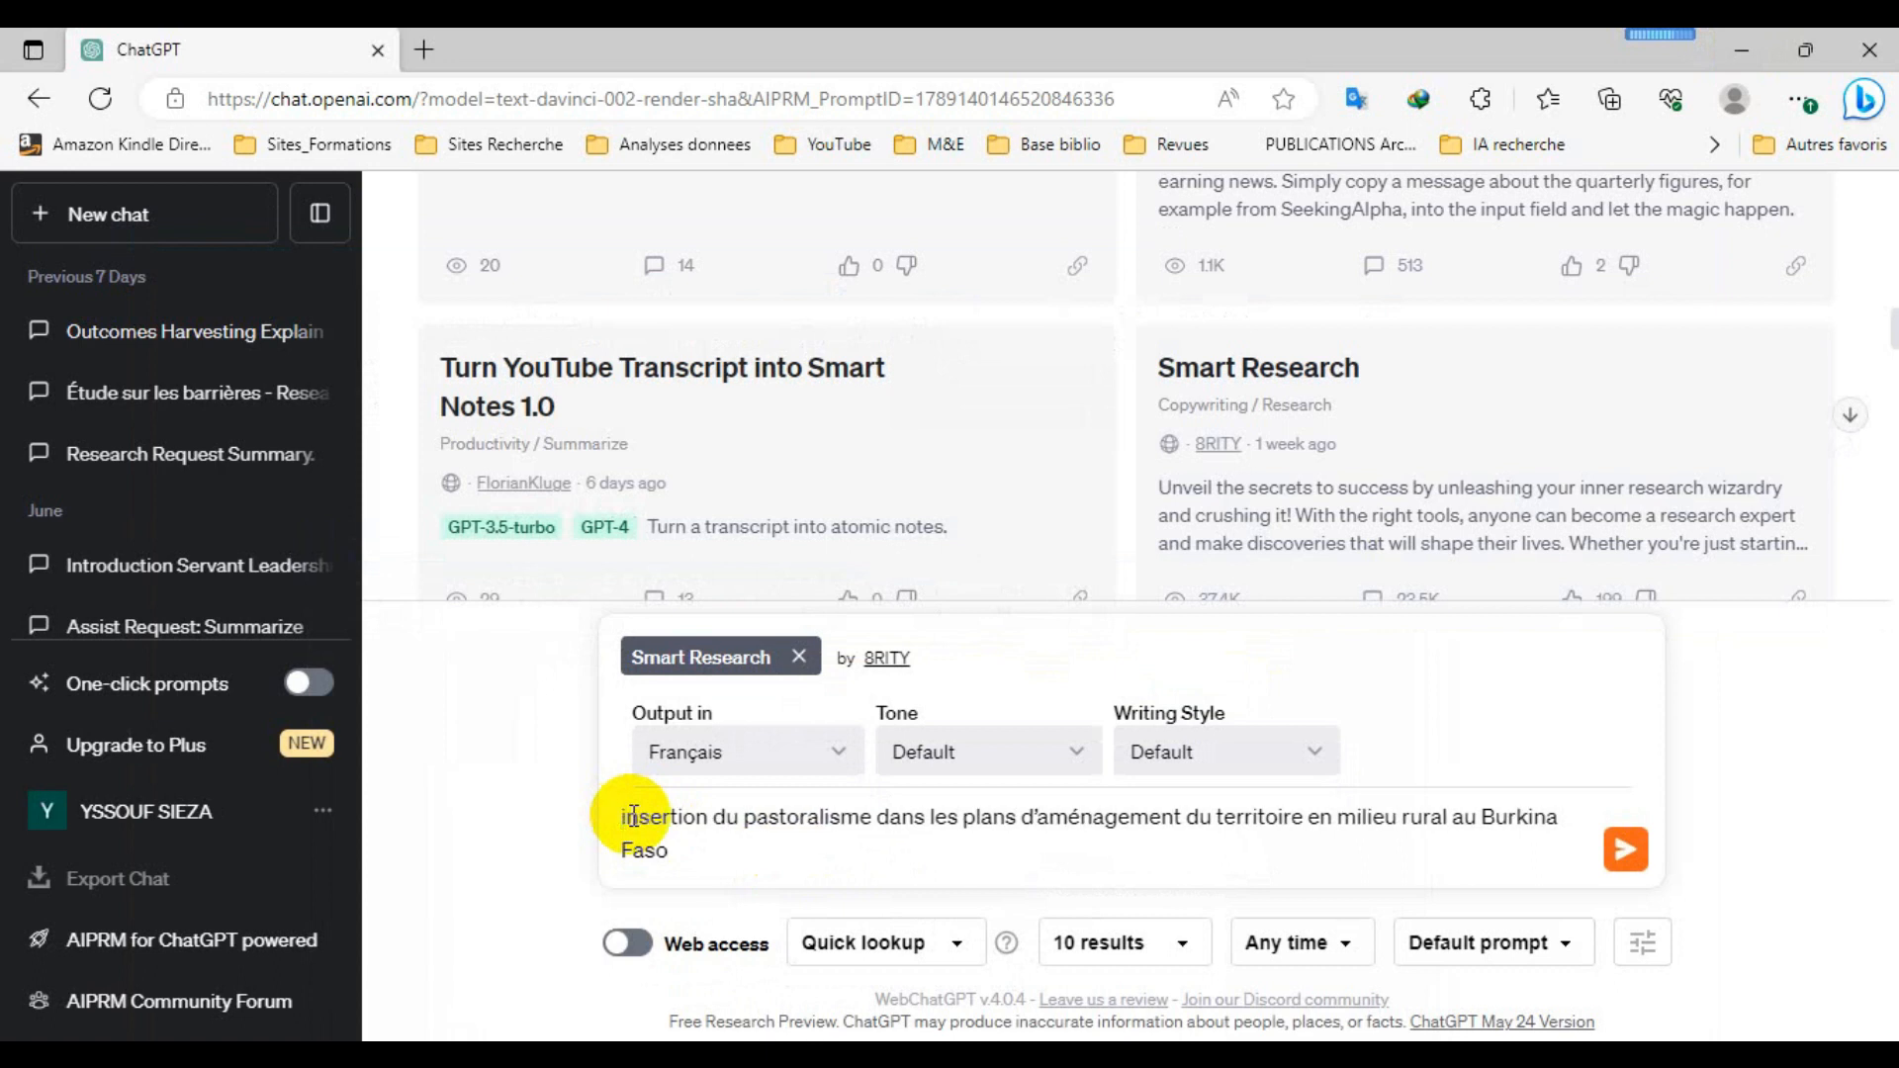
key(Delete)
text(i)
click(695, 849)
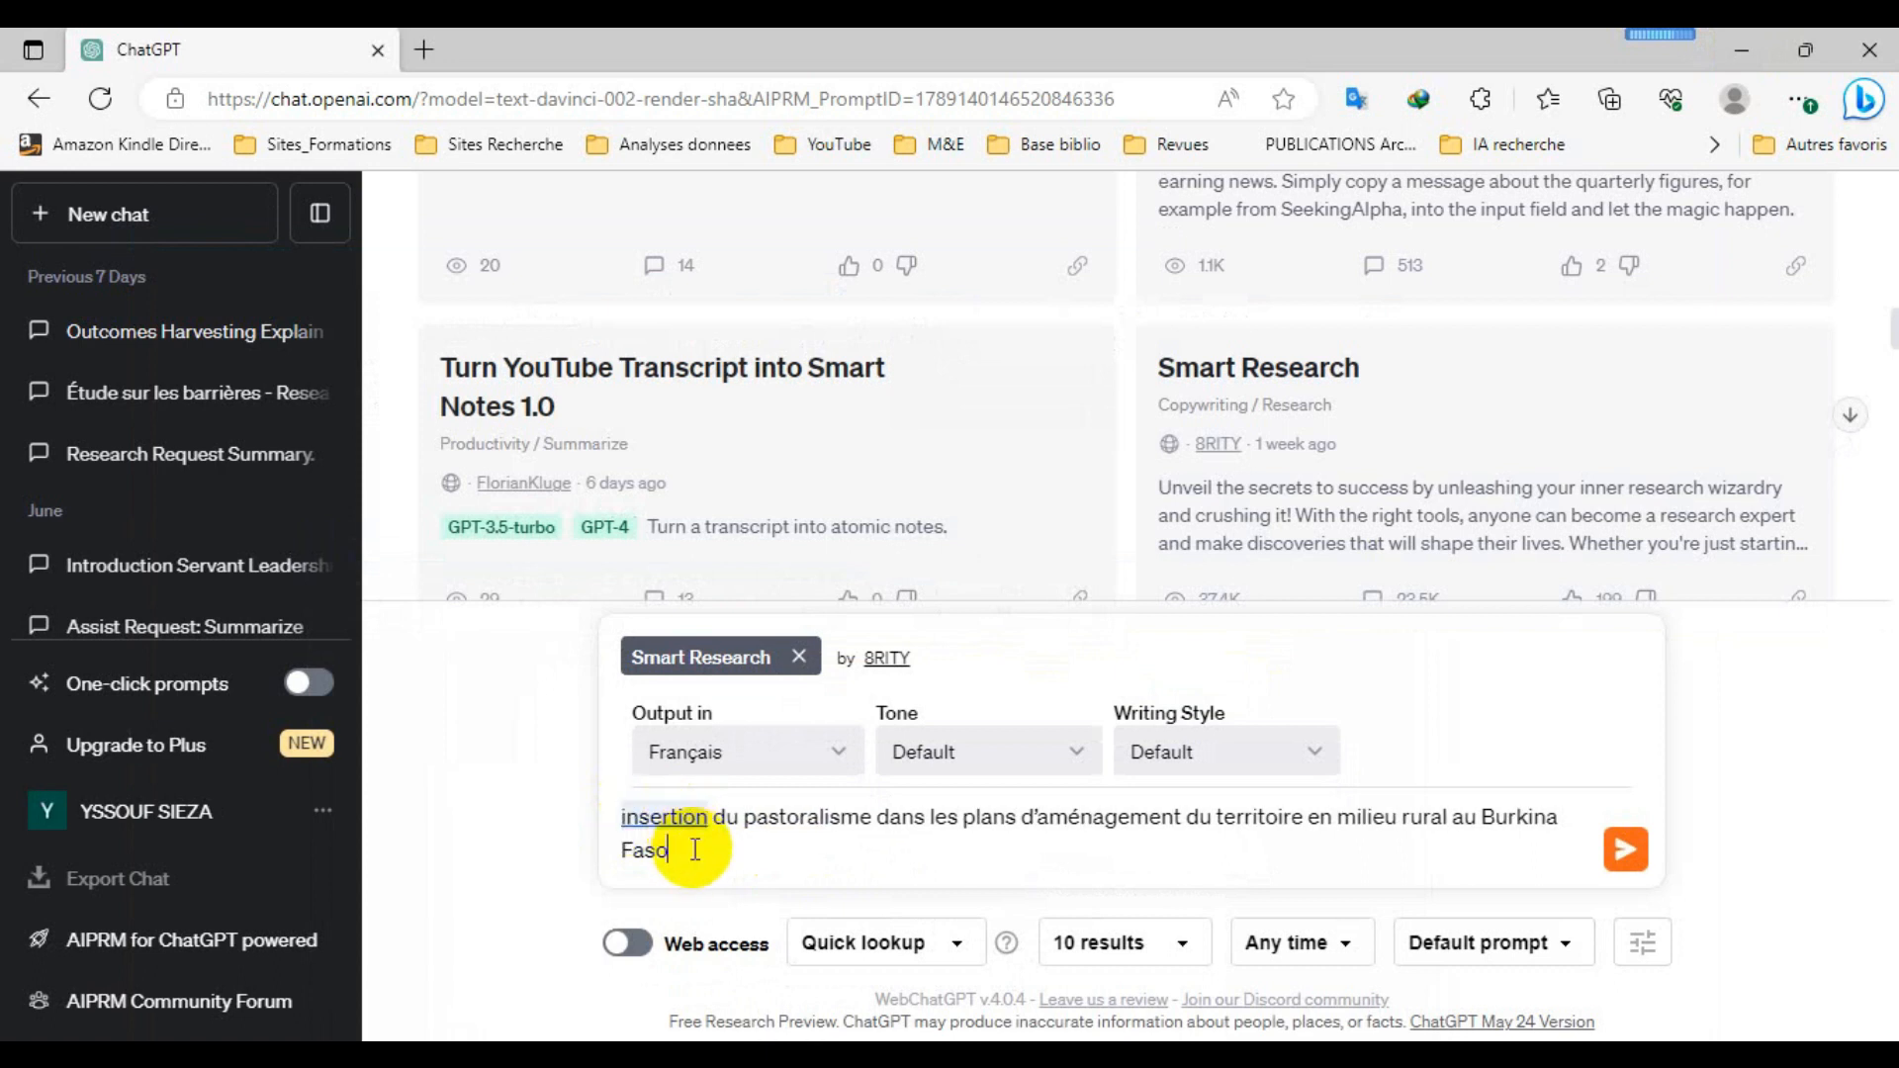
key(Return)
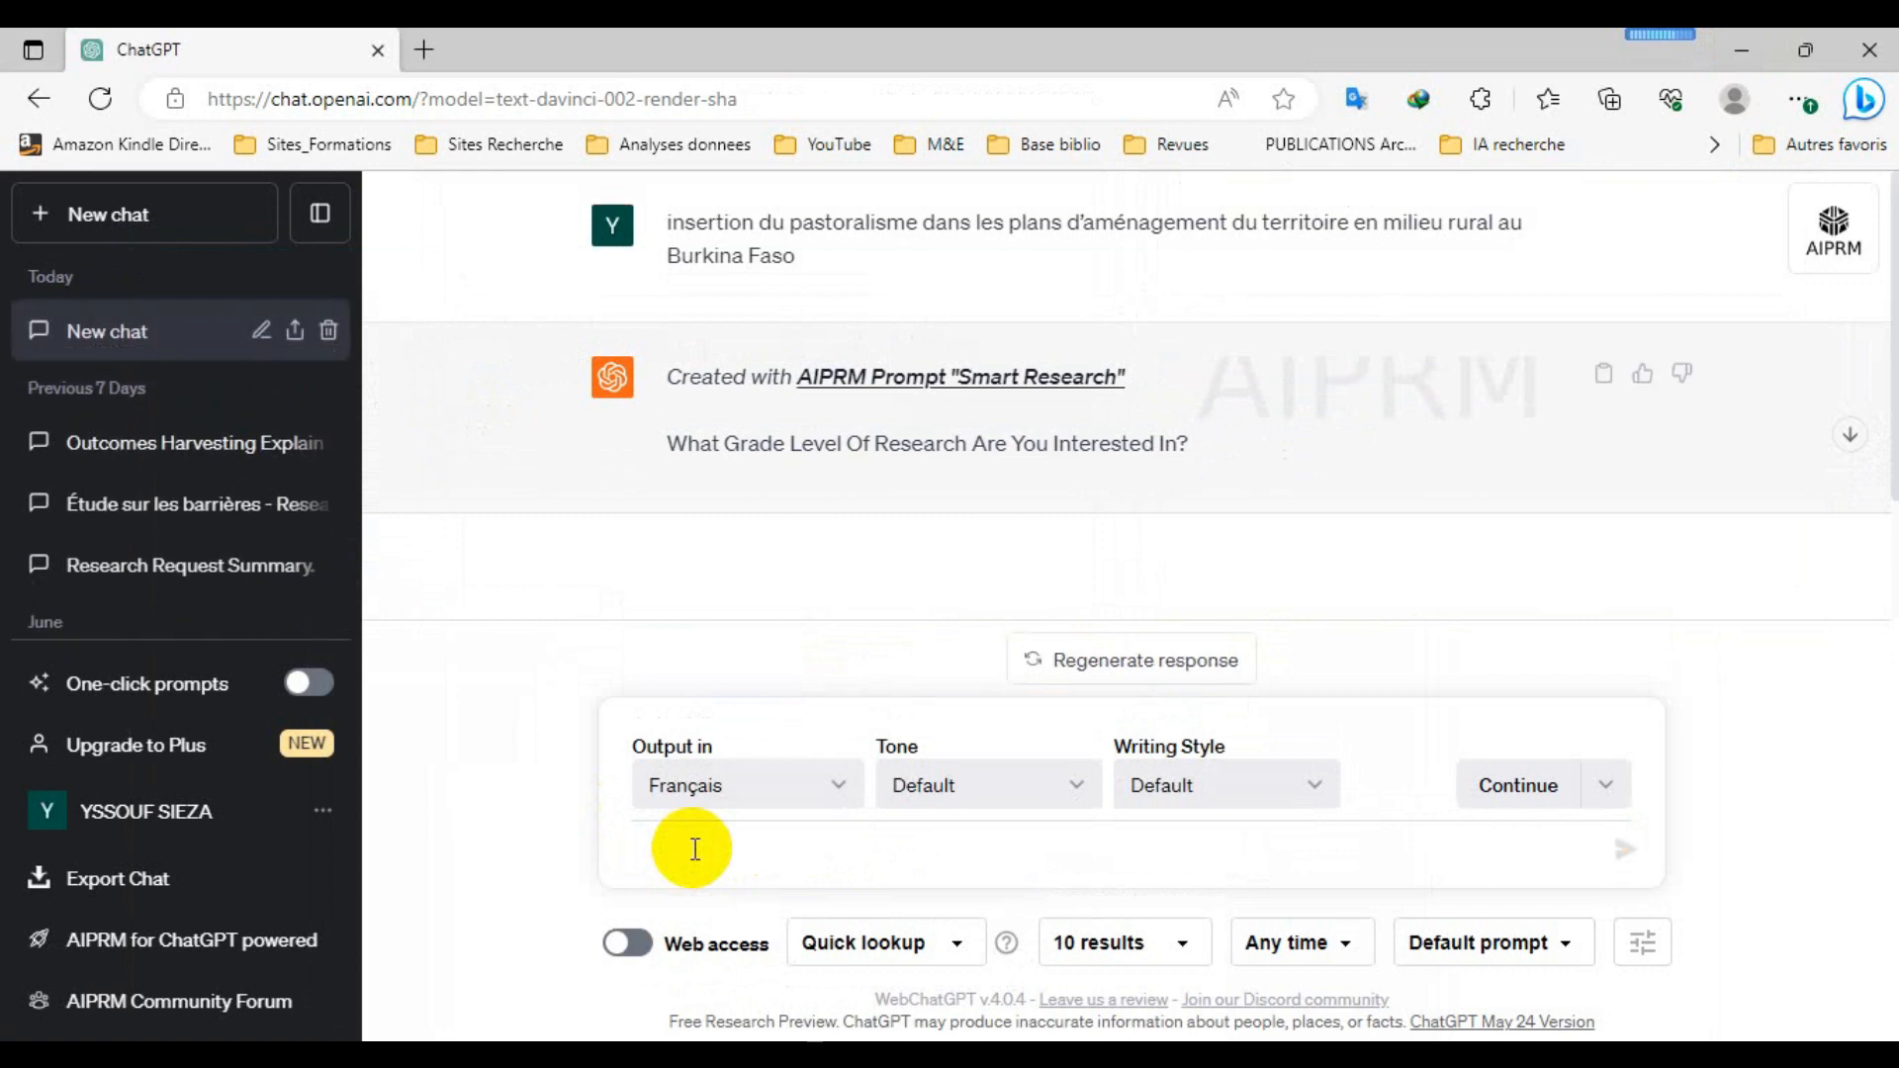
Answer the question about the research grade level with "PhD student" and send the reply.
click(695, 849)
text(PhD student)
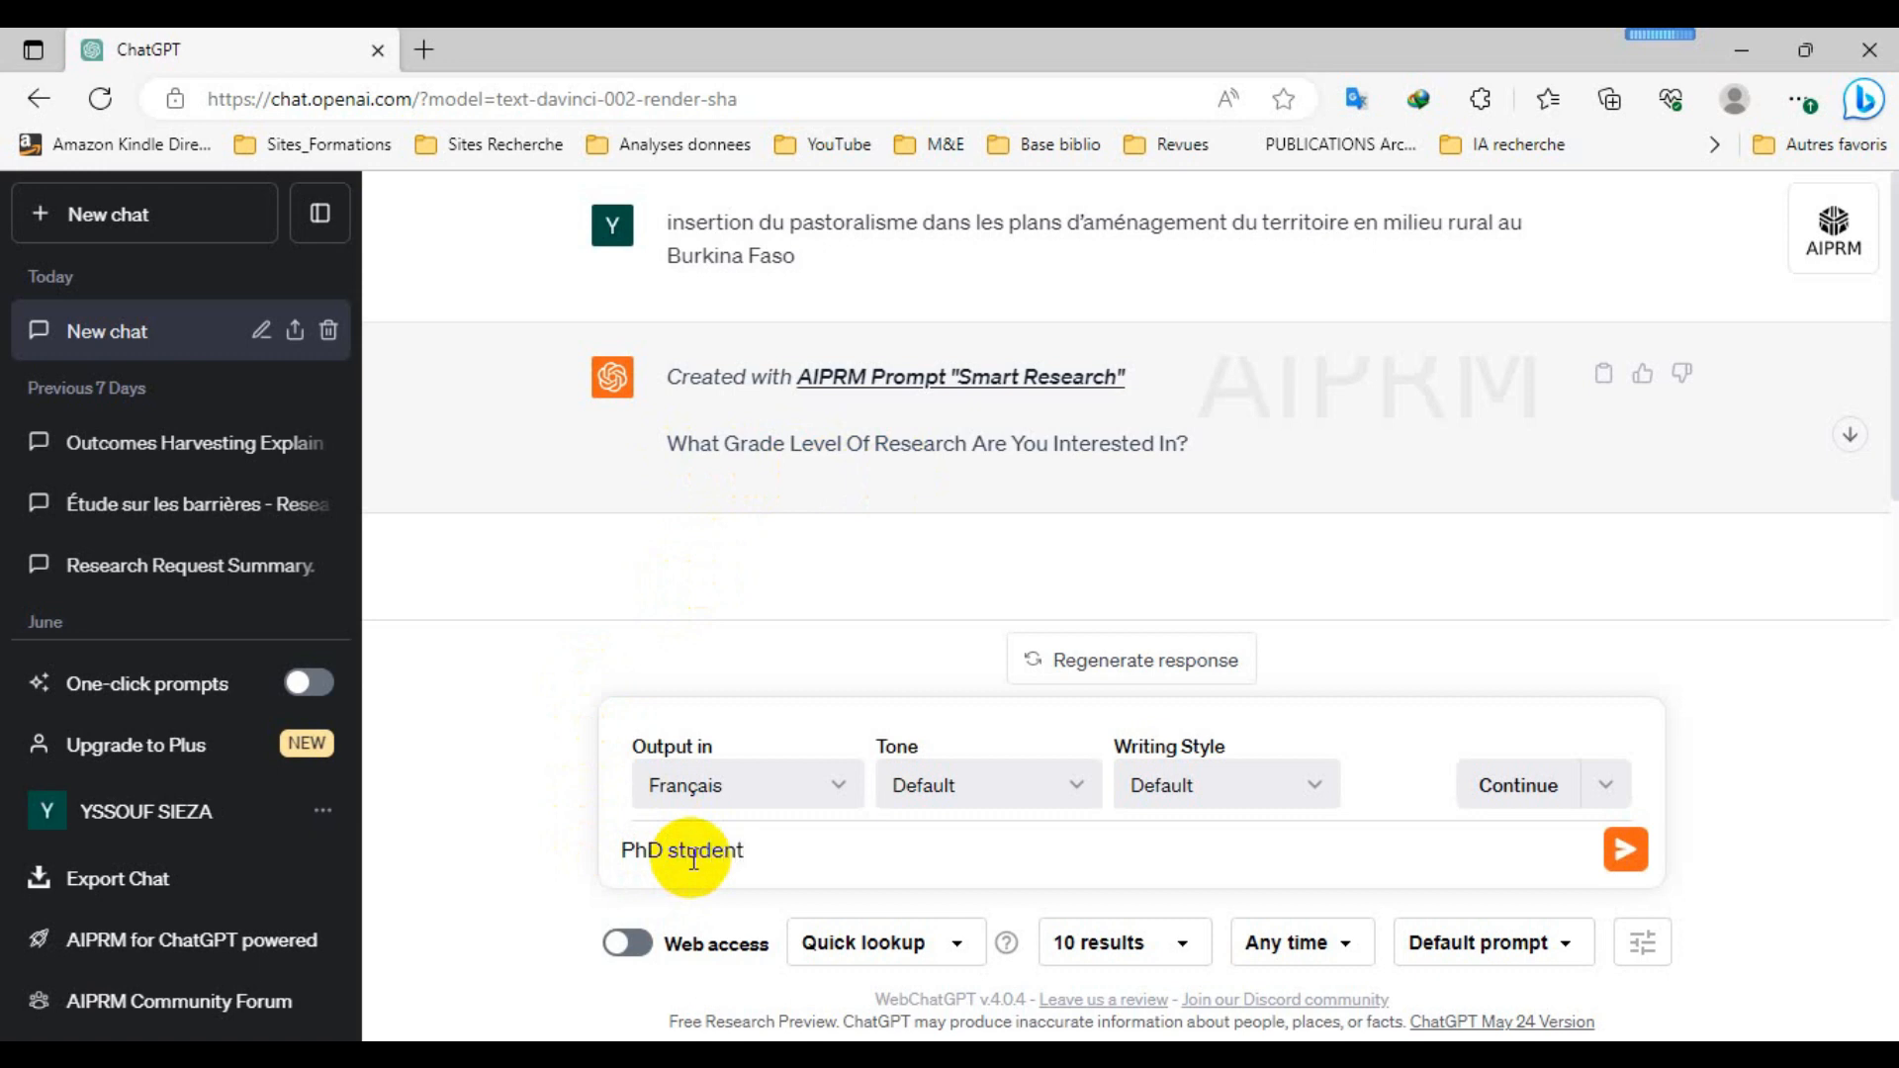
key(Return)
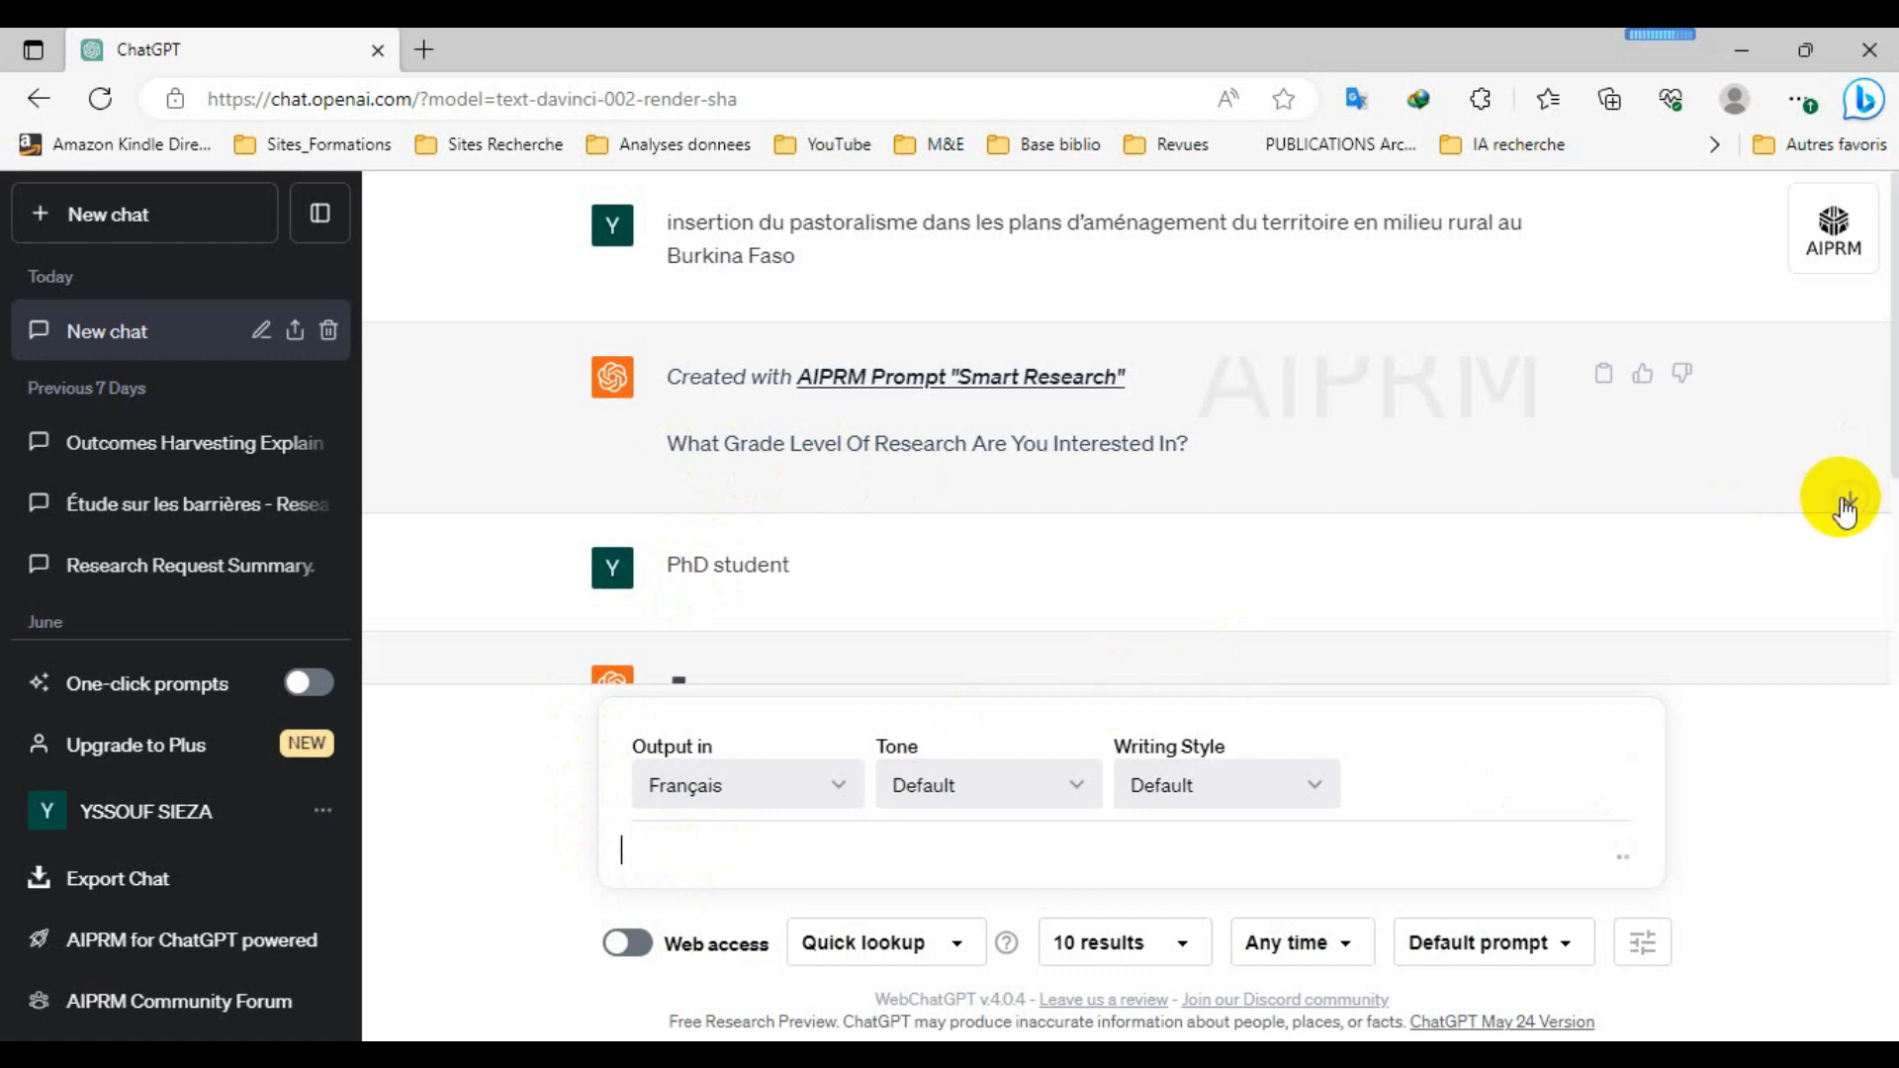
Read through the generated research response, examining its title, subjects and sub-subjects, critical thinking questions and conclusions table.
click(1850, 437)
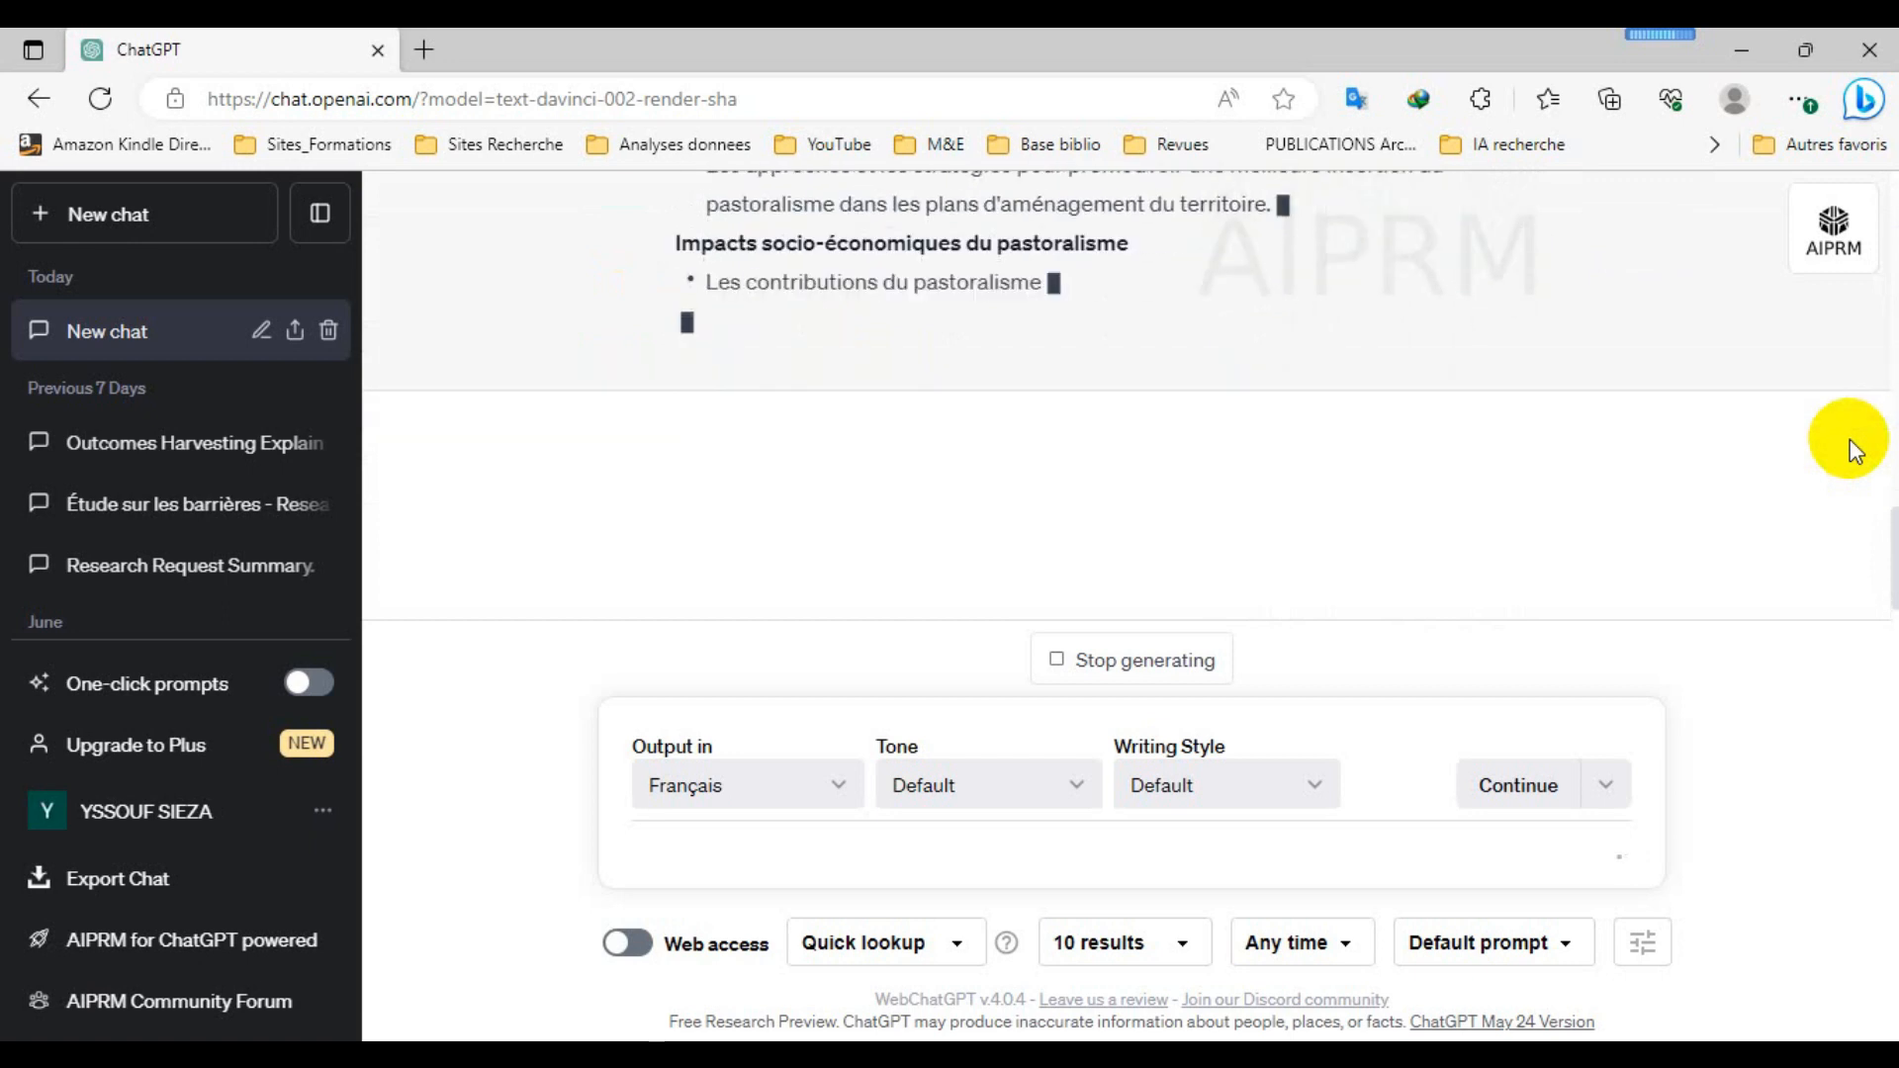
scroll(1678, 316, up, 6)
scroll(1678, 319, up, 6)
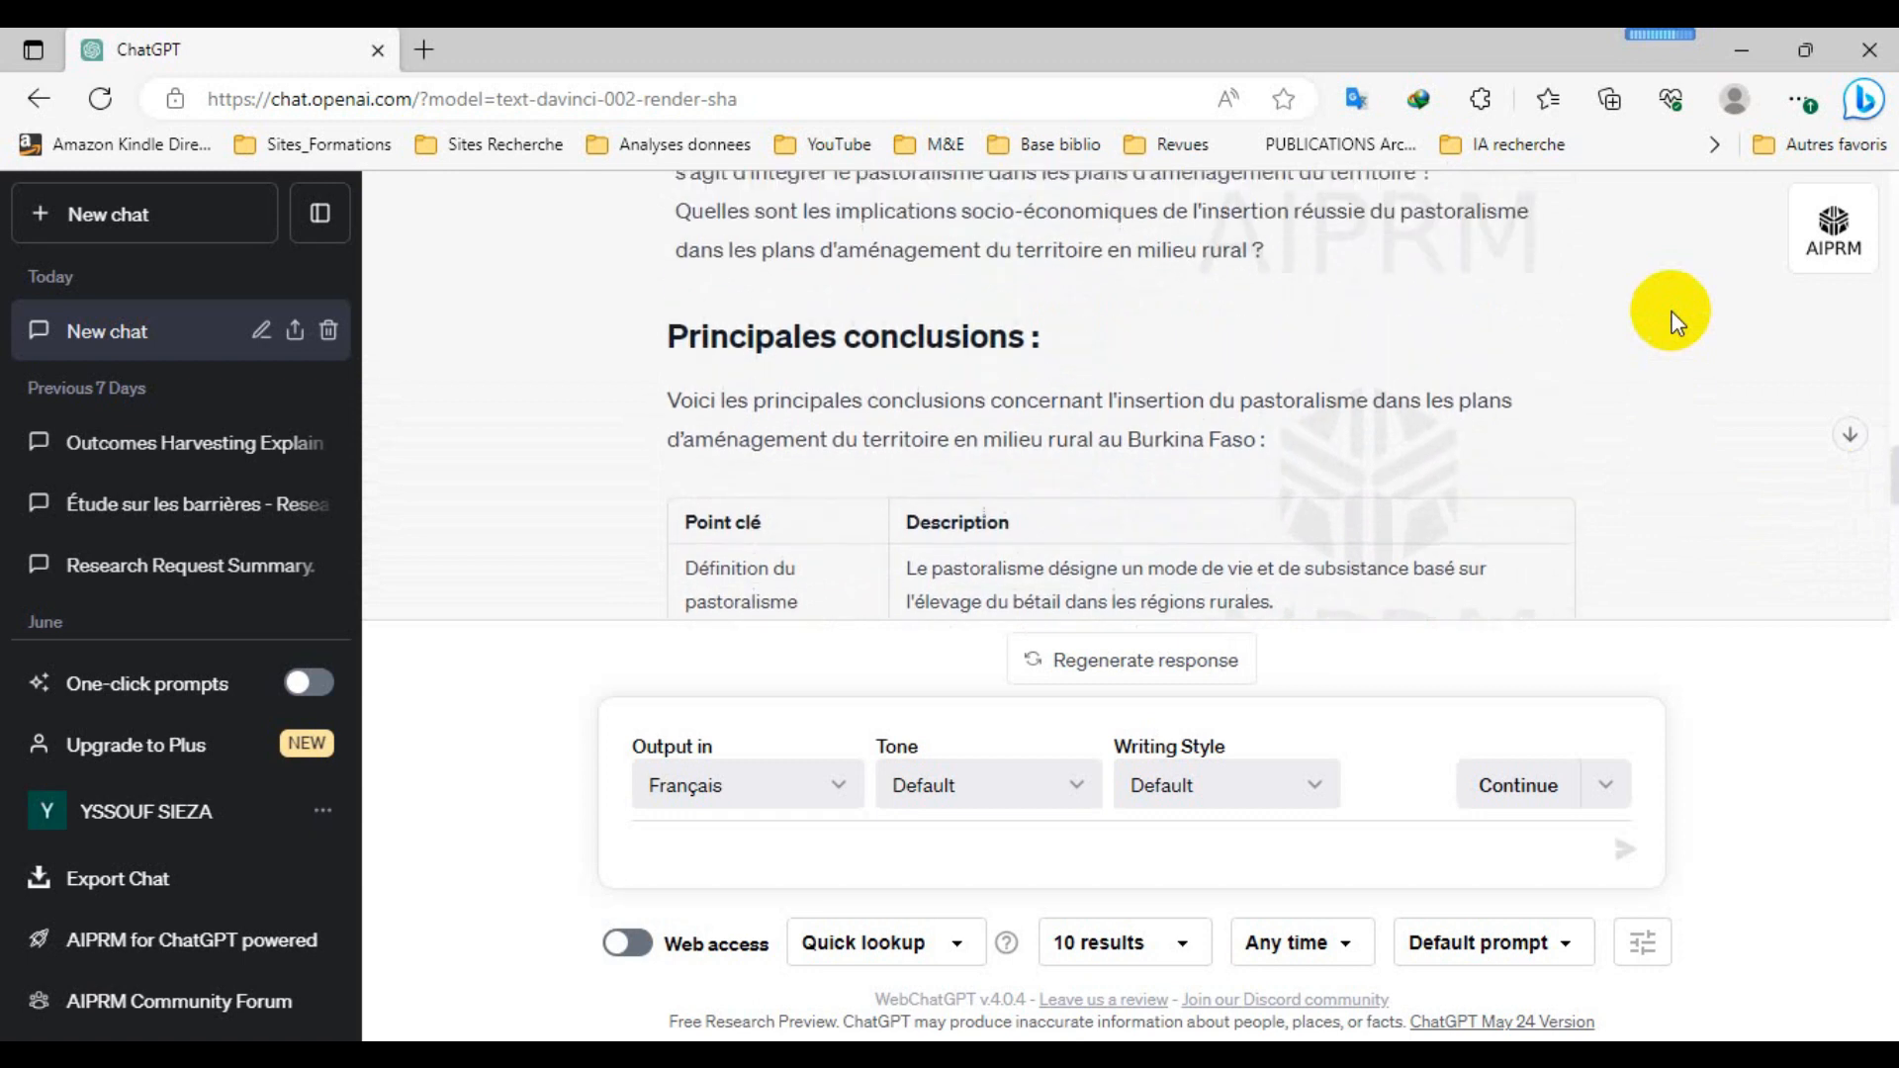
scroll(1678, 318, up, 5)
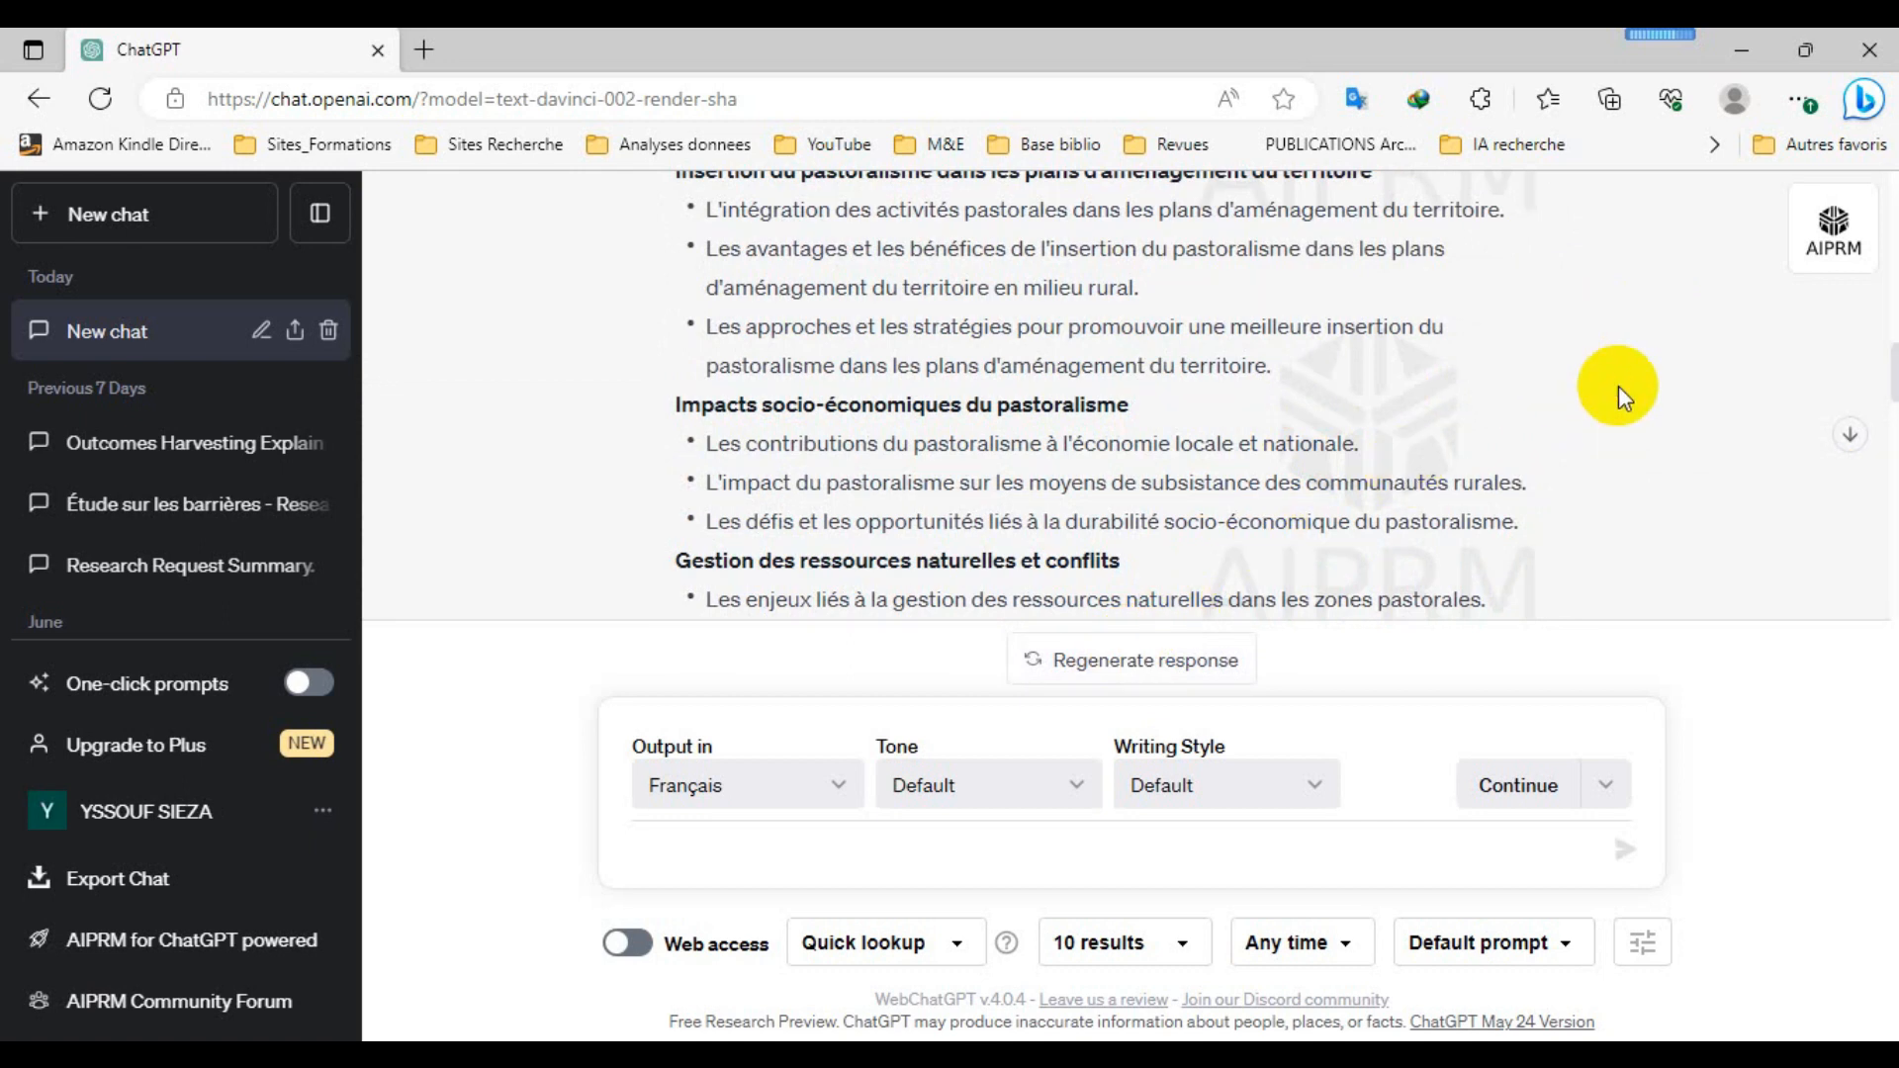
scroll(1618, 386, up, 5)
scroll(1618, 386, up, 8)
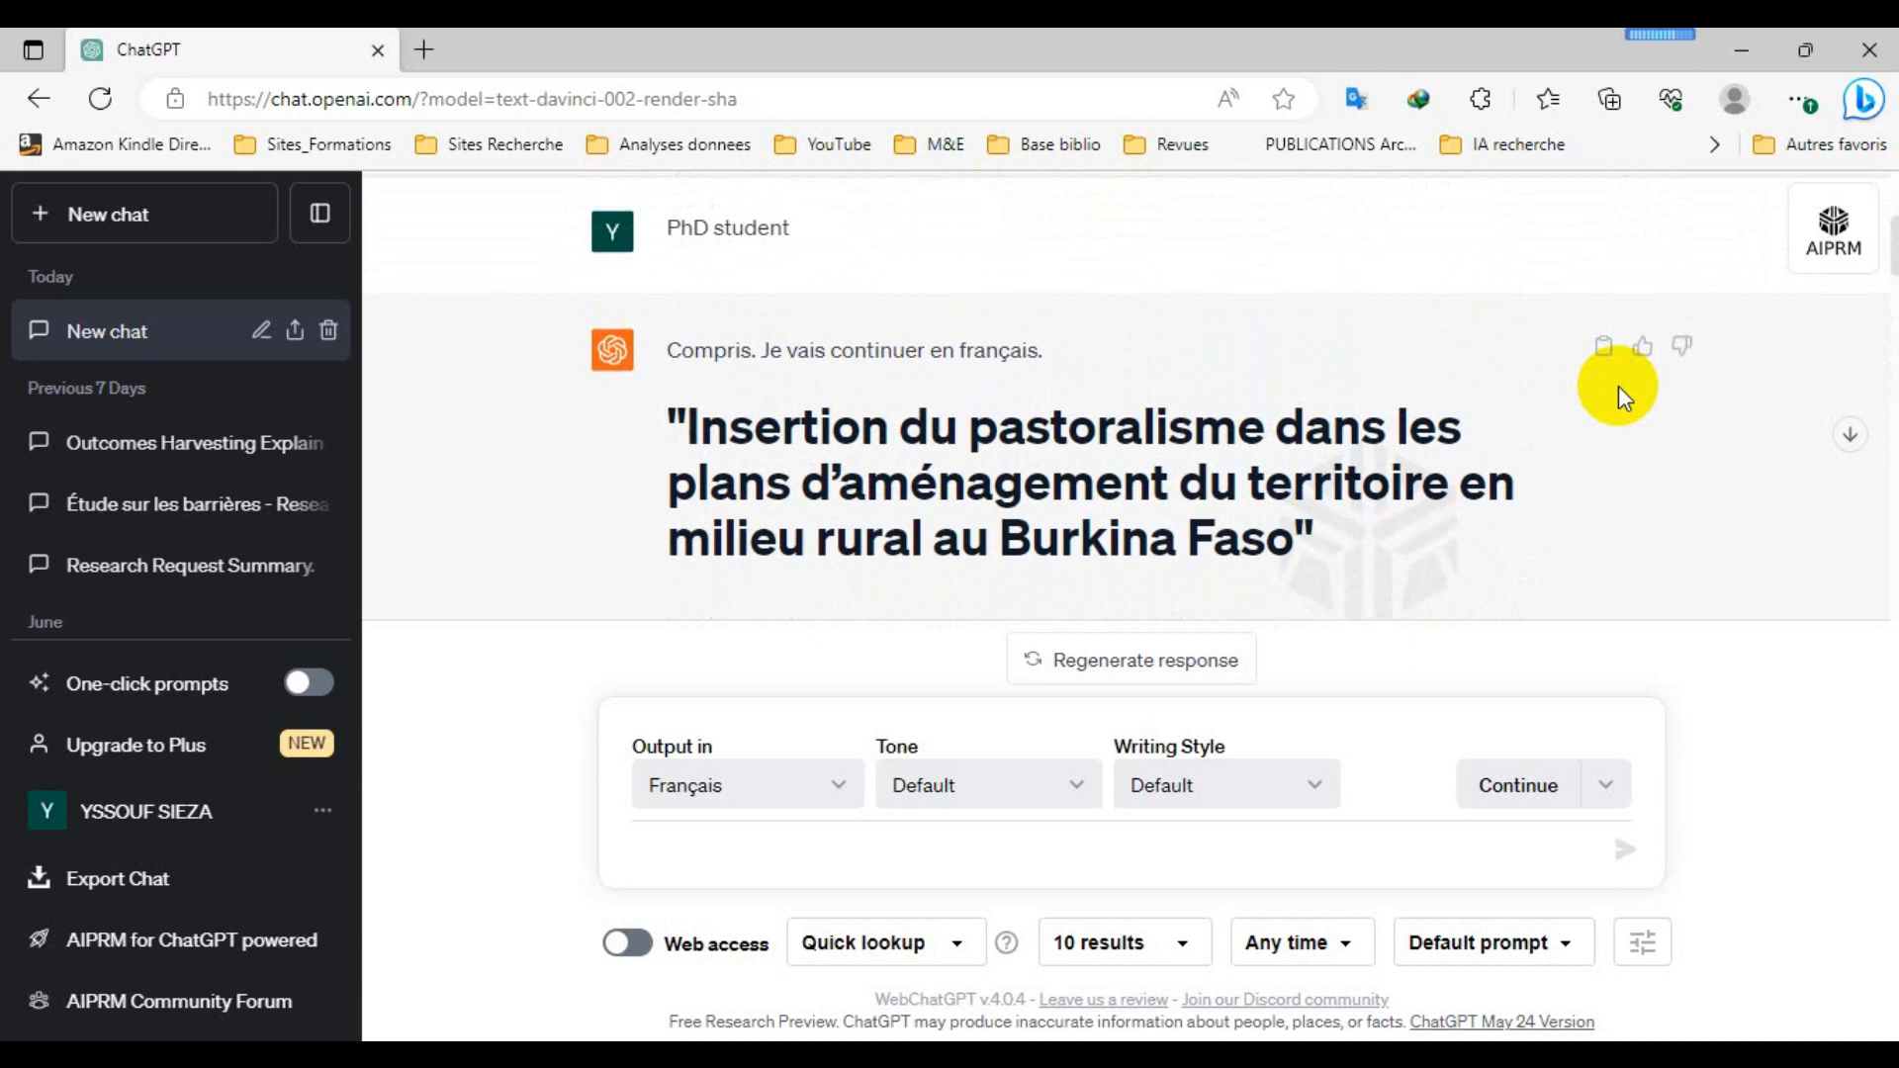
scroll(1618, 385, down, 1)
scroll(1617, 386, up, 1)
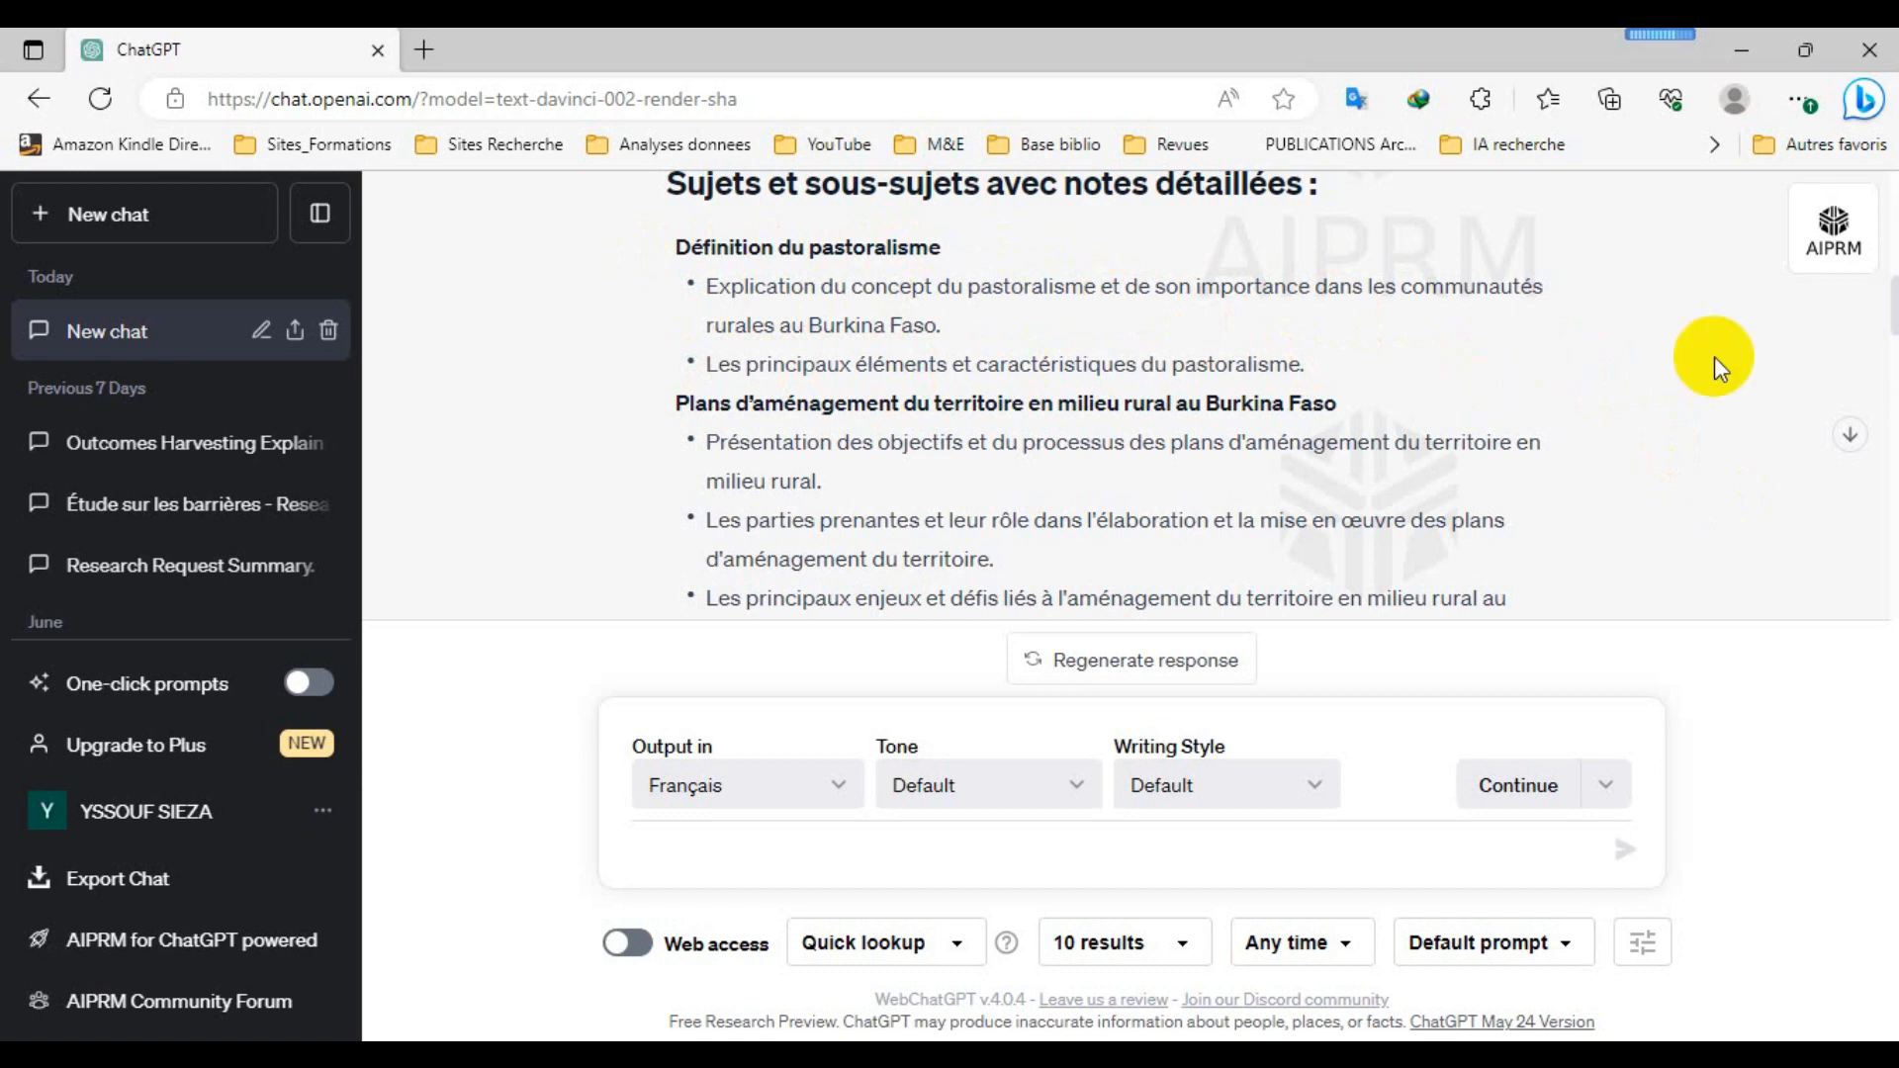
scroll(1682, 400, down, 4)
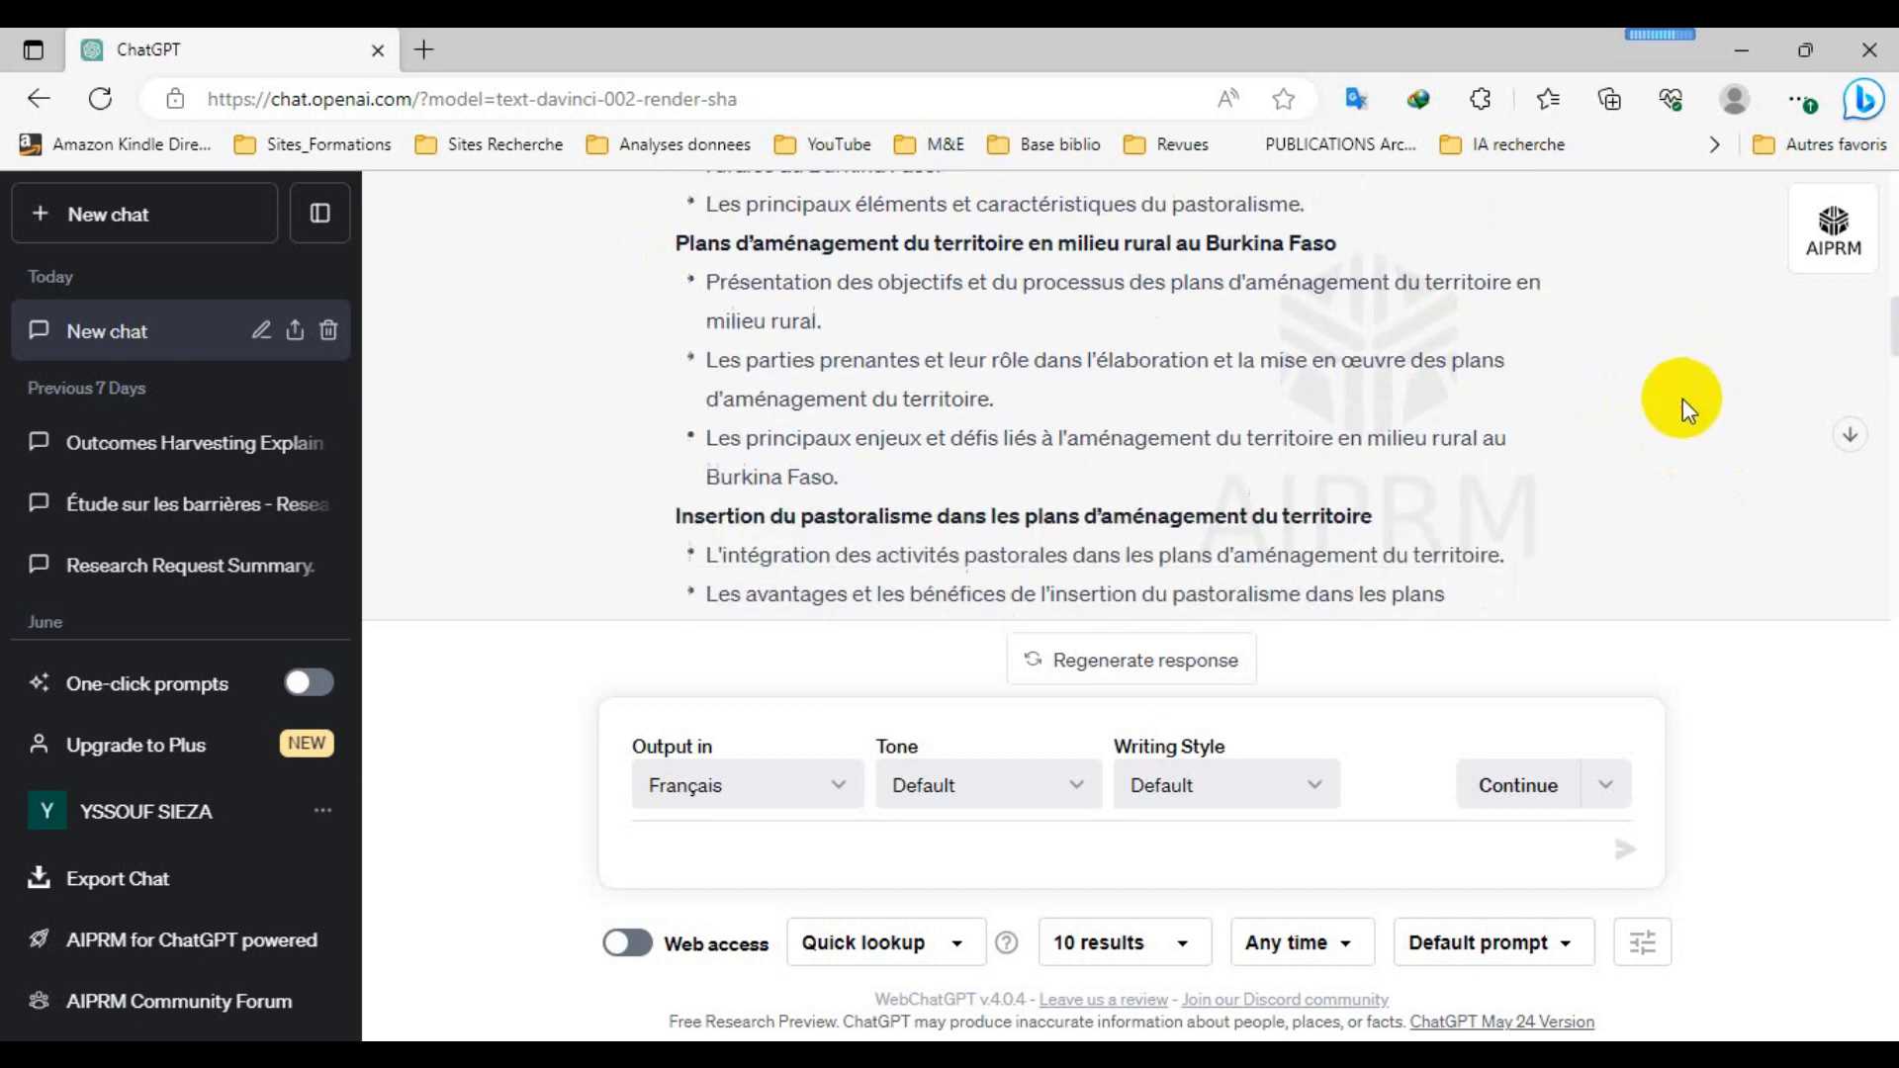
scroll(1682, 400, down, 8)
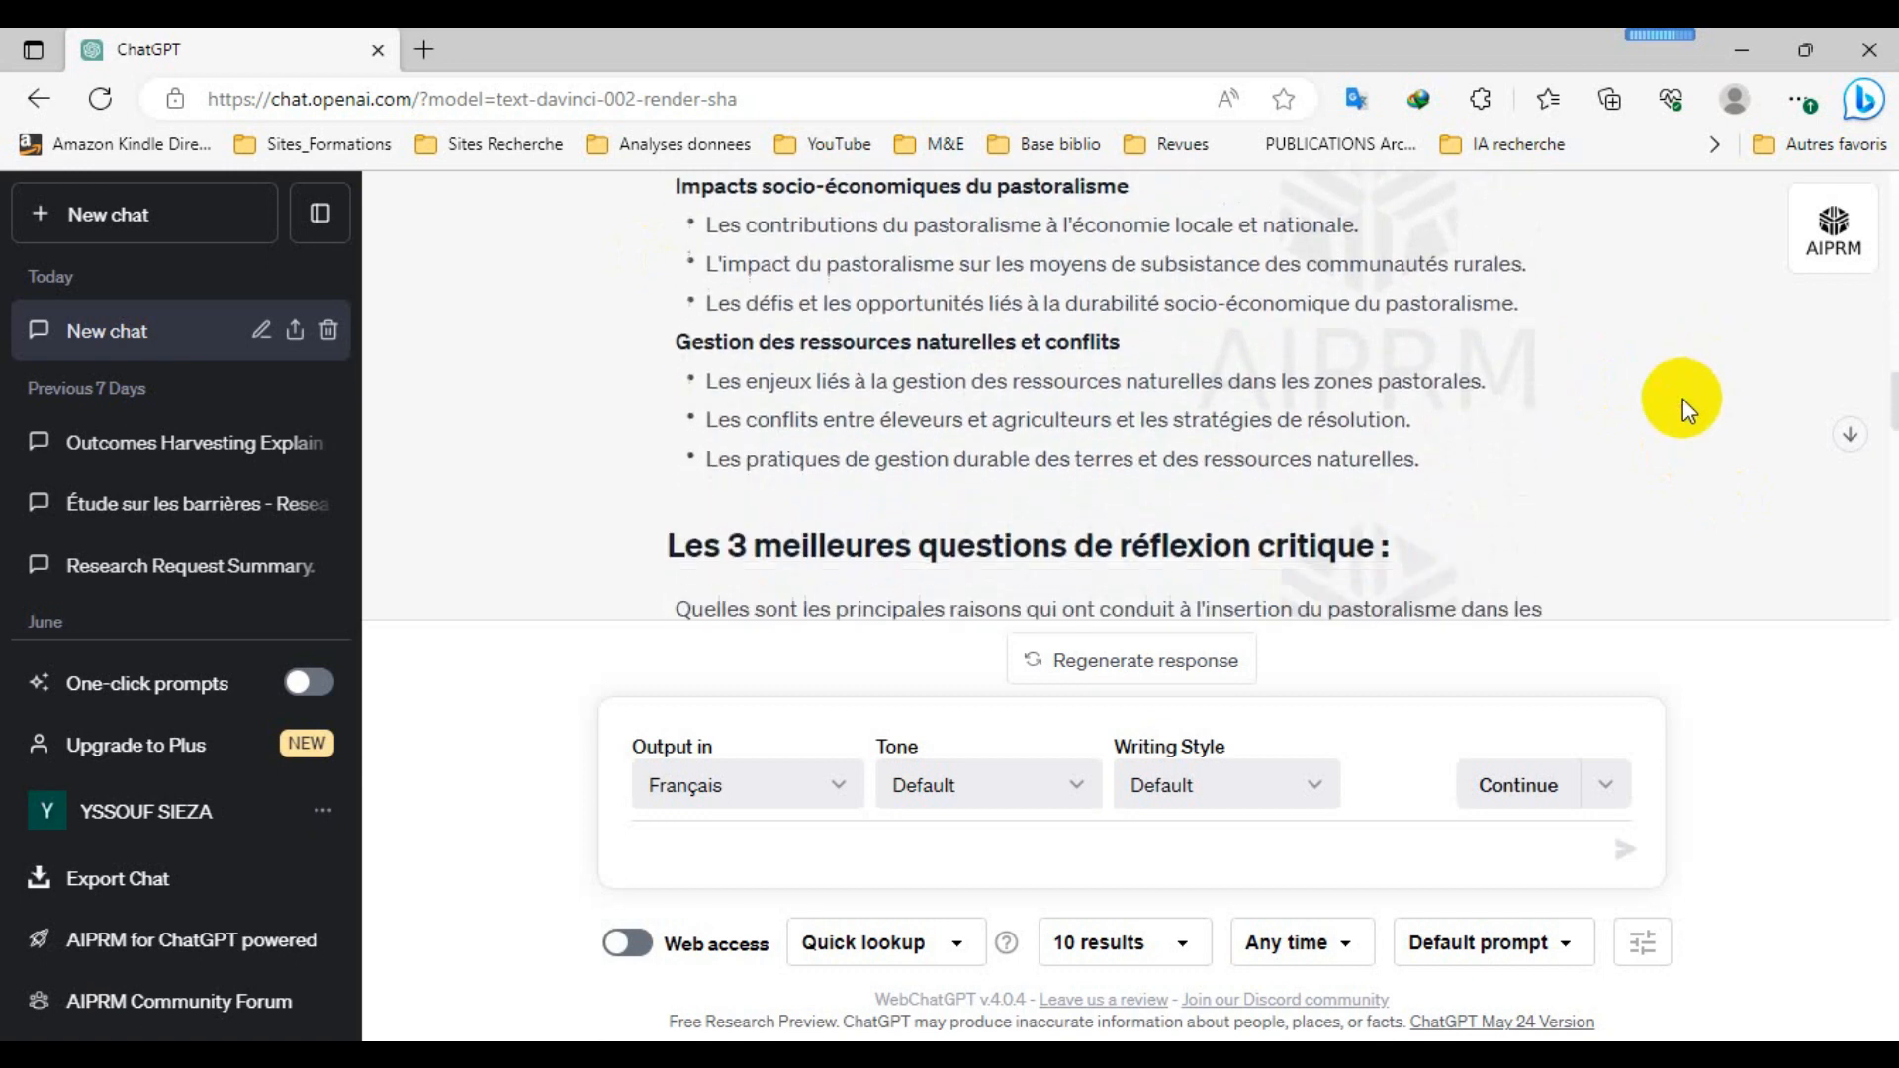
scroll(1682, 400, down, 1)
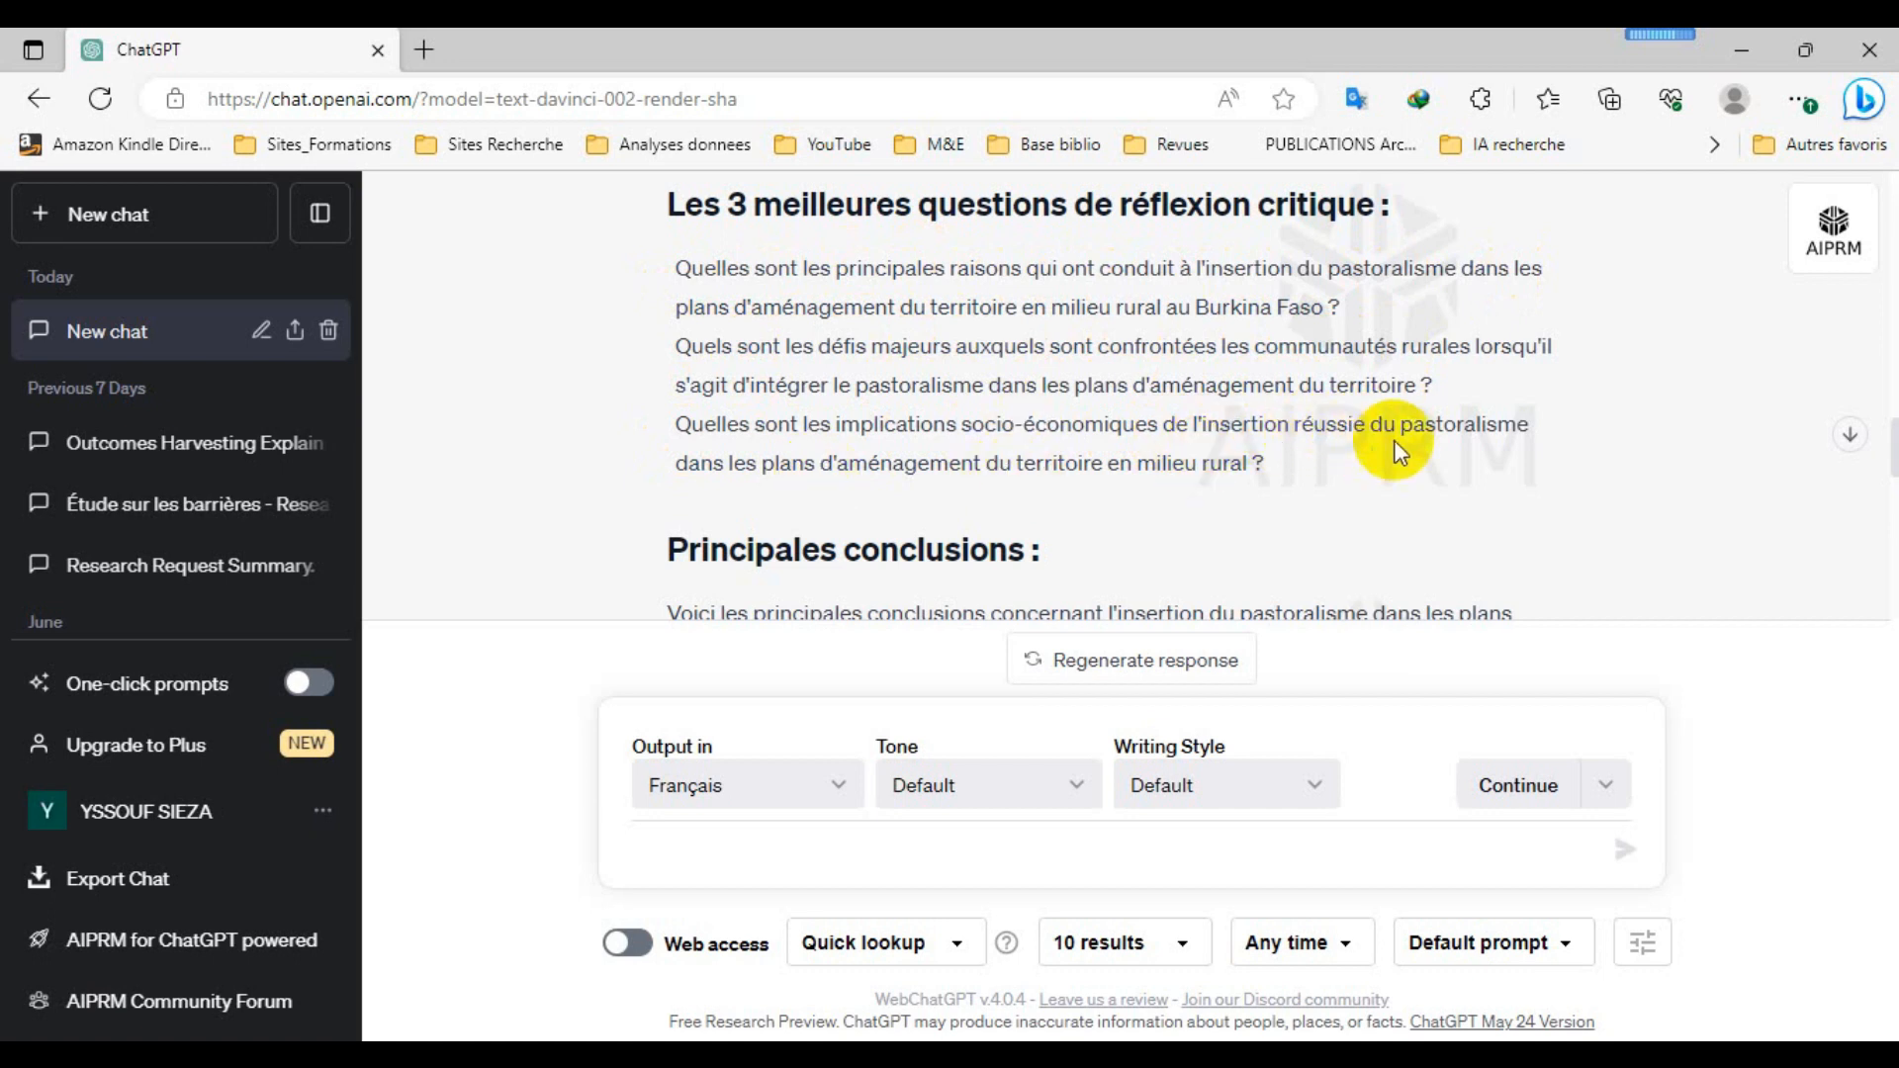
scroll(1656, 379, down, 3)
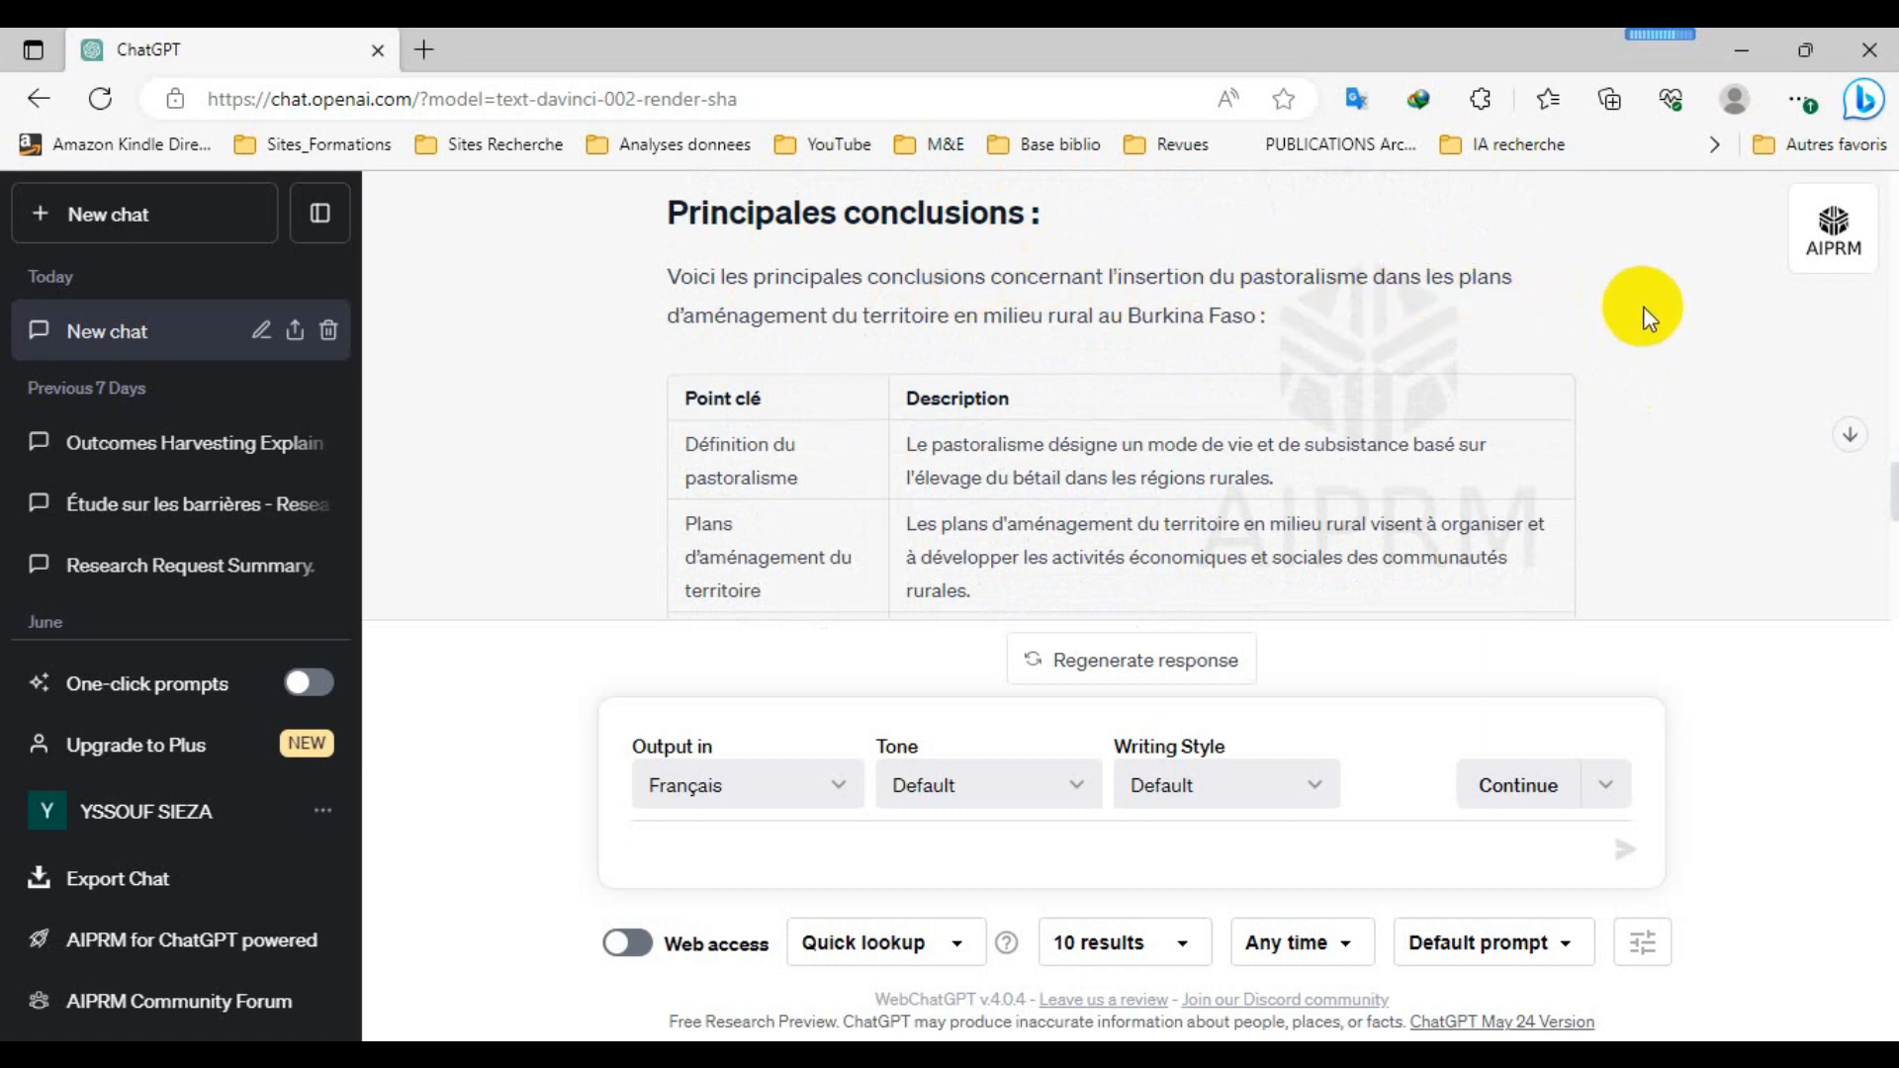
scroll(1644, 319, down, 2)
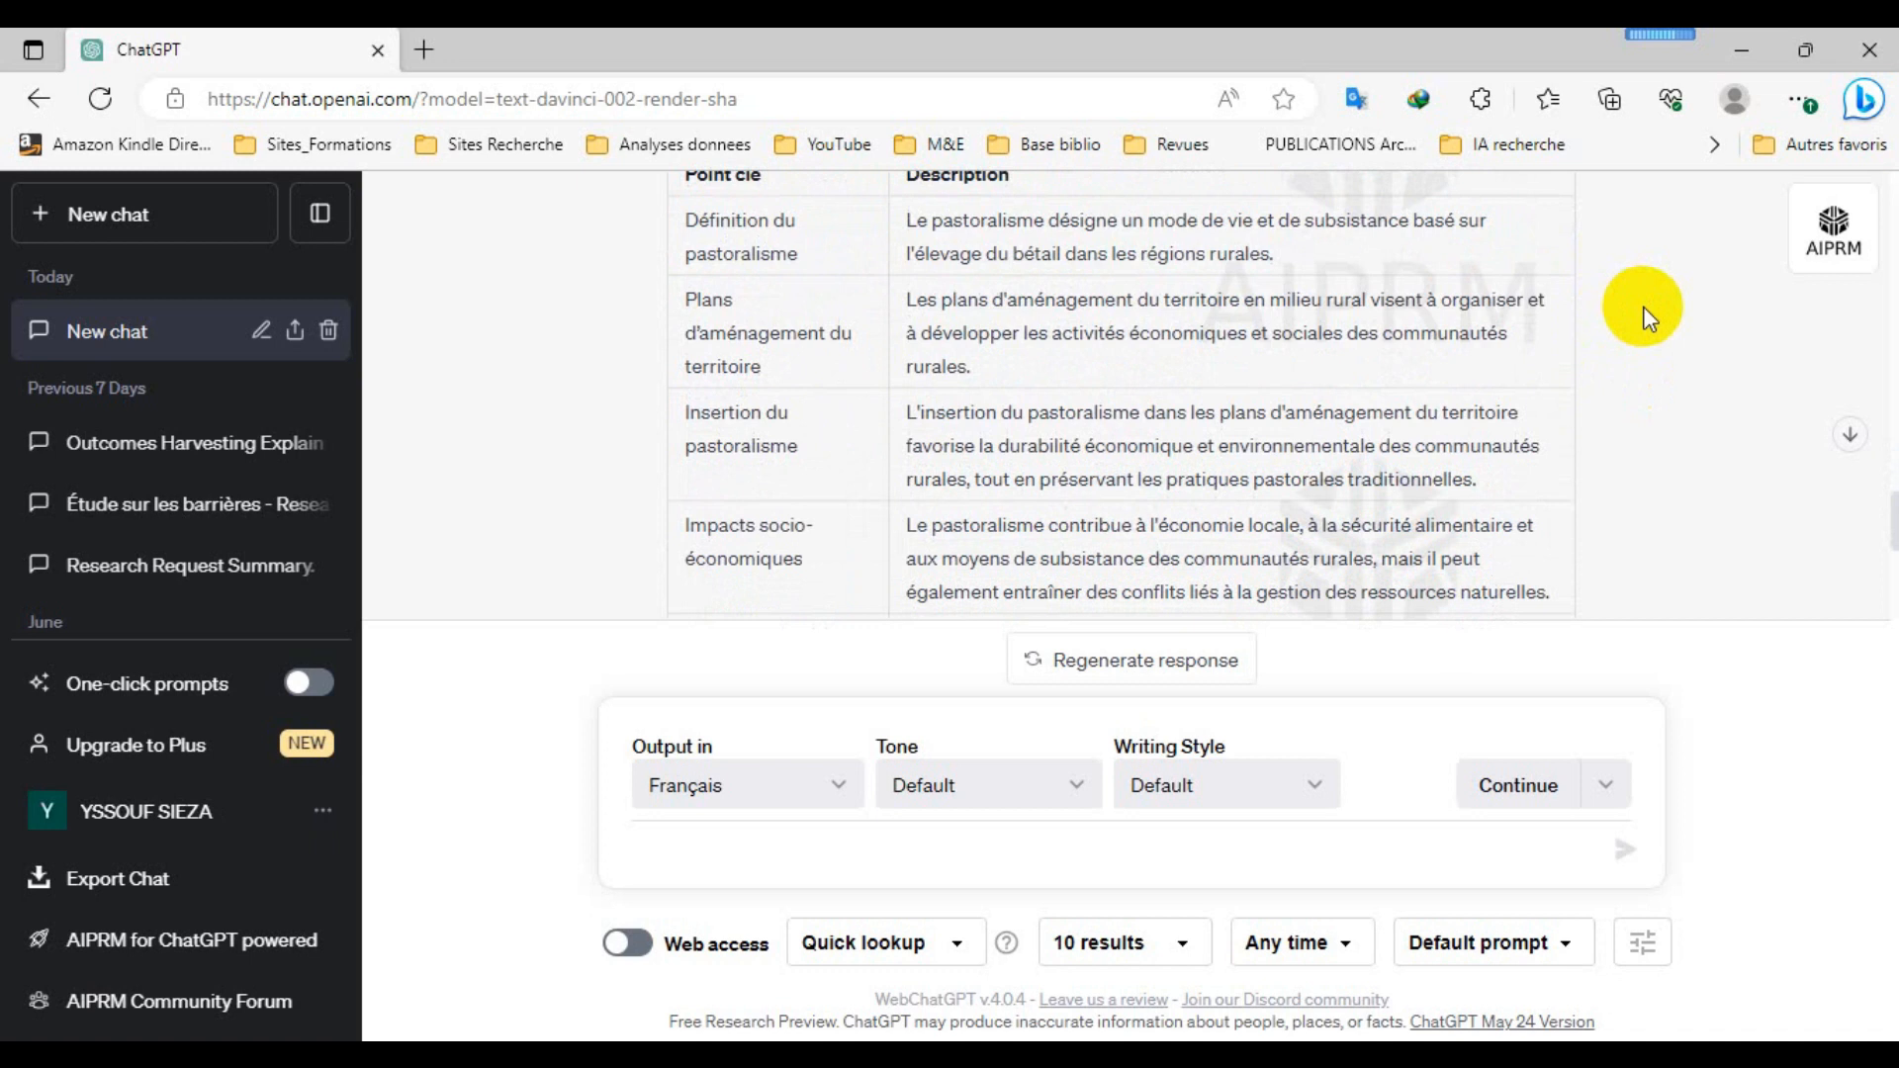
scroll(1645, 318, down, 5)
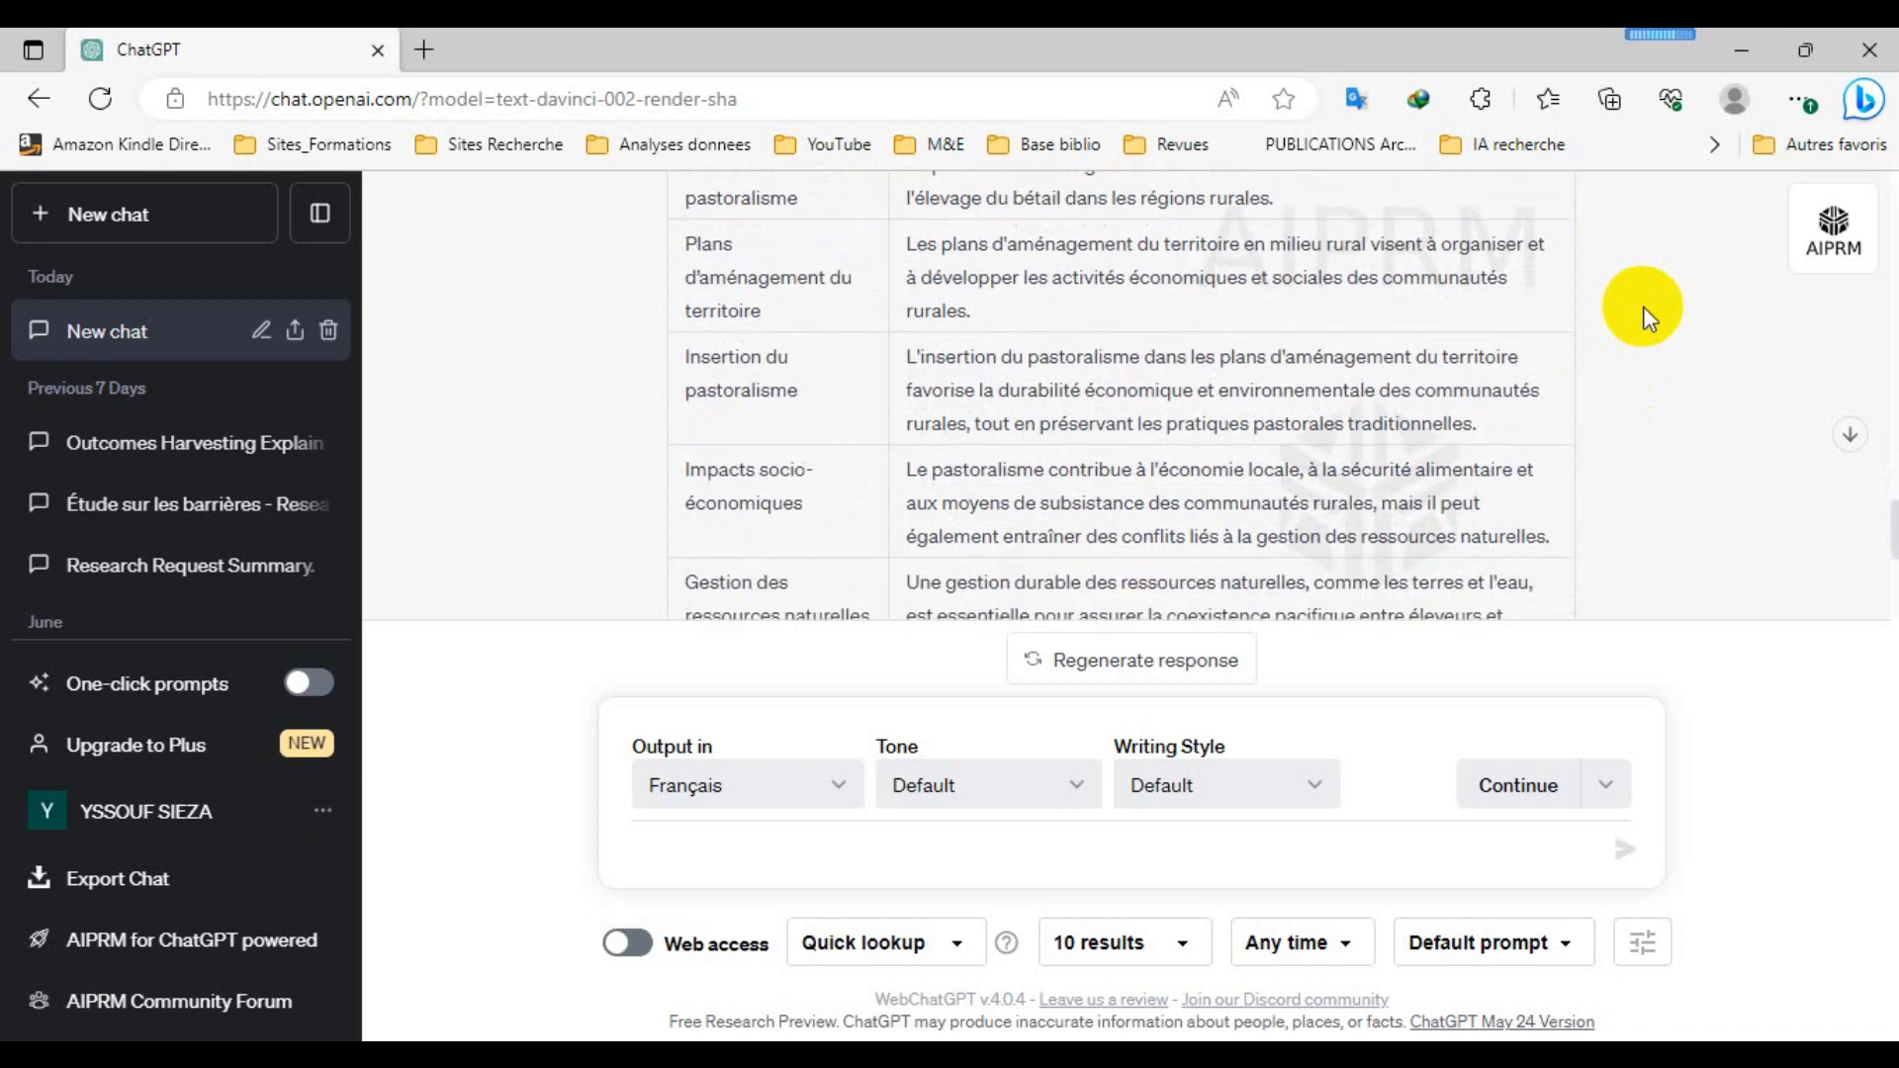
scroll(1644, 318, down, 1)
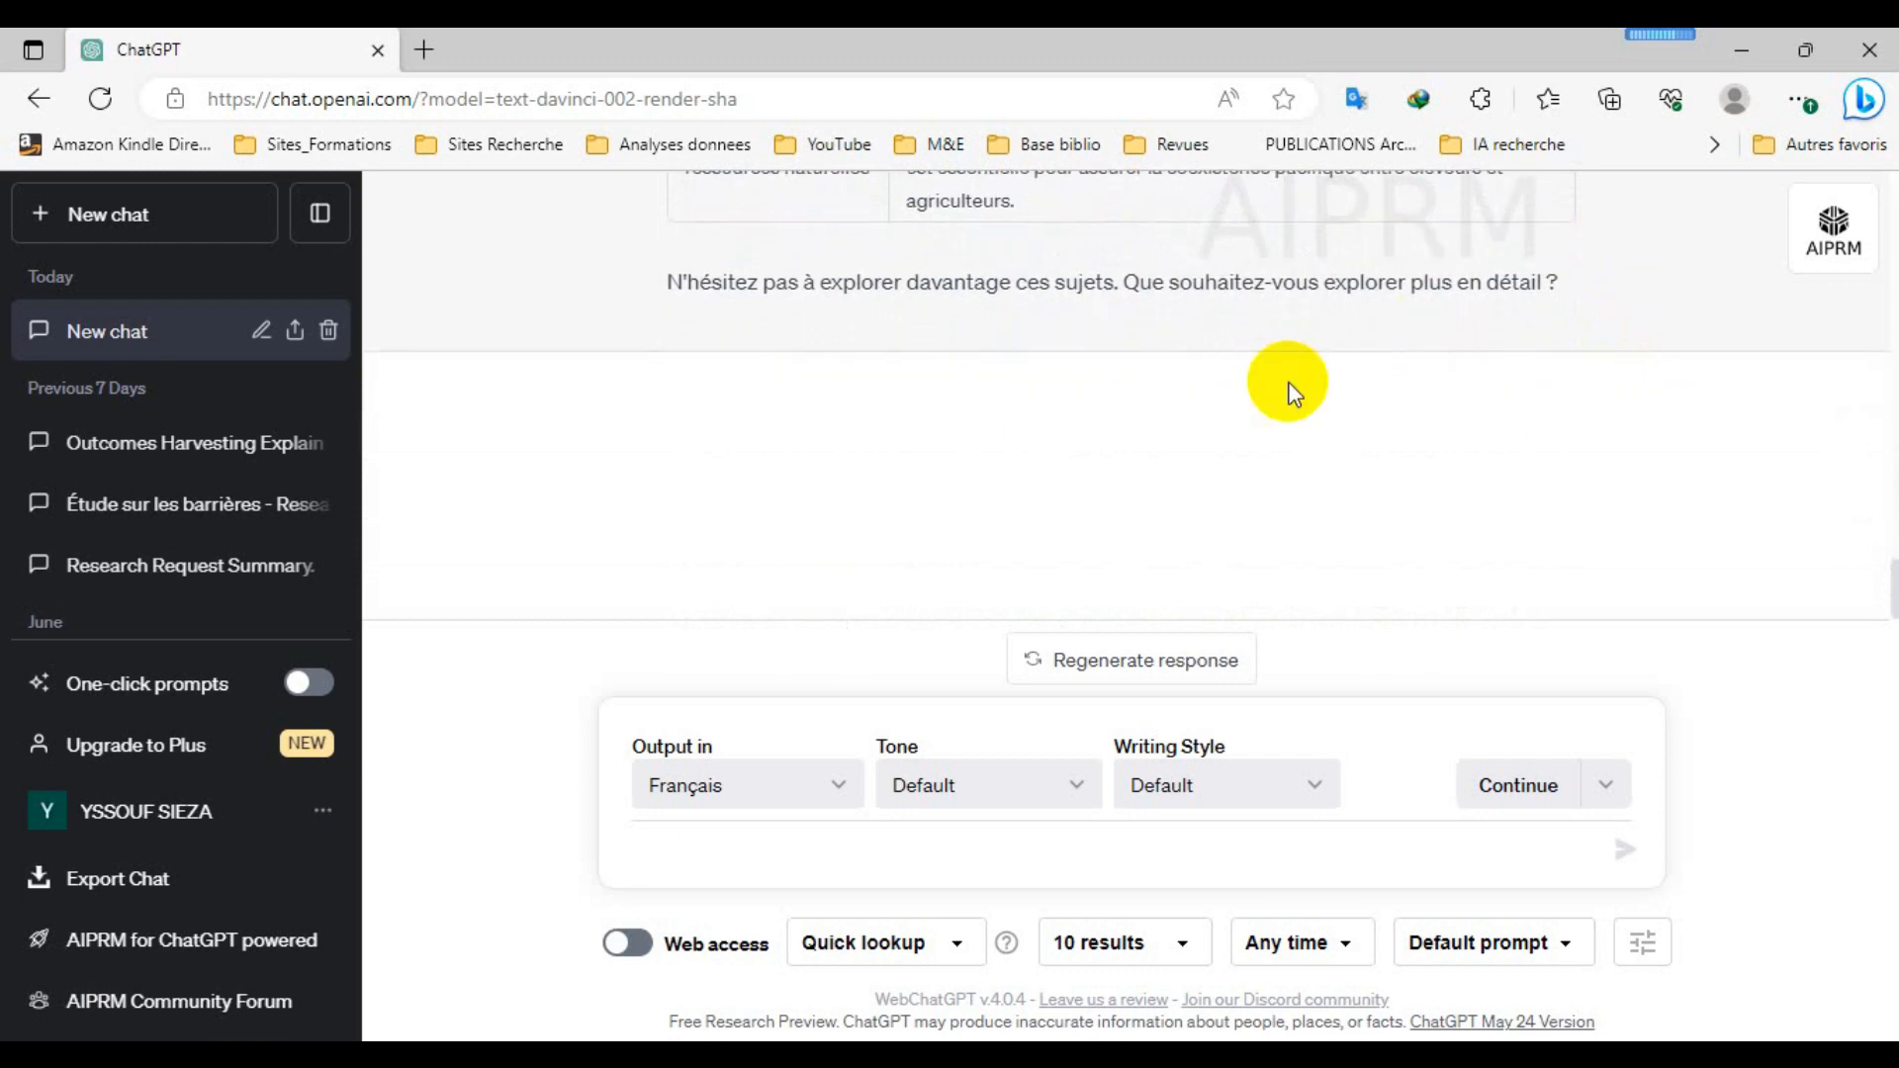
Regenerate the response to the "PhD student" message and view the new version.
click(1105, 652)
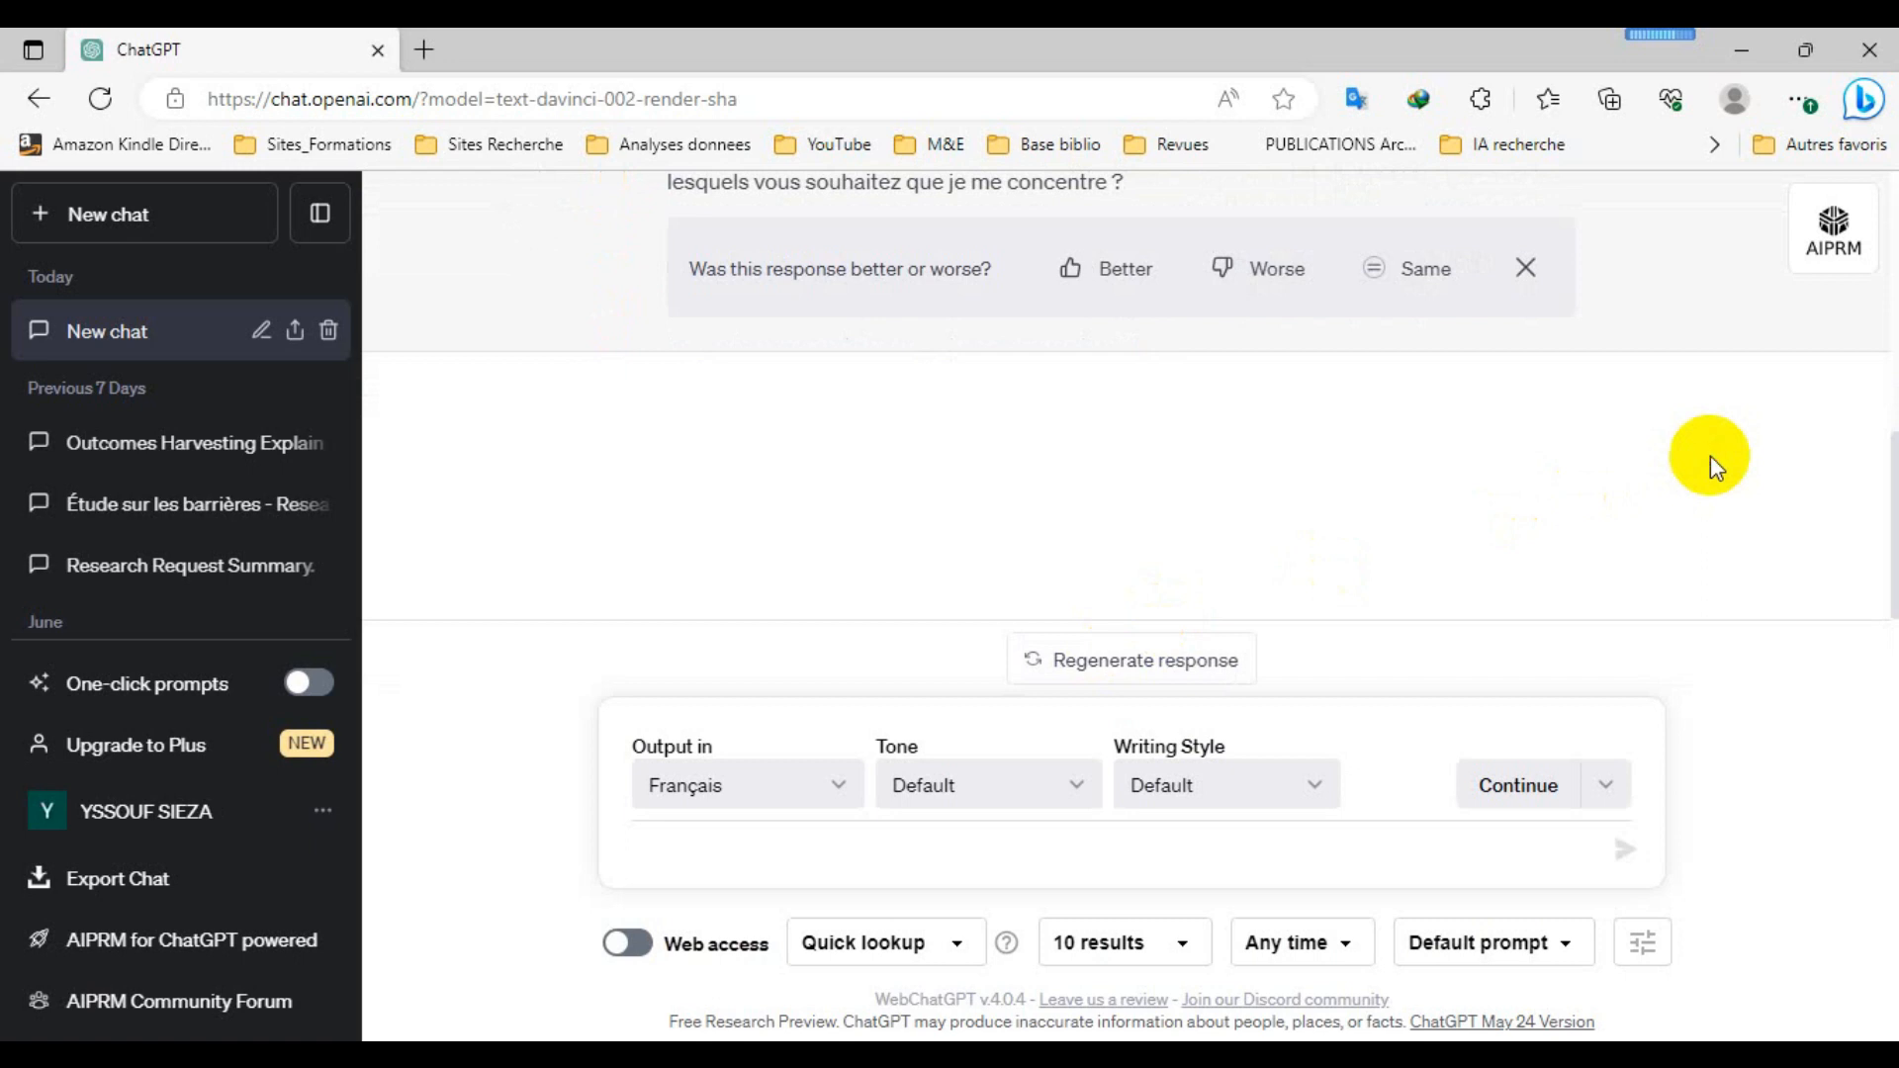
scroll(1711, 455, up, 3)
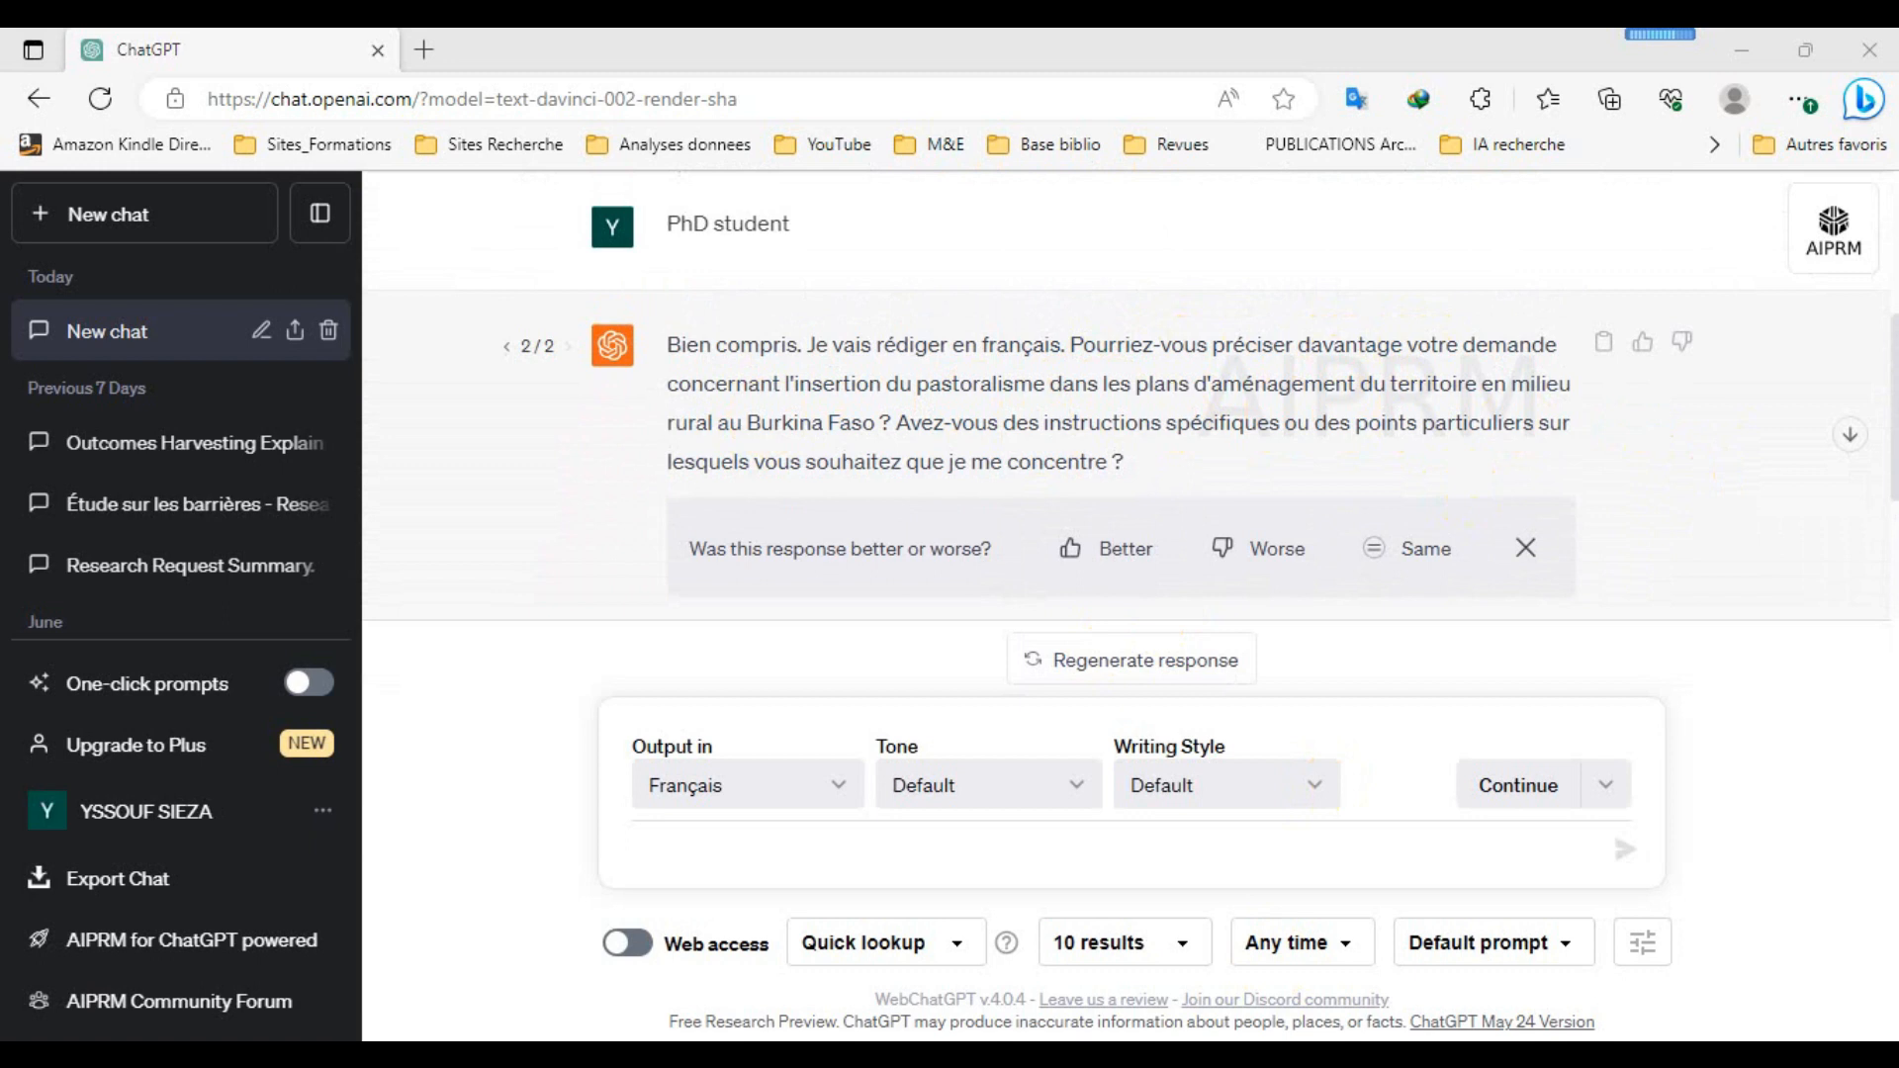
Switch to the Word document, copy the question "Quels sont les acteurs à impliquer dans cette étude ?" and return to ChatGPT.
key(alt+Tab)
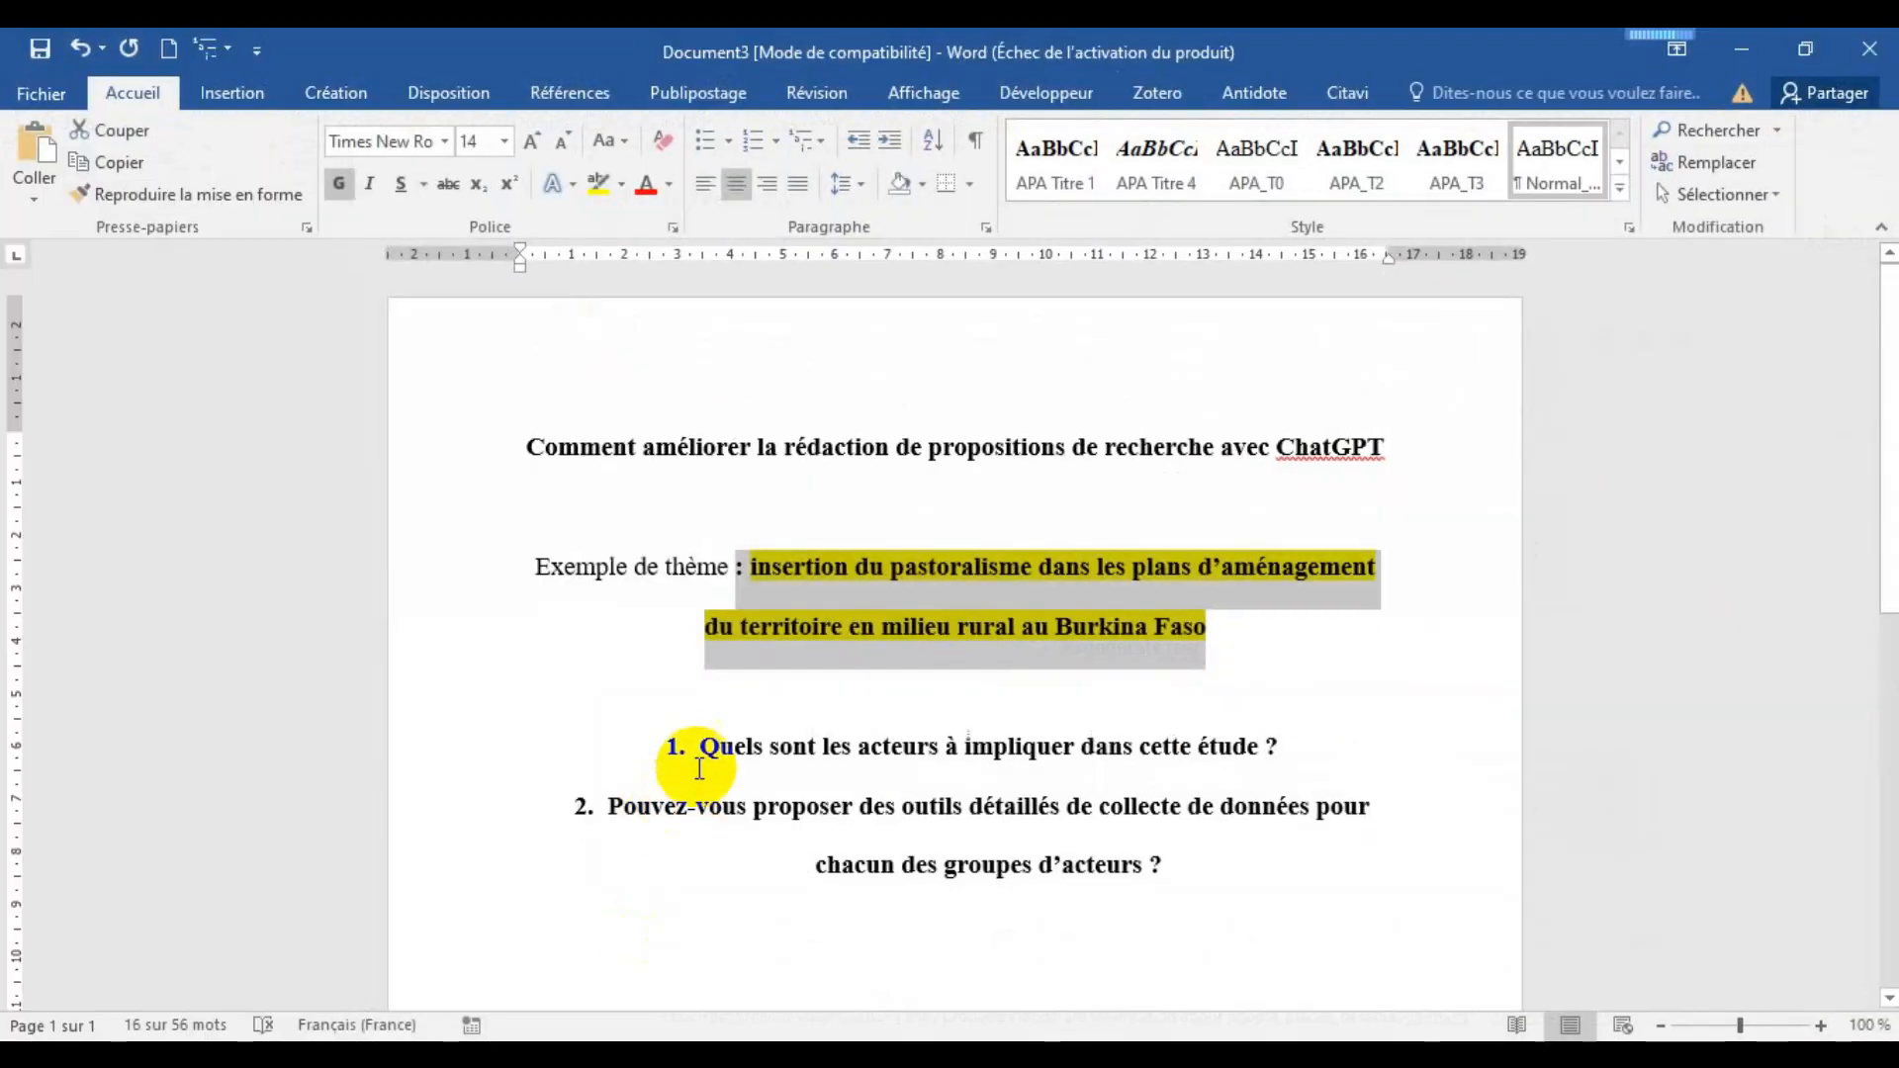
drag(701, 747, 1280, 743)
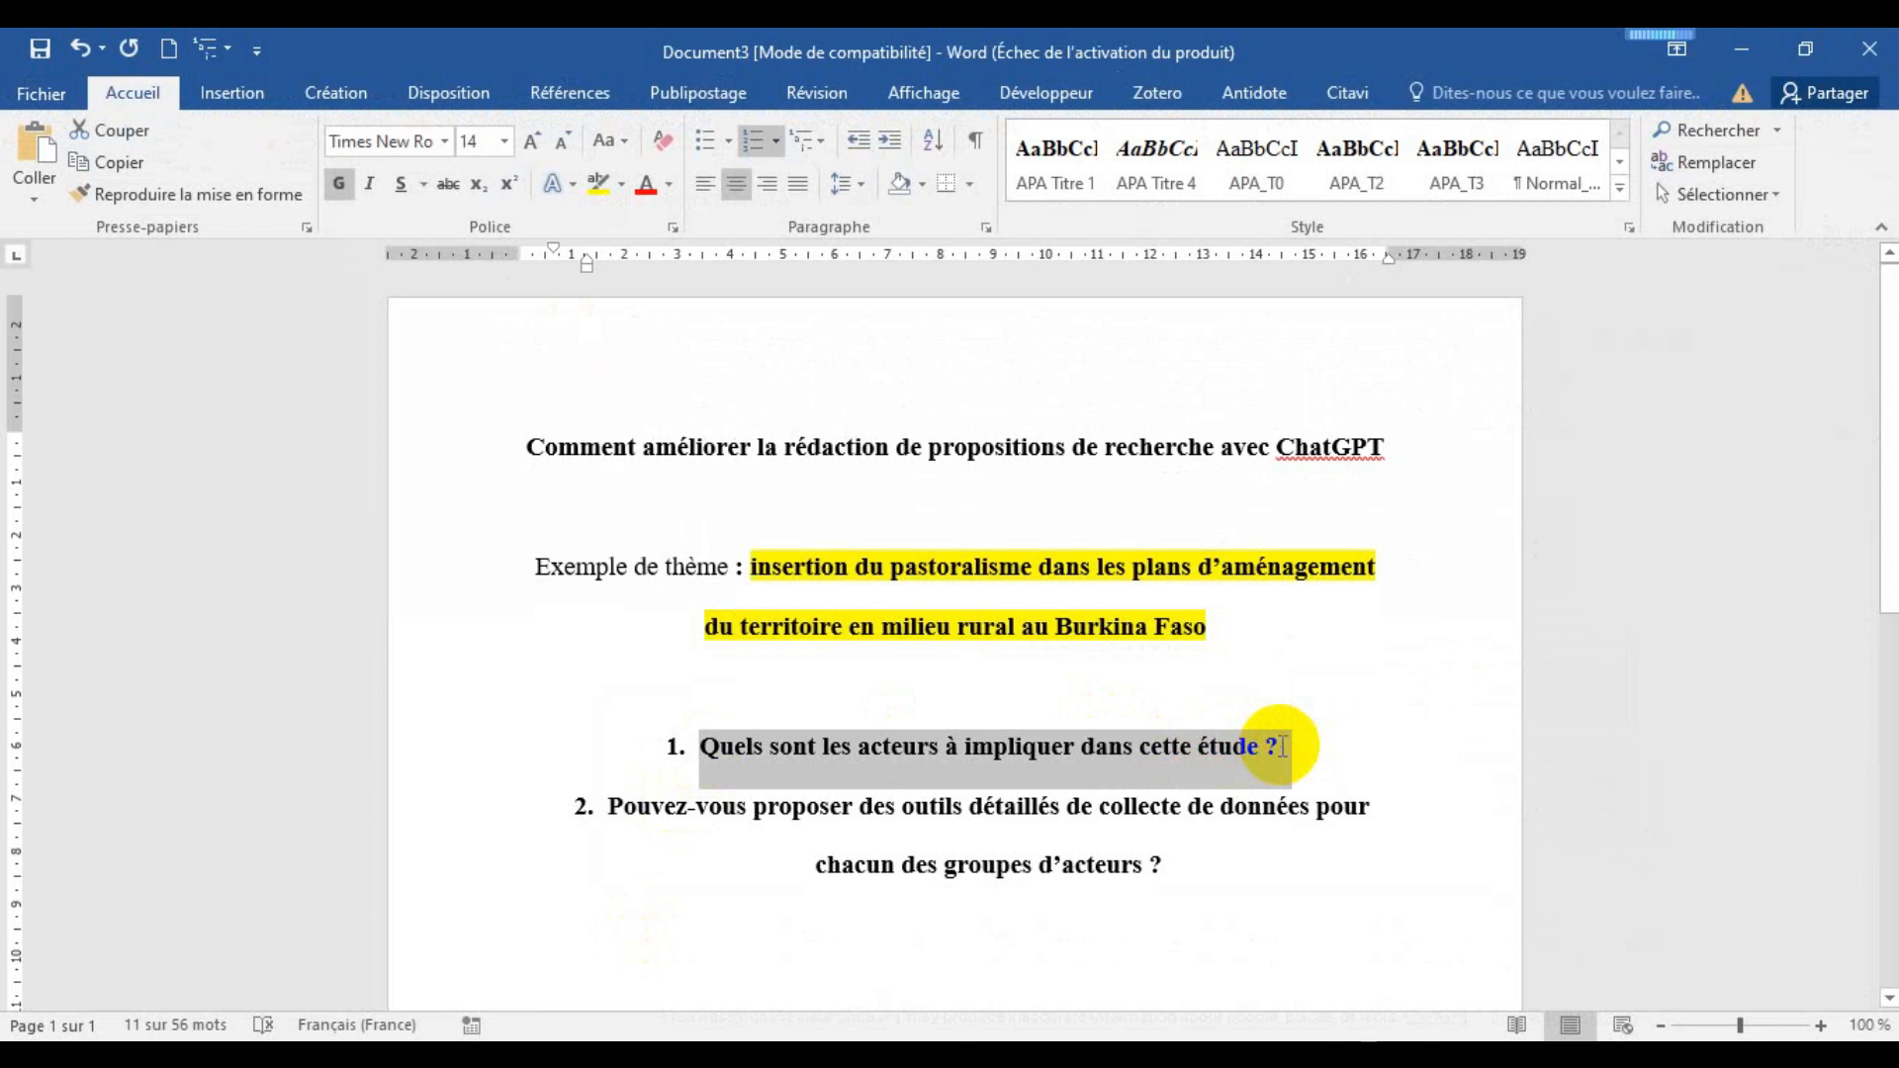
click(1745, 53)
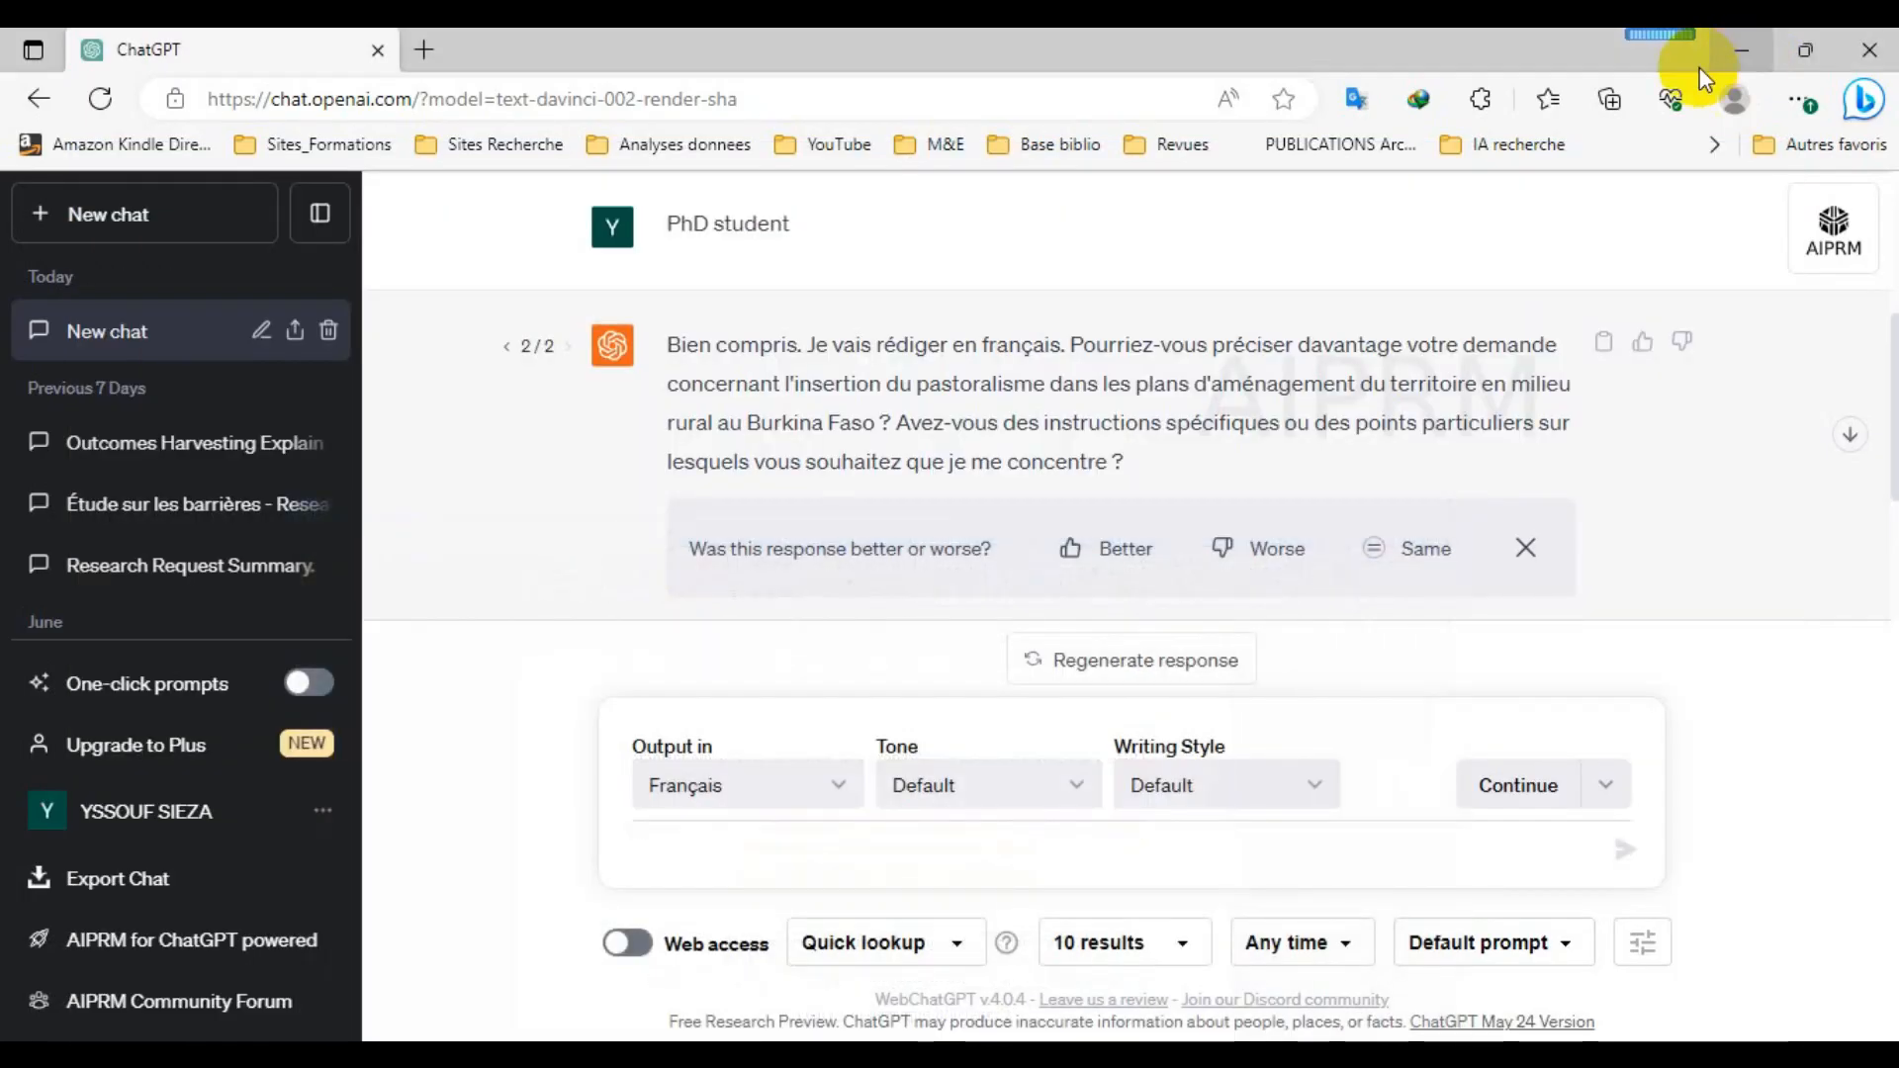
Paste "Quels sont les acteurs à impliquer dans cette étude ?" into the message, remove its leading number and send it.
click(690, 857)
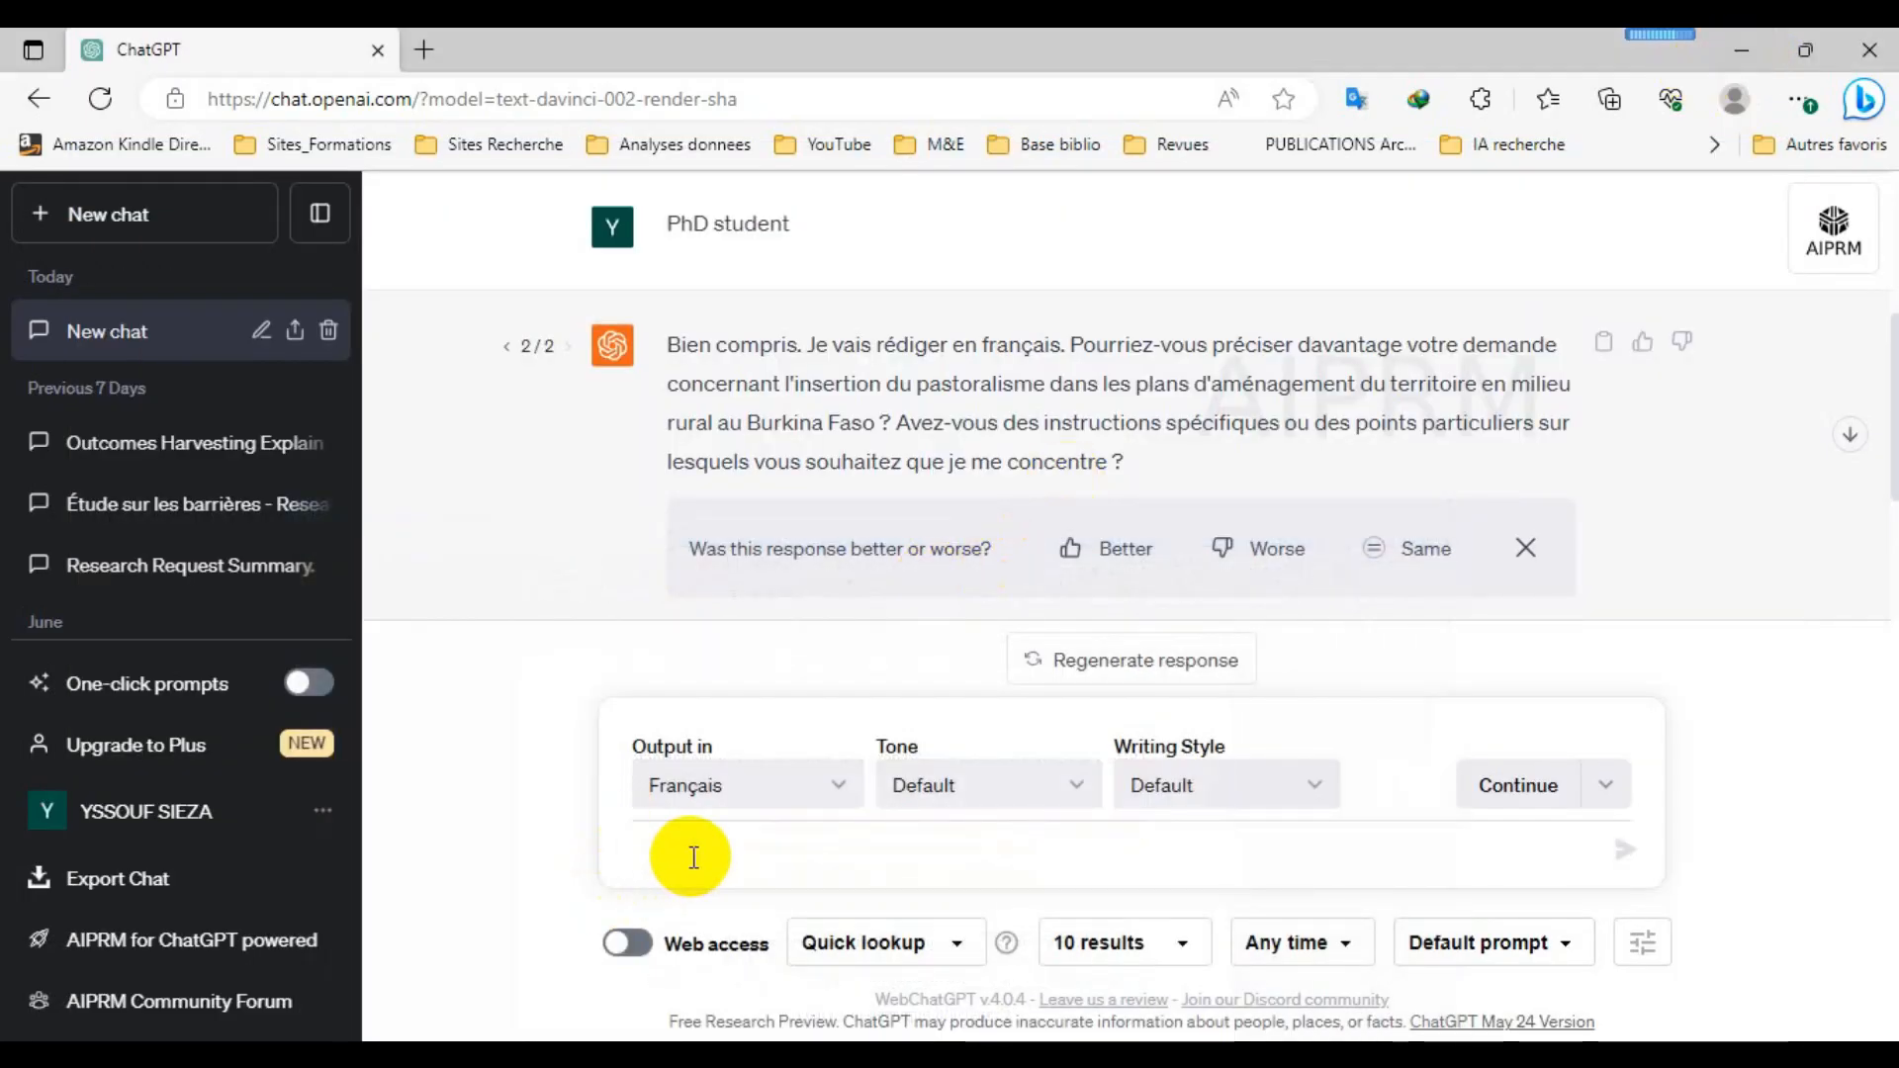
text(1. Quels sont les acteurs à impliquer dans cette étude ?)
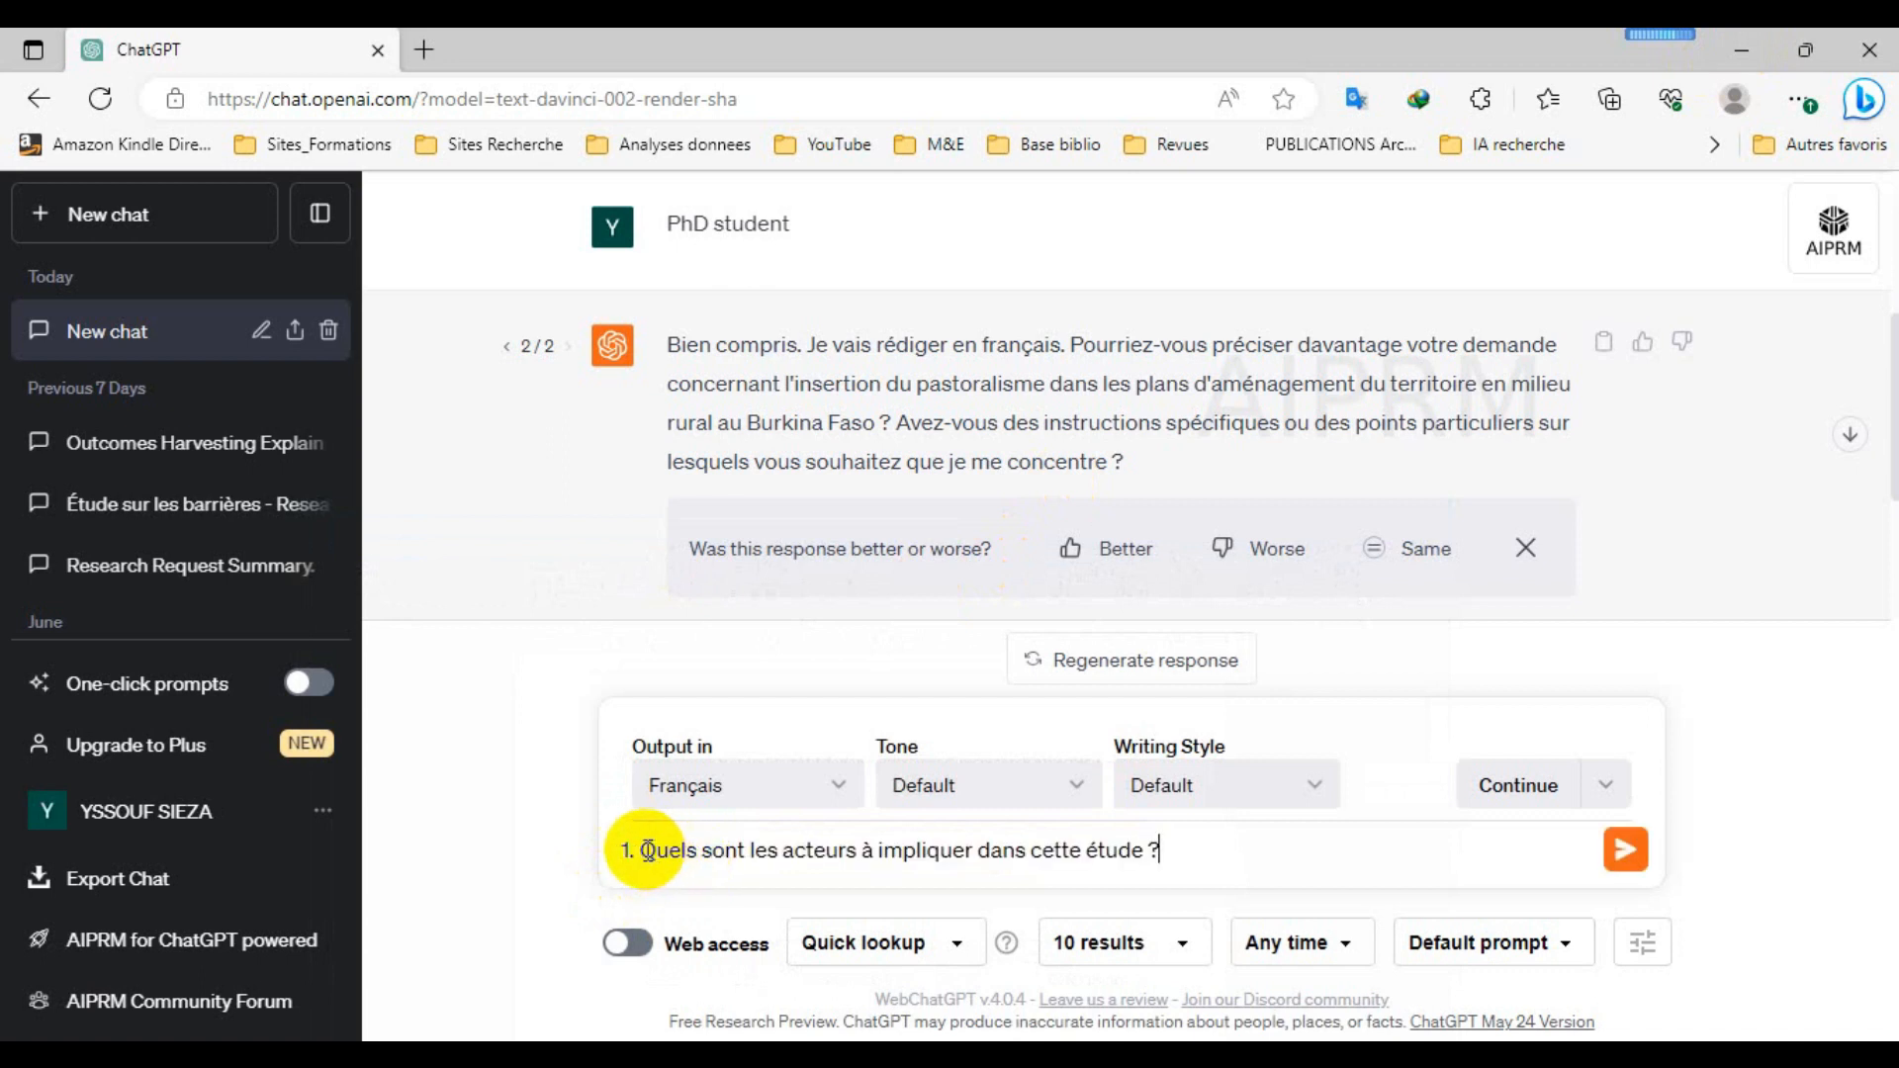
key(BackSpace)
key(BackSpace)
key(BackSpace)
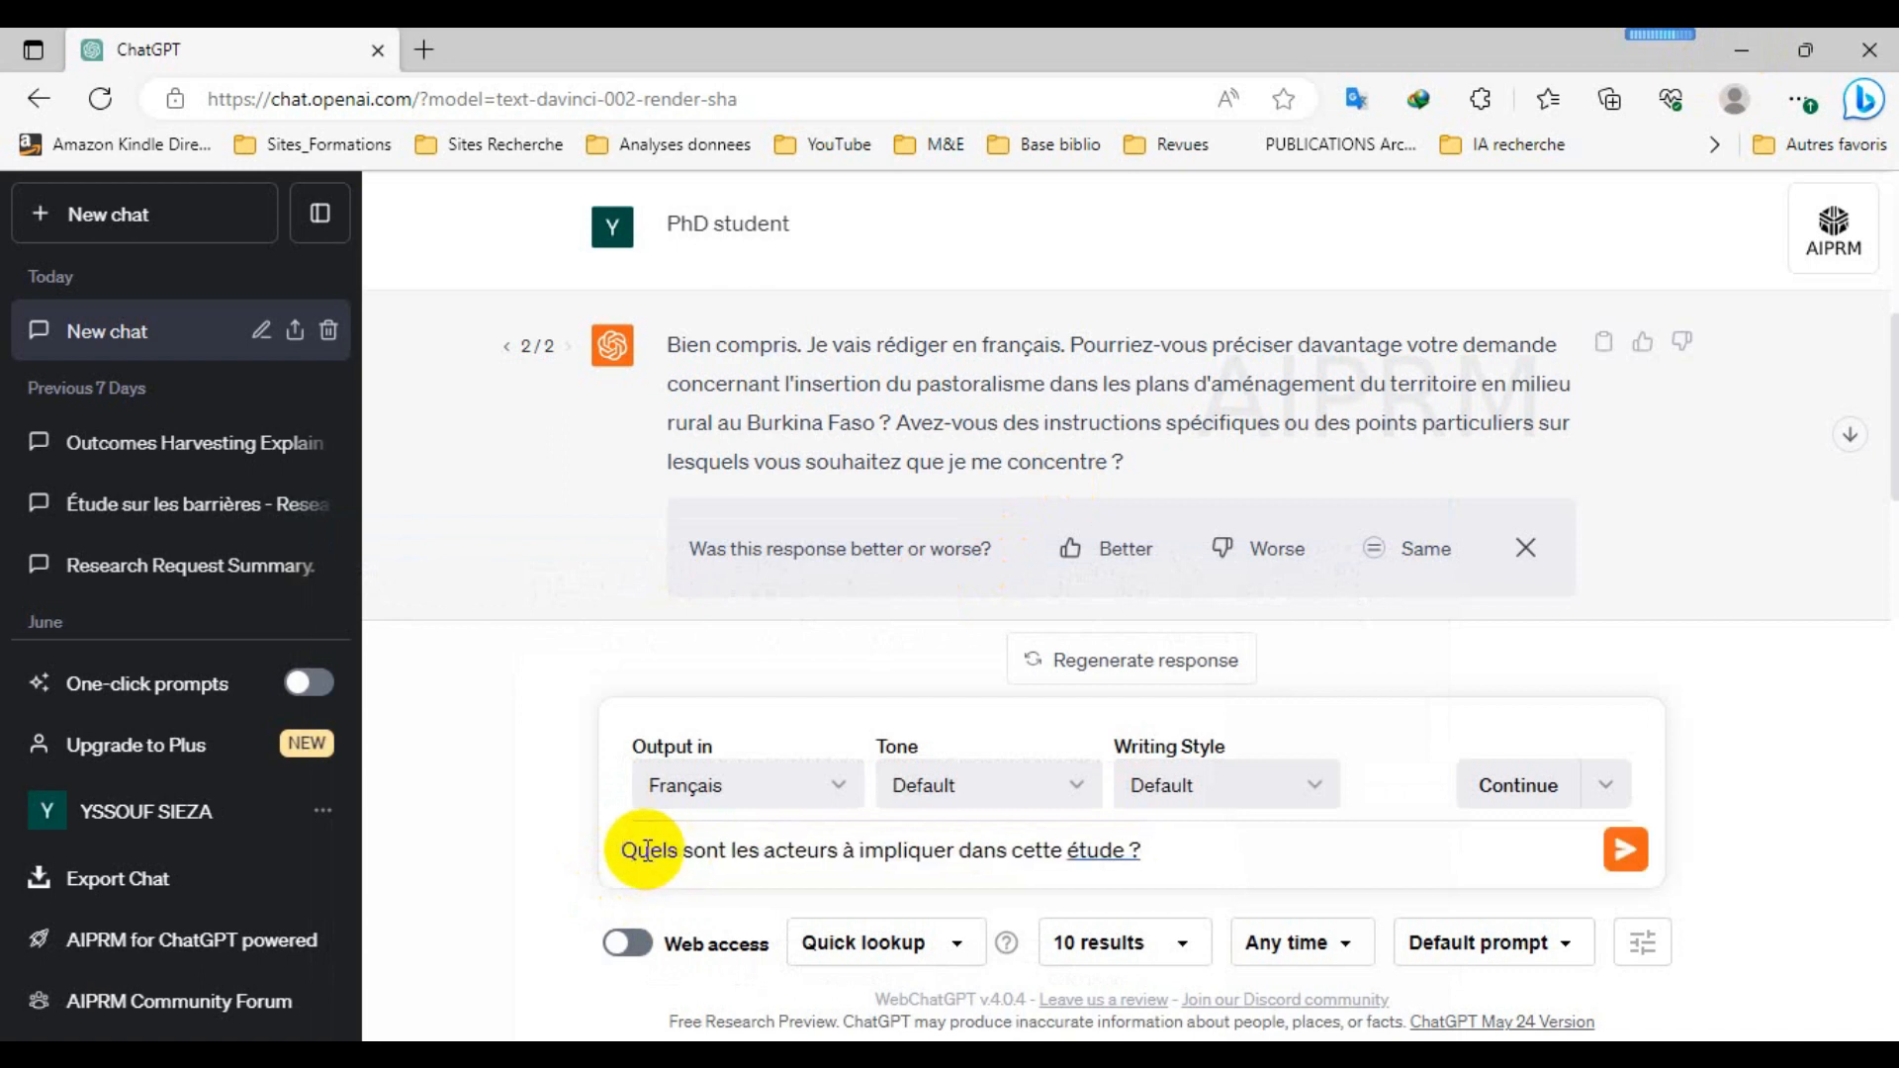
key(Return)
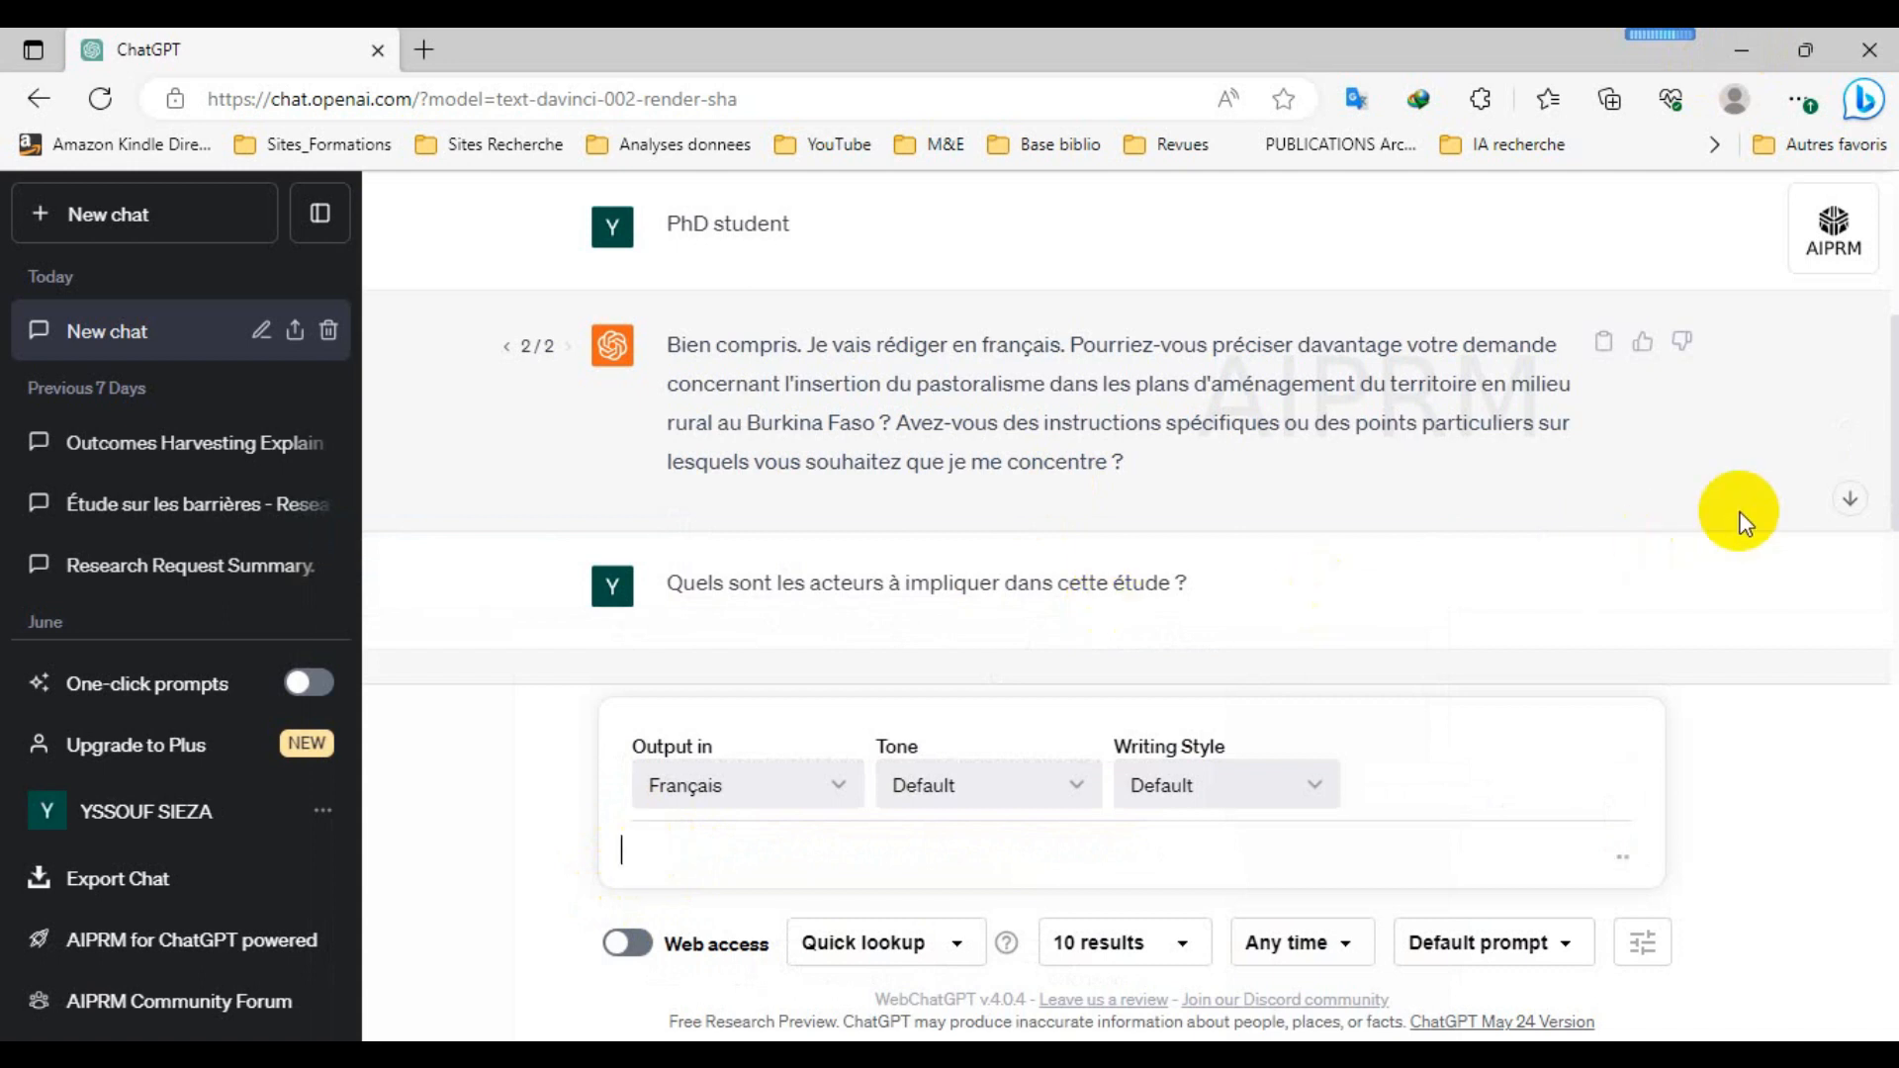
Read the whole answer on the actors to involve in the study, from its introduction to the closing question.
click(1846, 440)
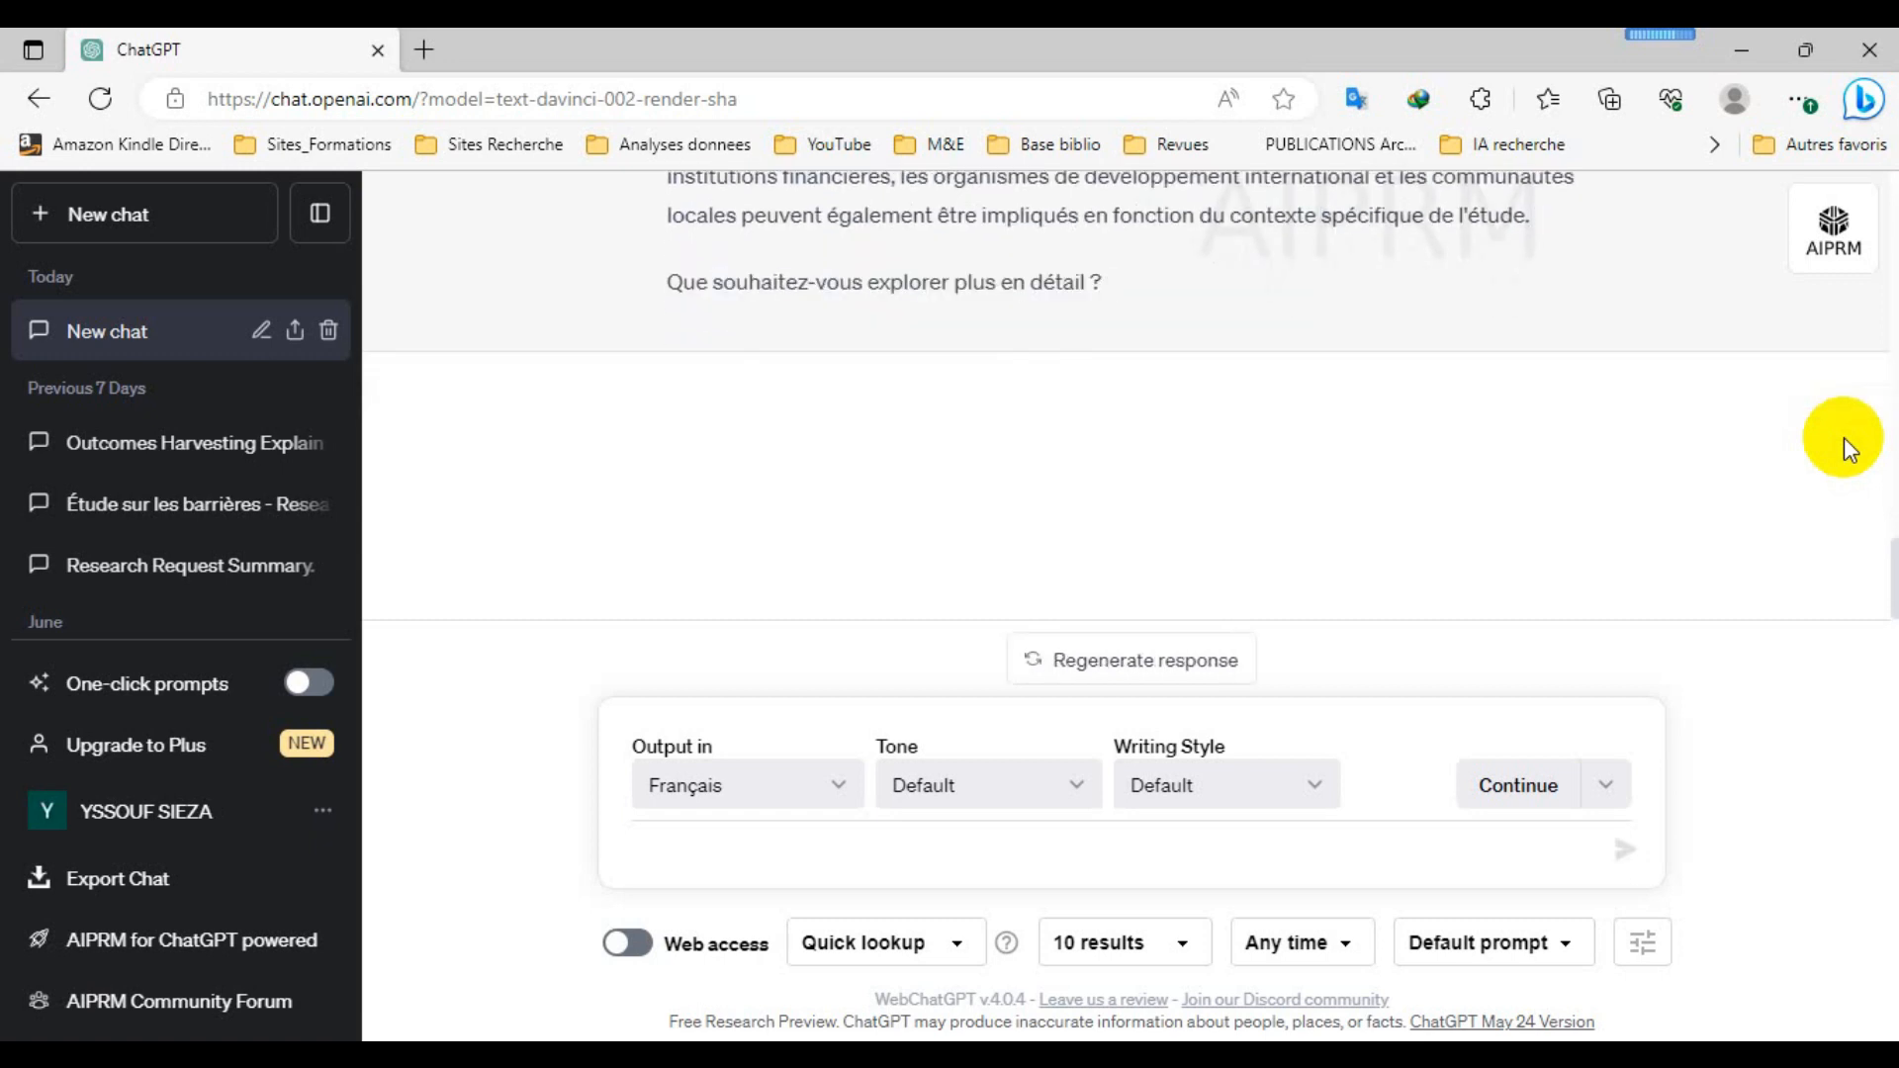
scroll(1713, 325, up, 5)
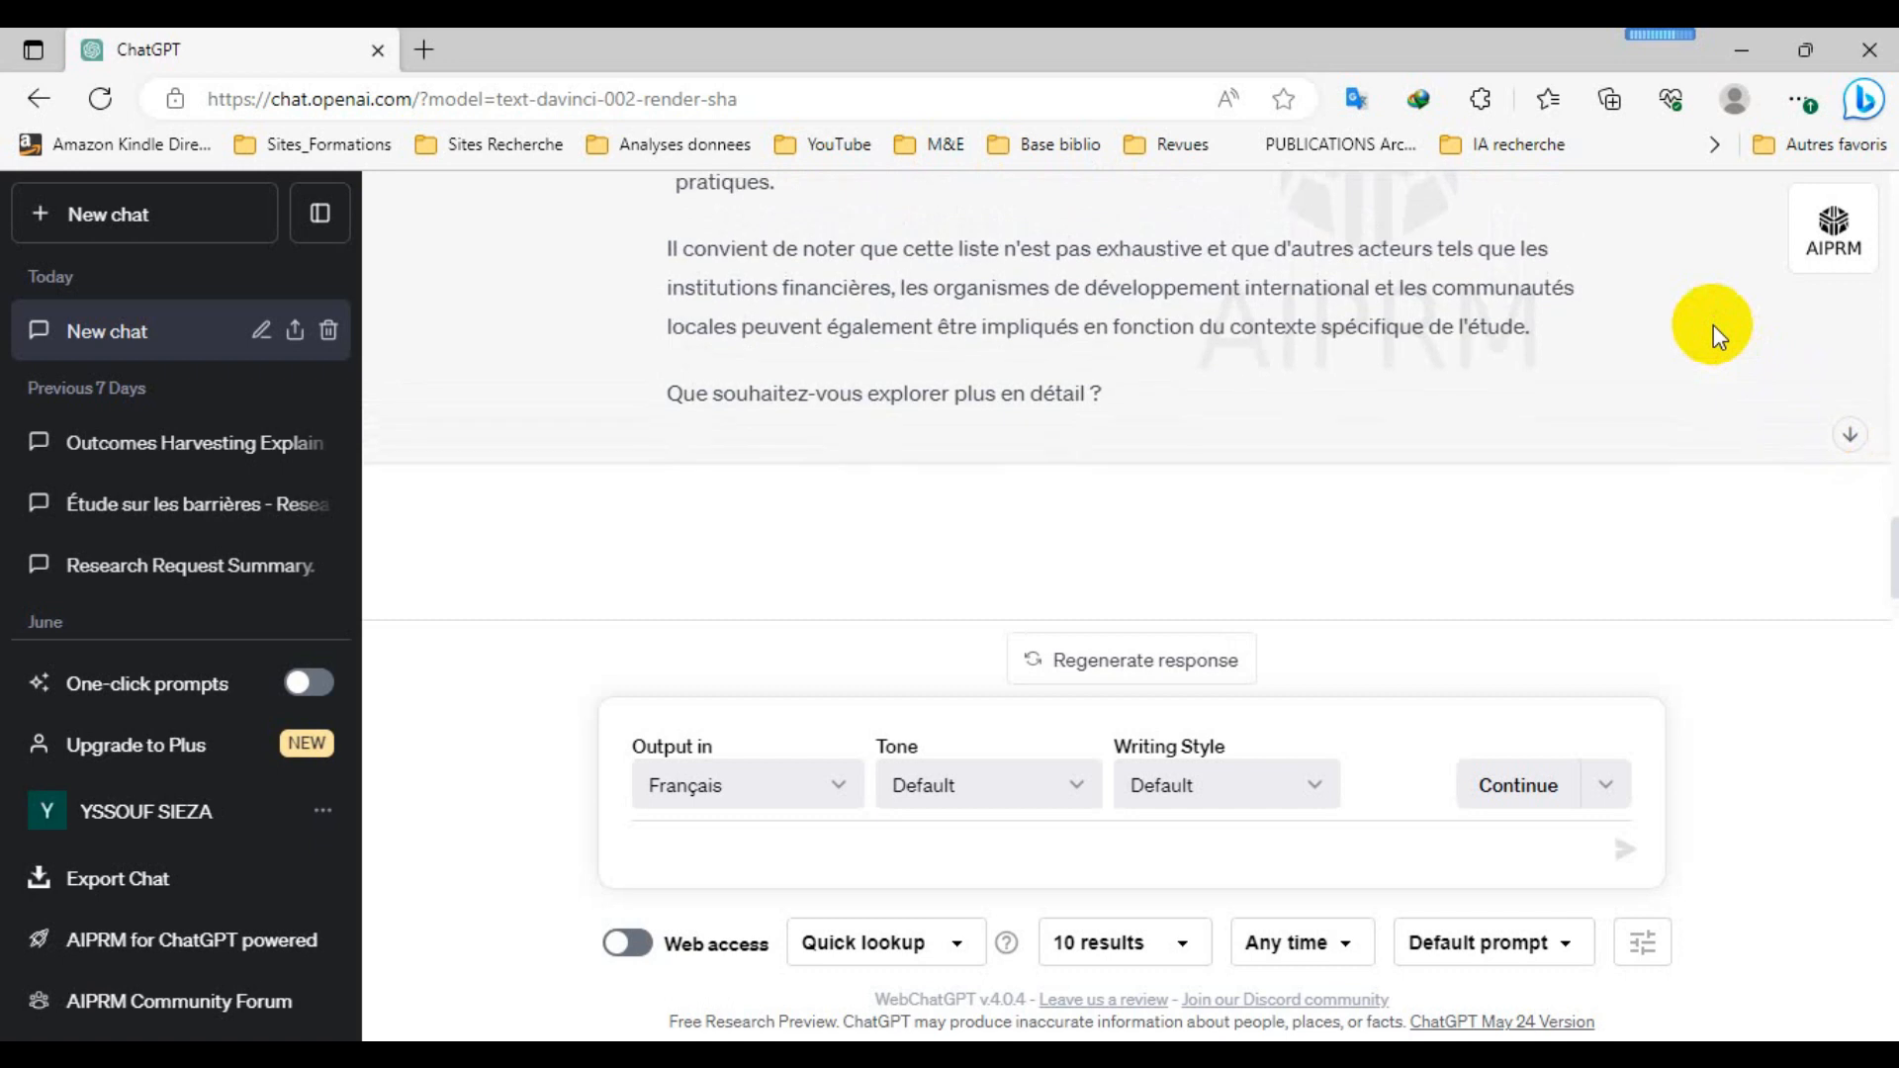
scroll(1713, 325, up, 6)
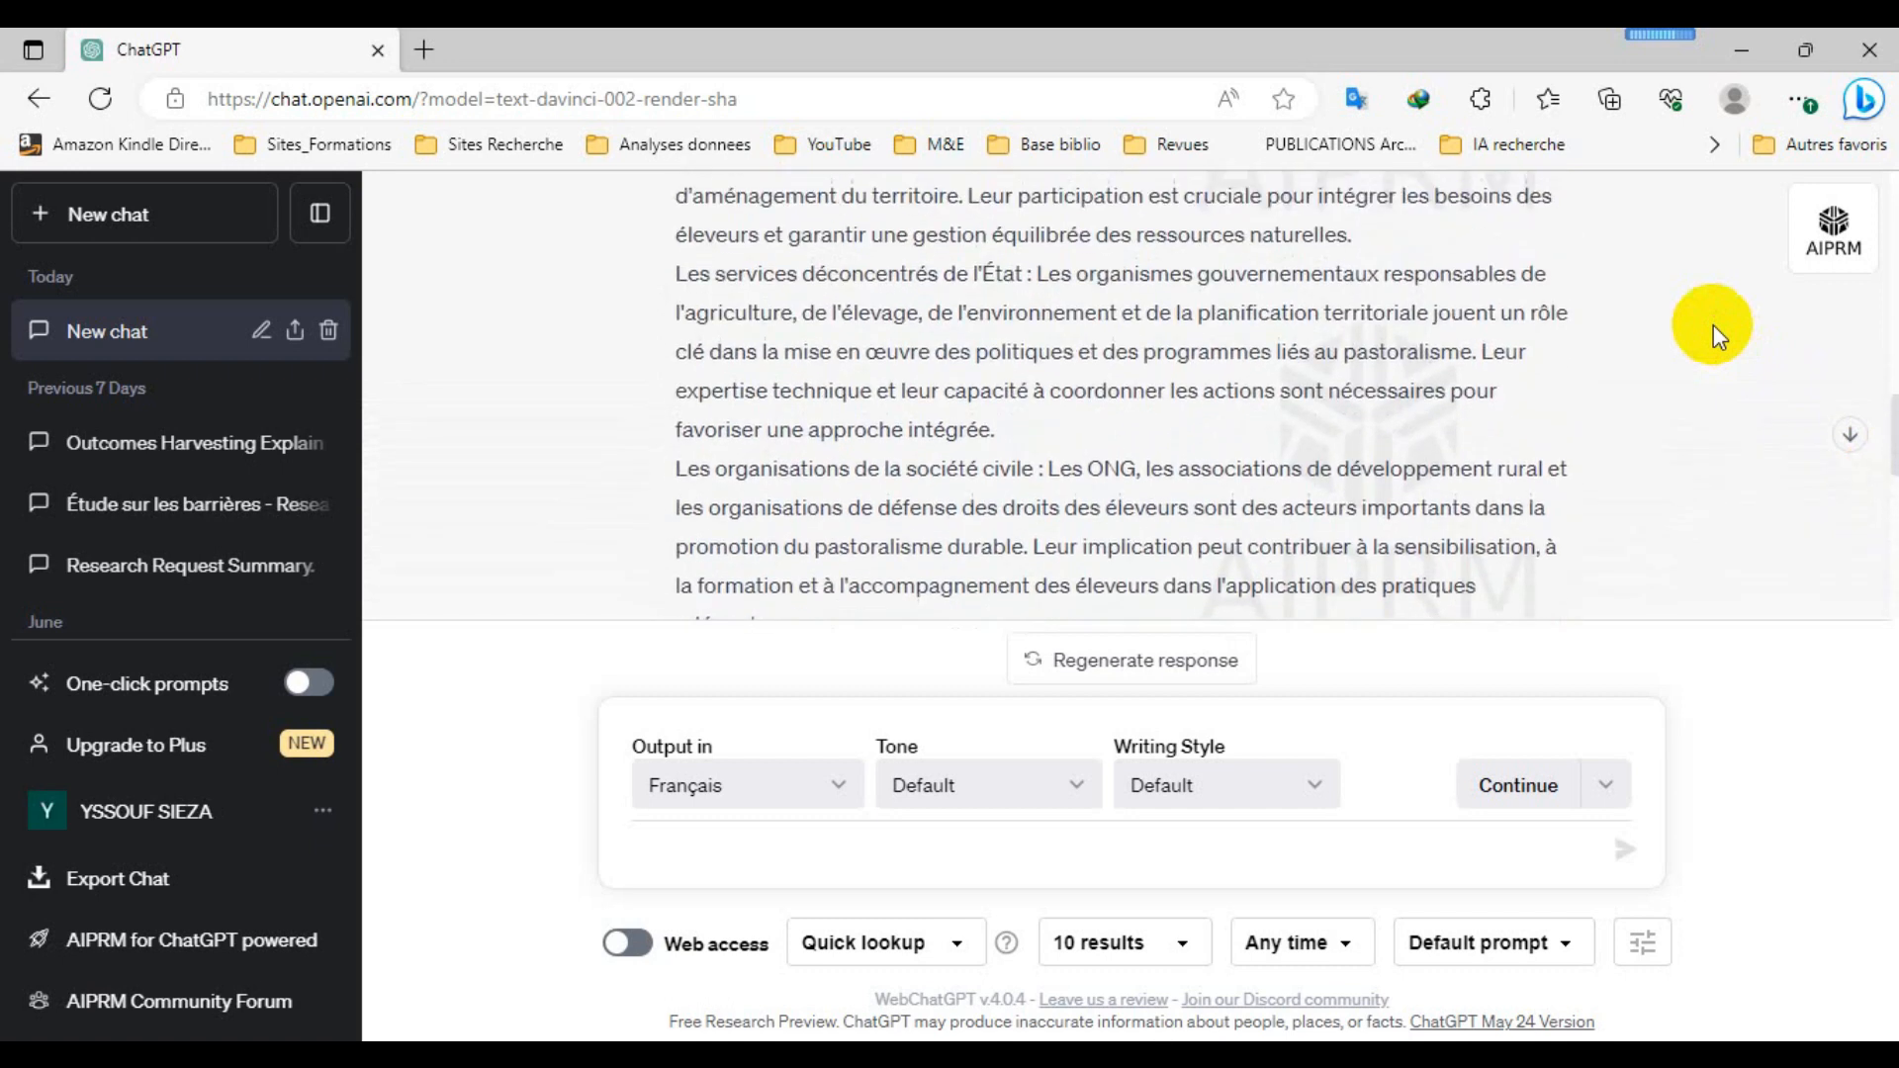
scroll(1713, 324, up, 3)
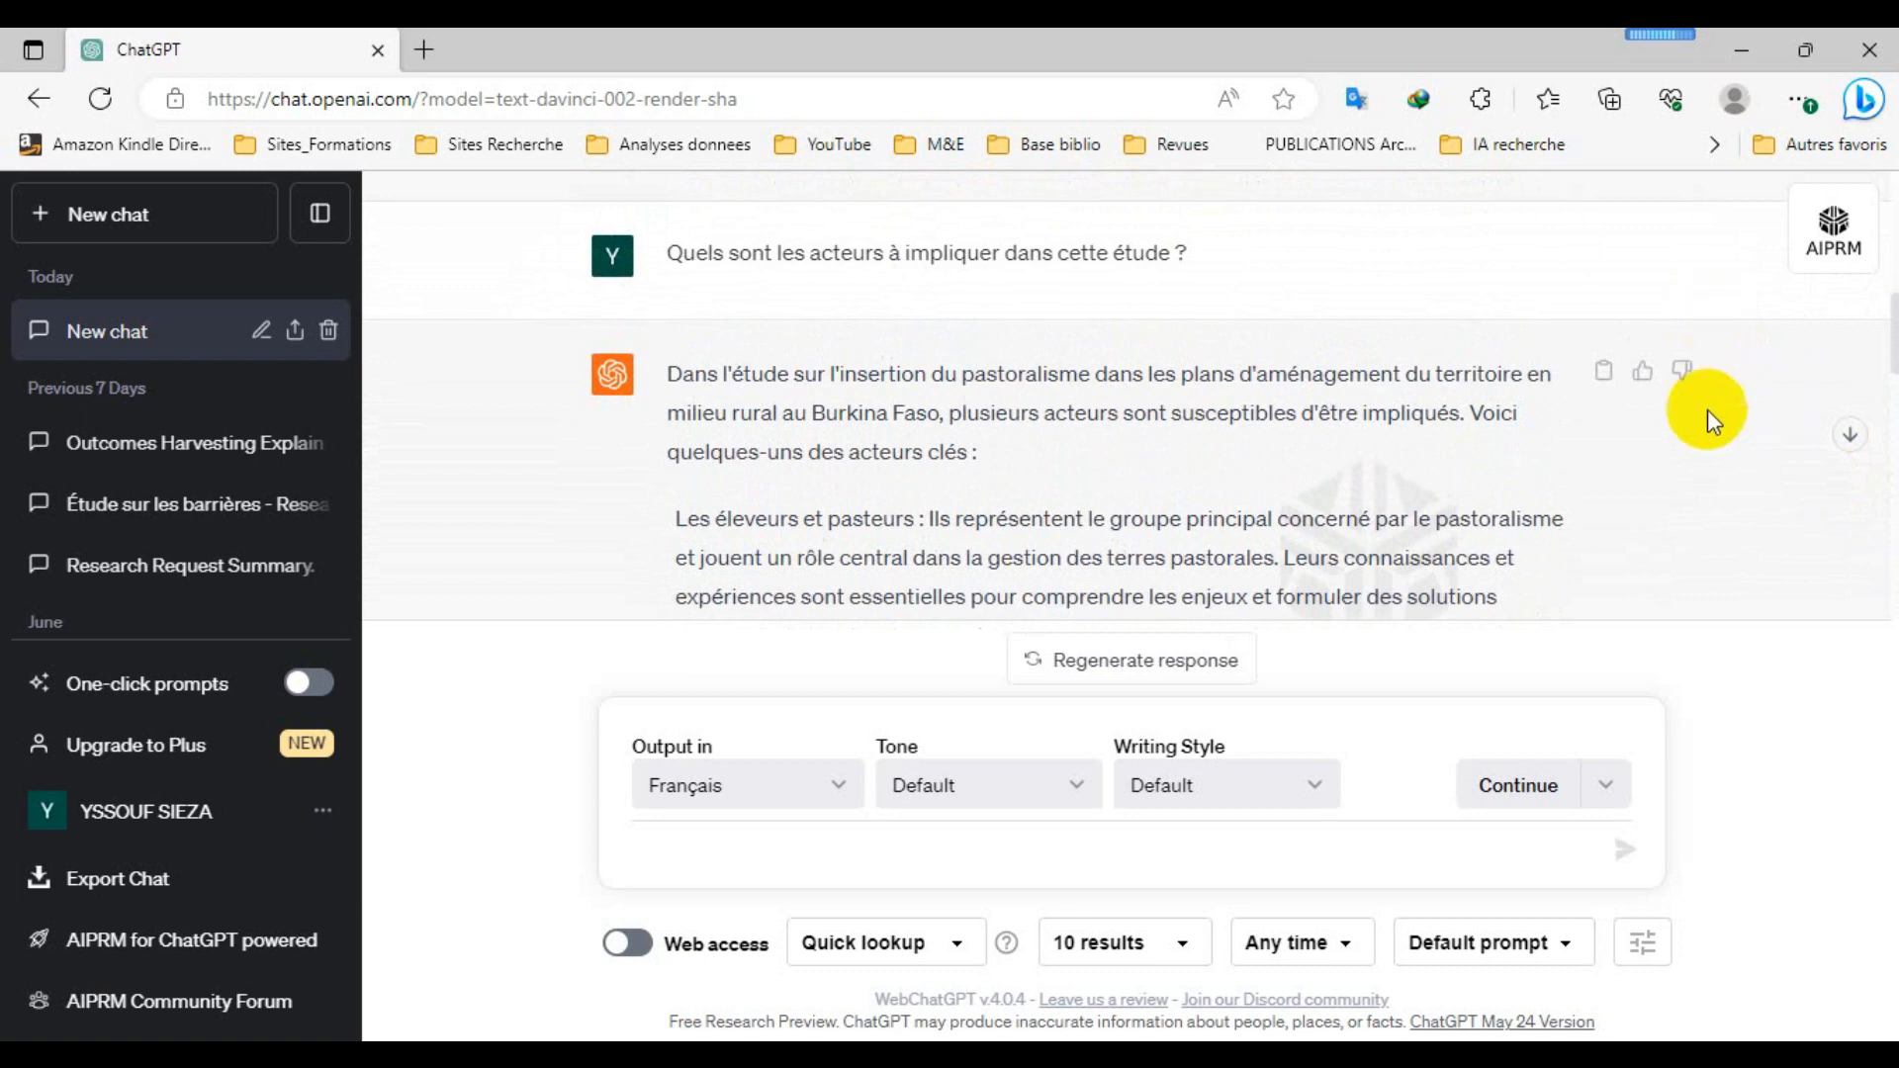
scroll(1697, 501, down, 2)
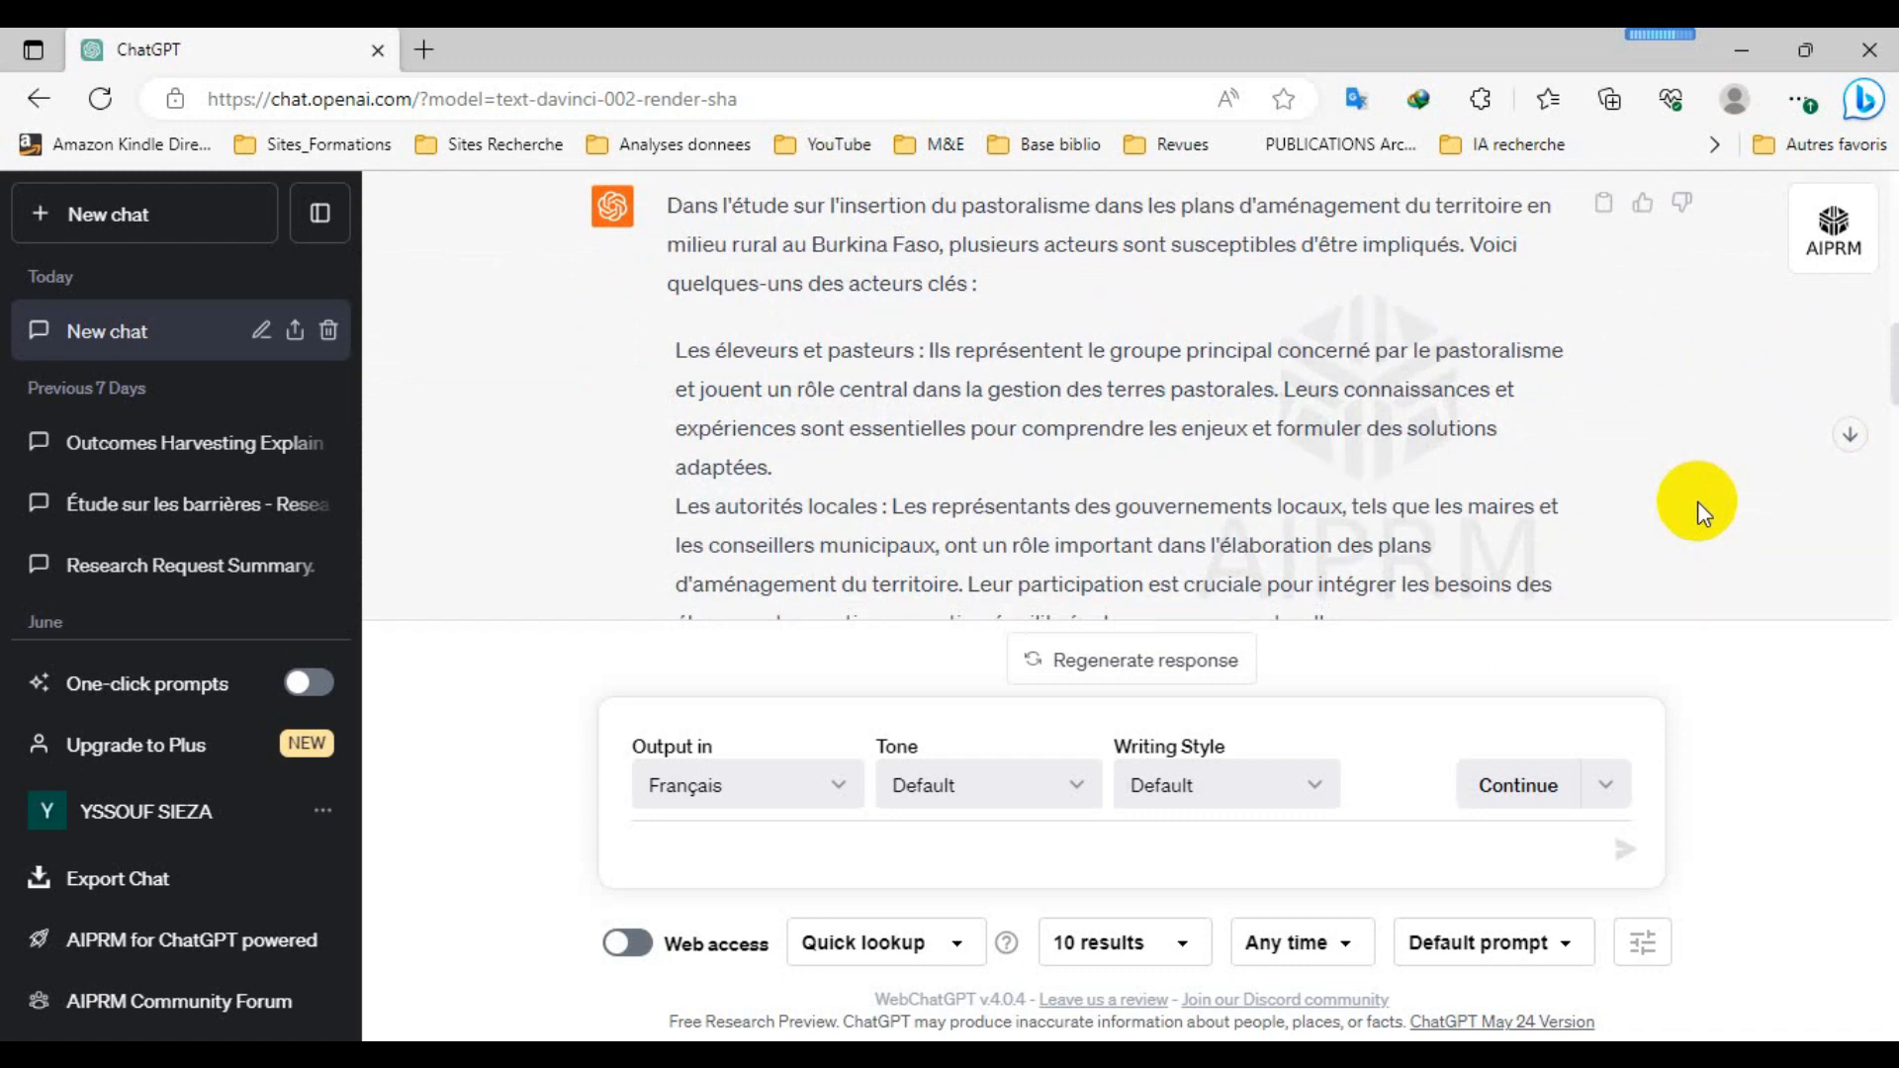
scroll(1697, 501, down, 3)
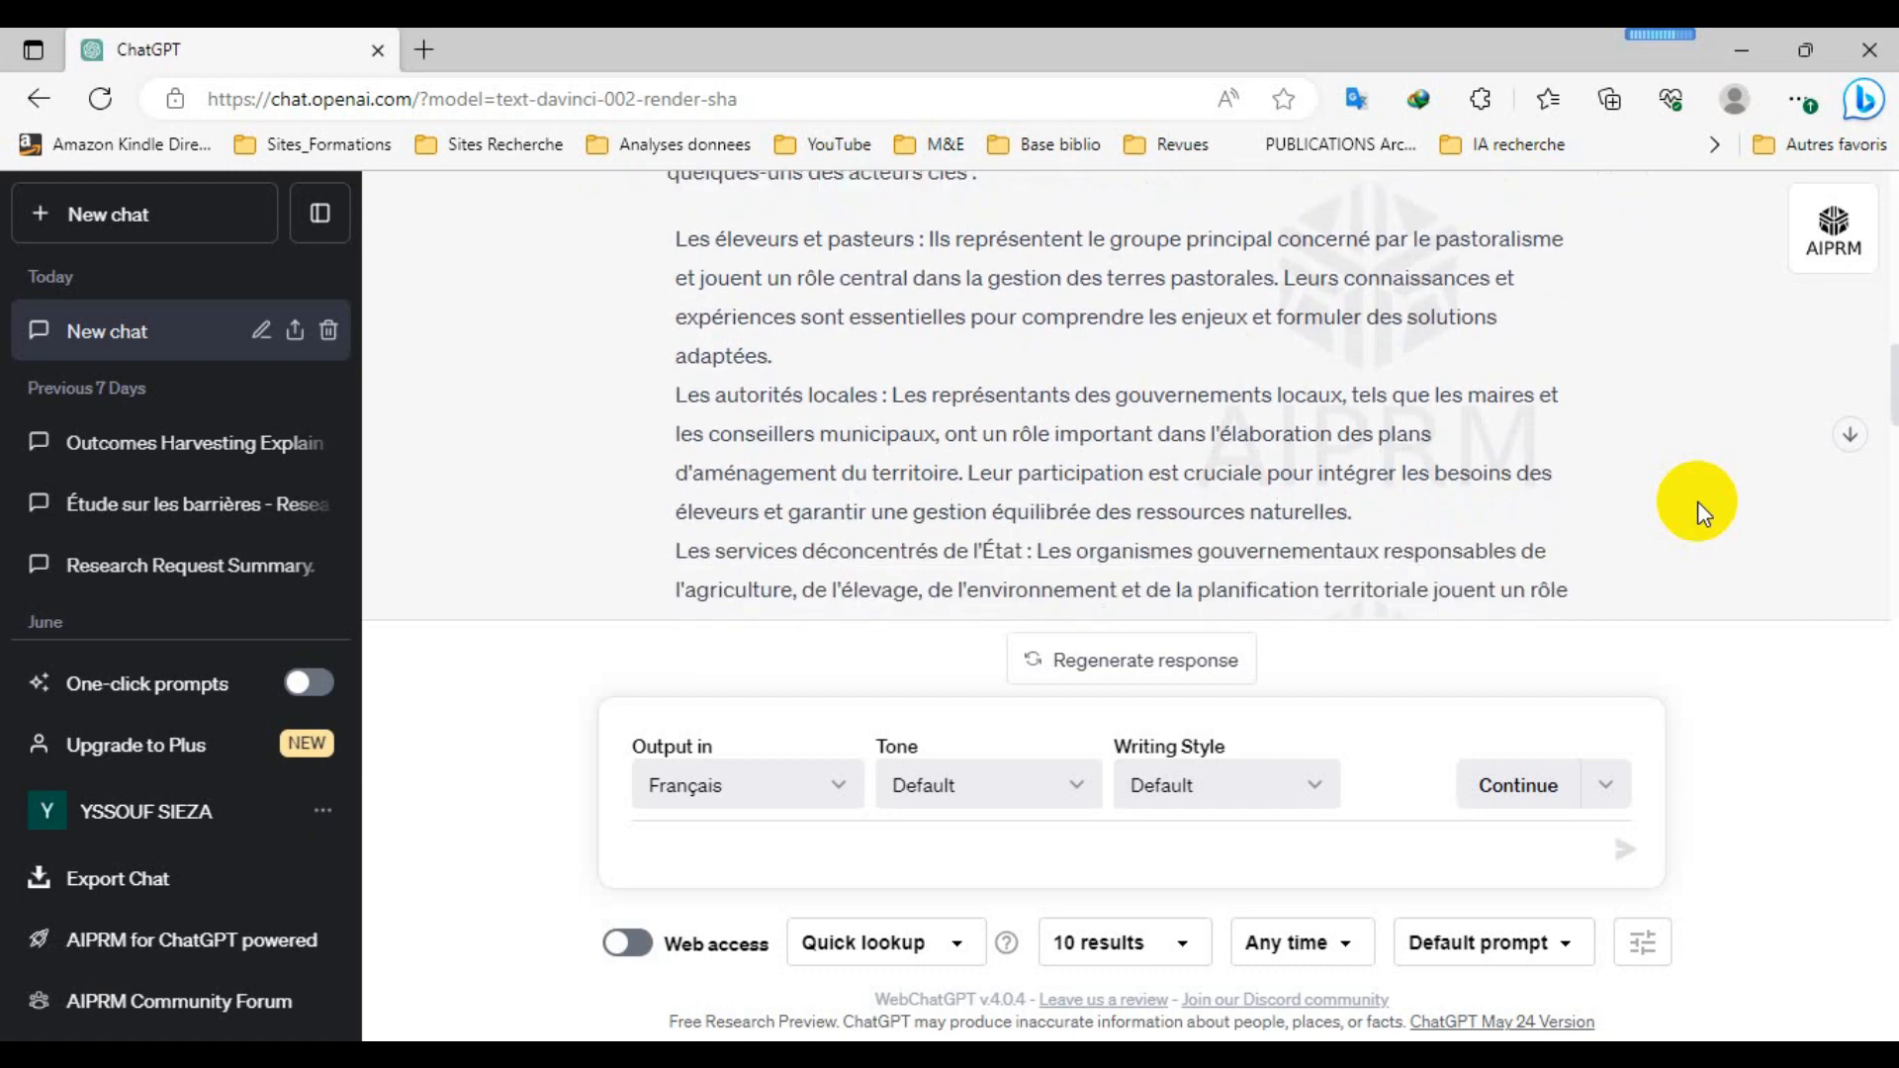
scroll(1697, 502, down, 1)
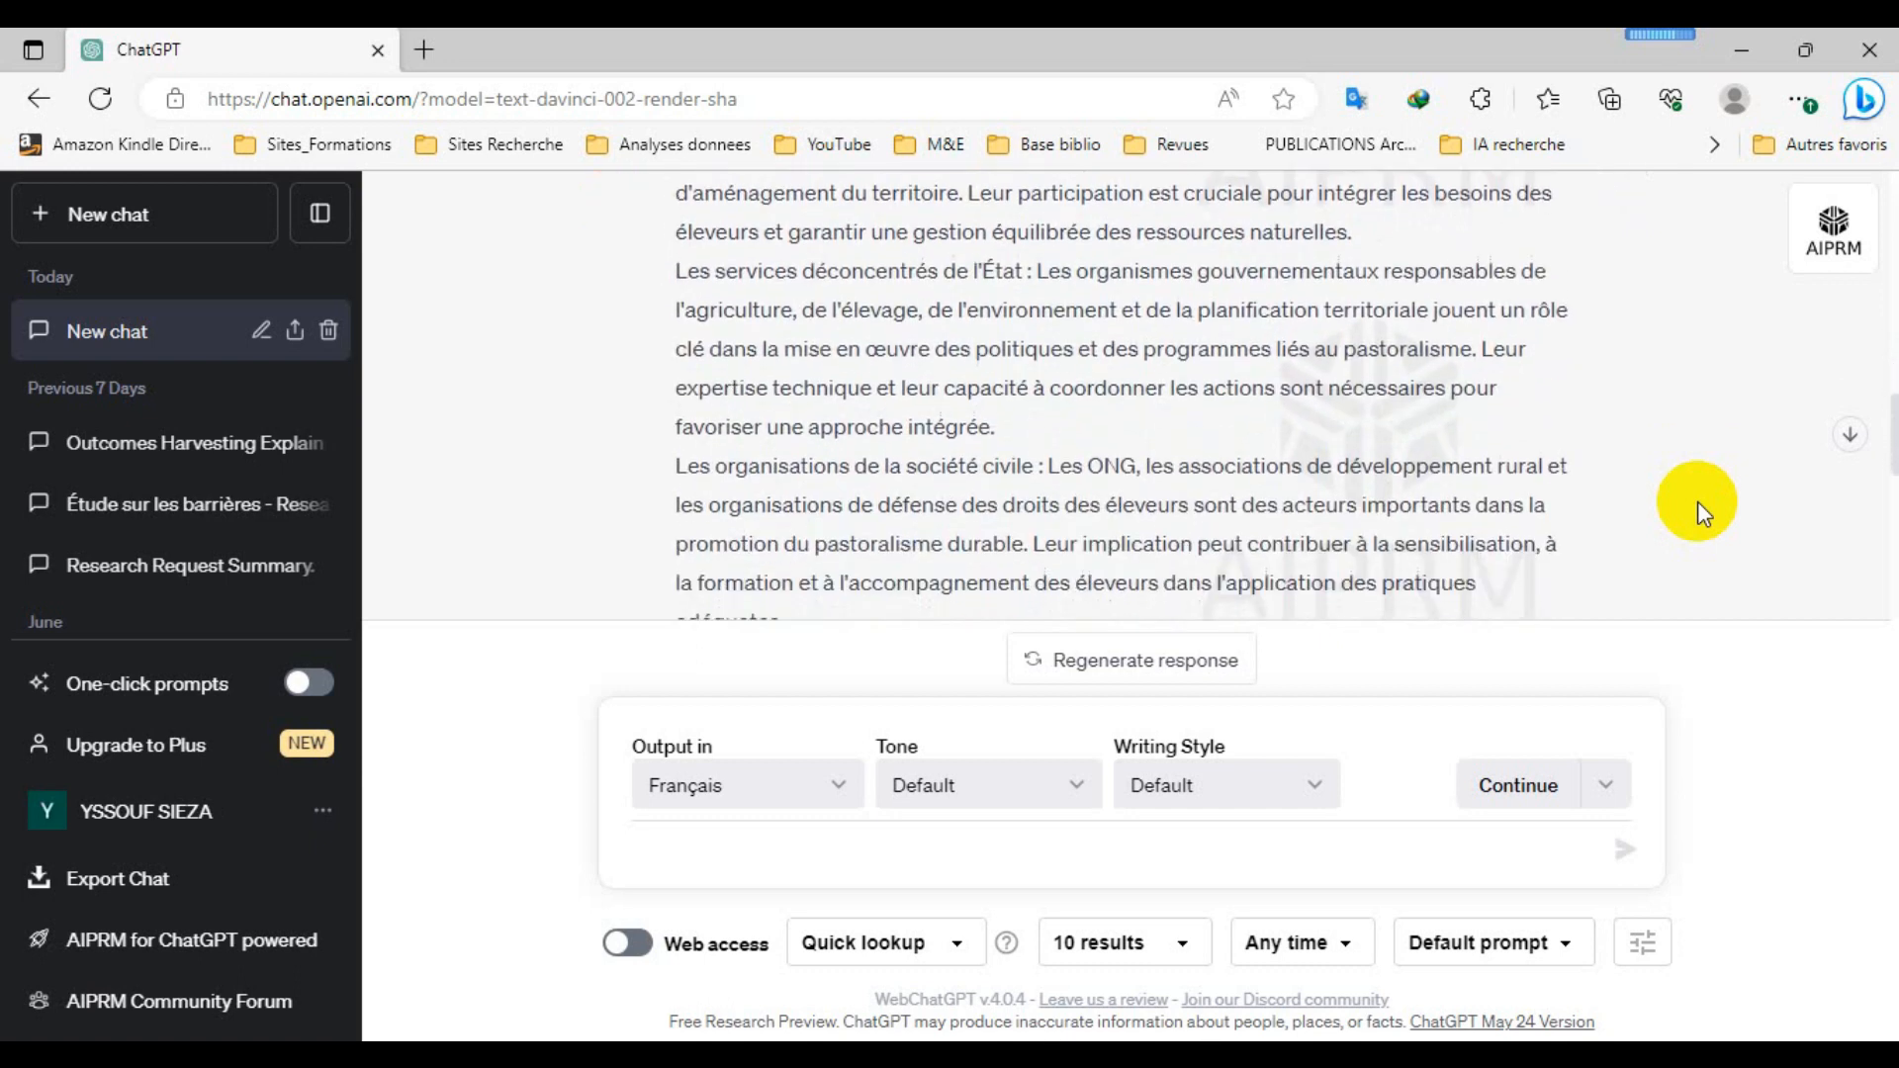
scroll(1696, 502, down, 2)
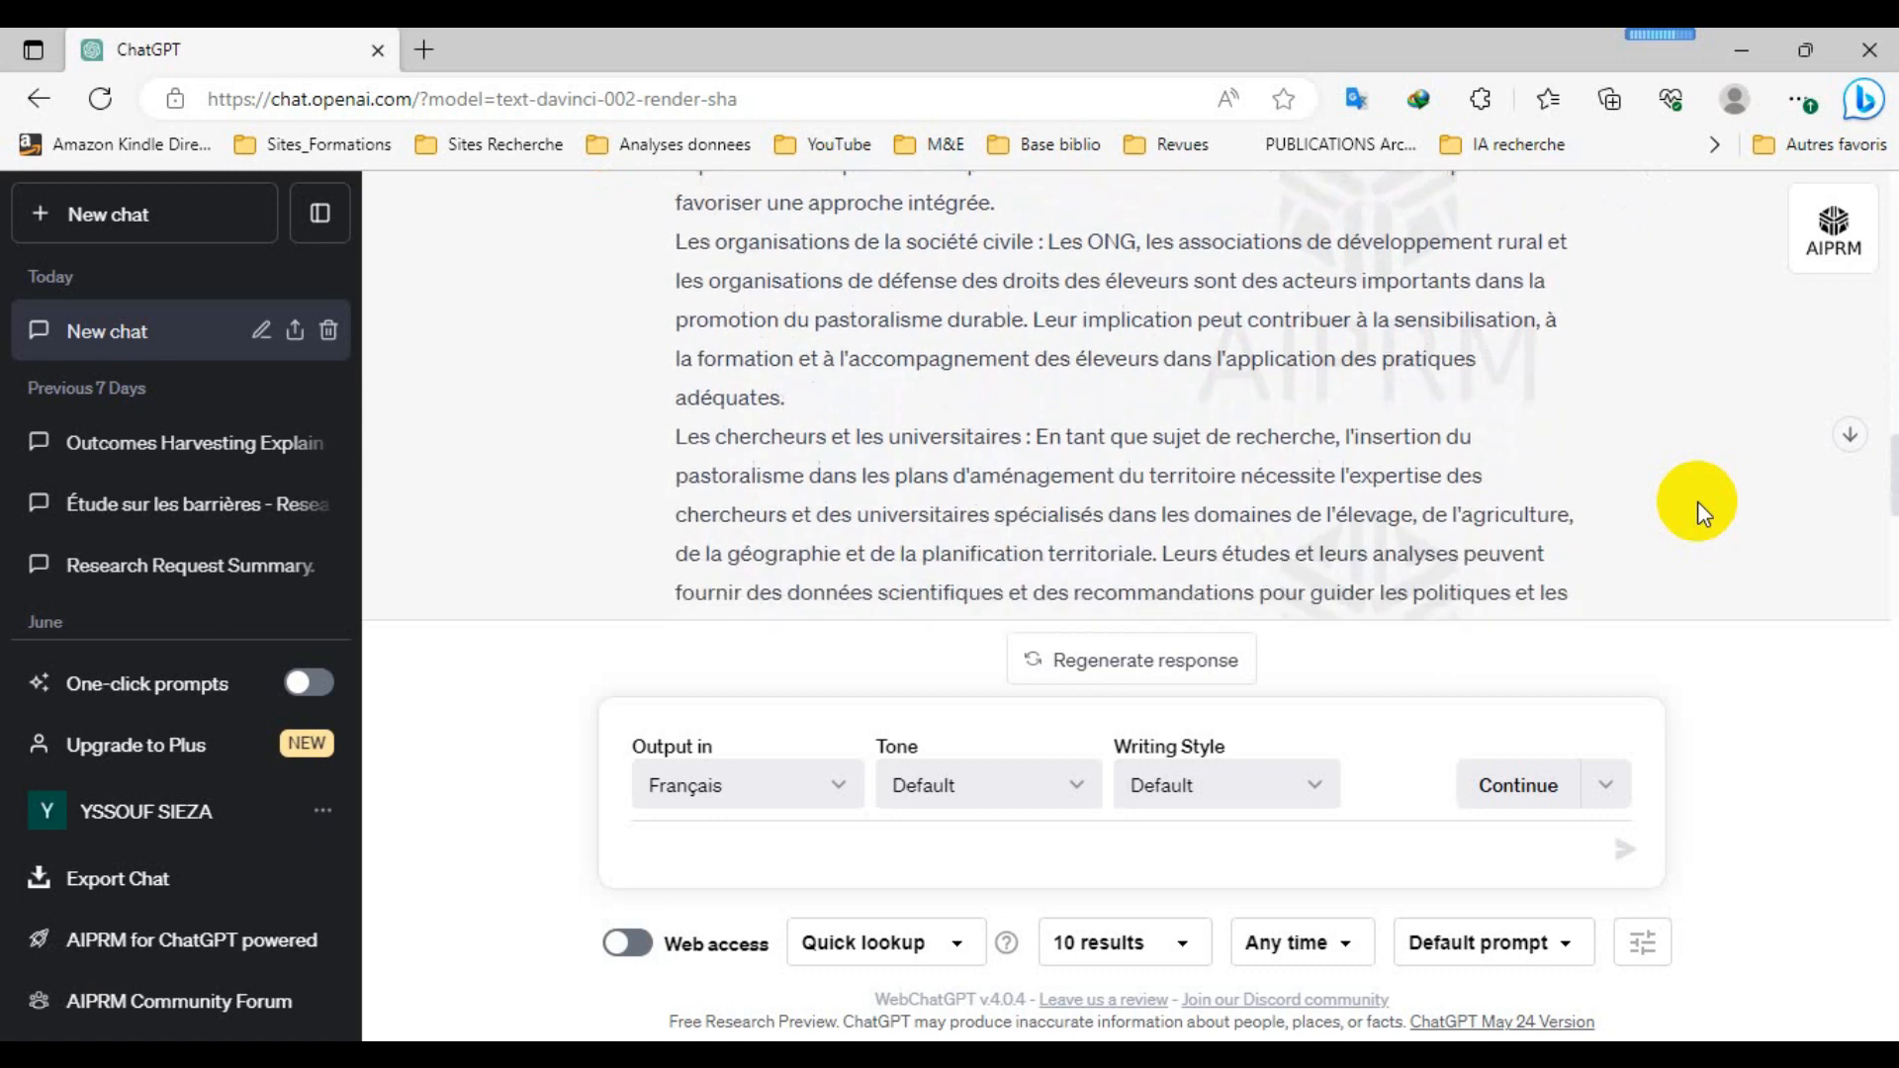
scroll(1697, 501, down, 1)
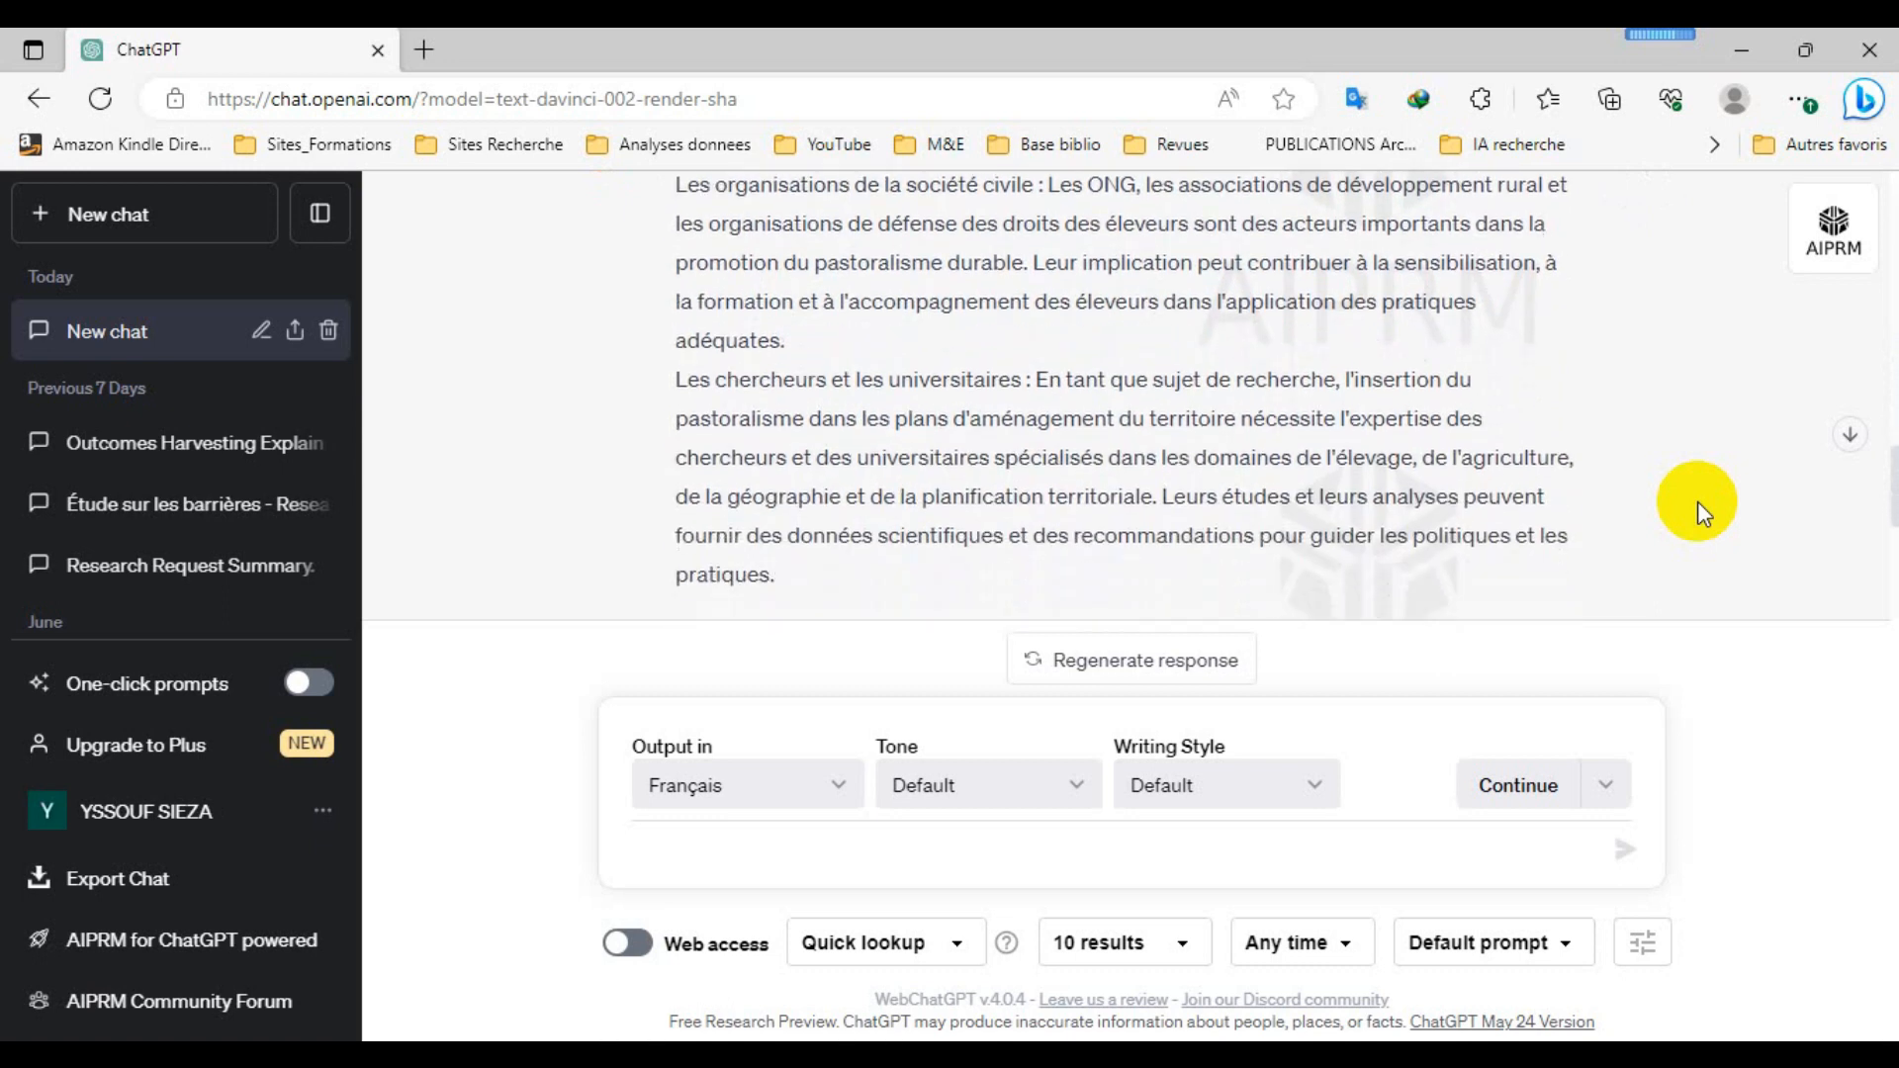
scroll(1697, 501, down, 1)
scroll(1697, 501, down, 1)
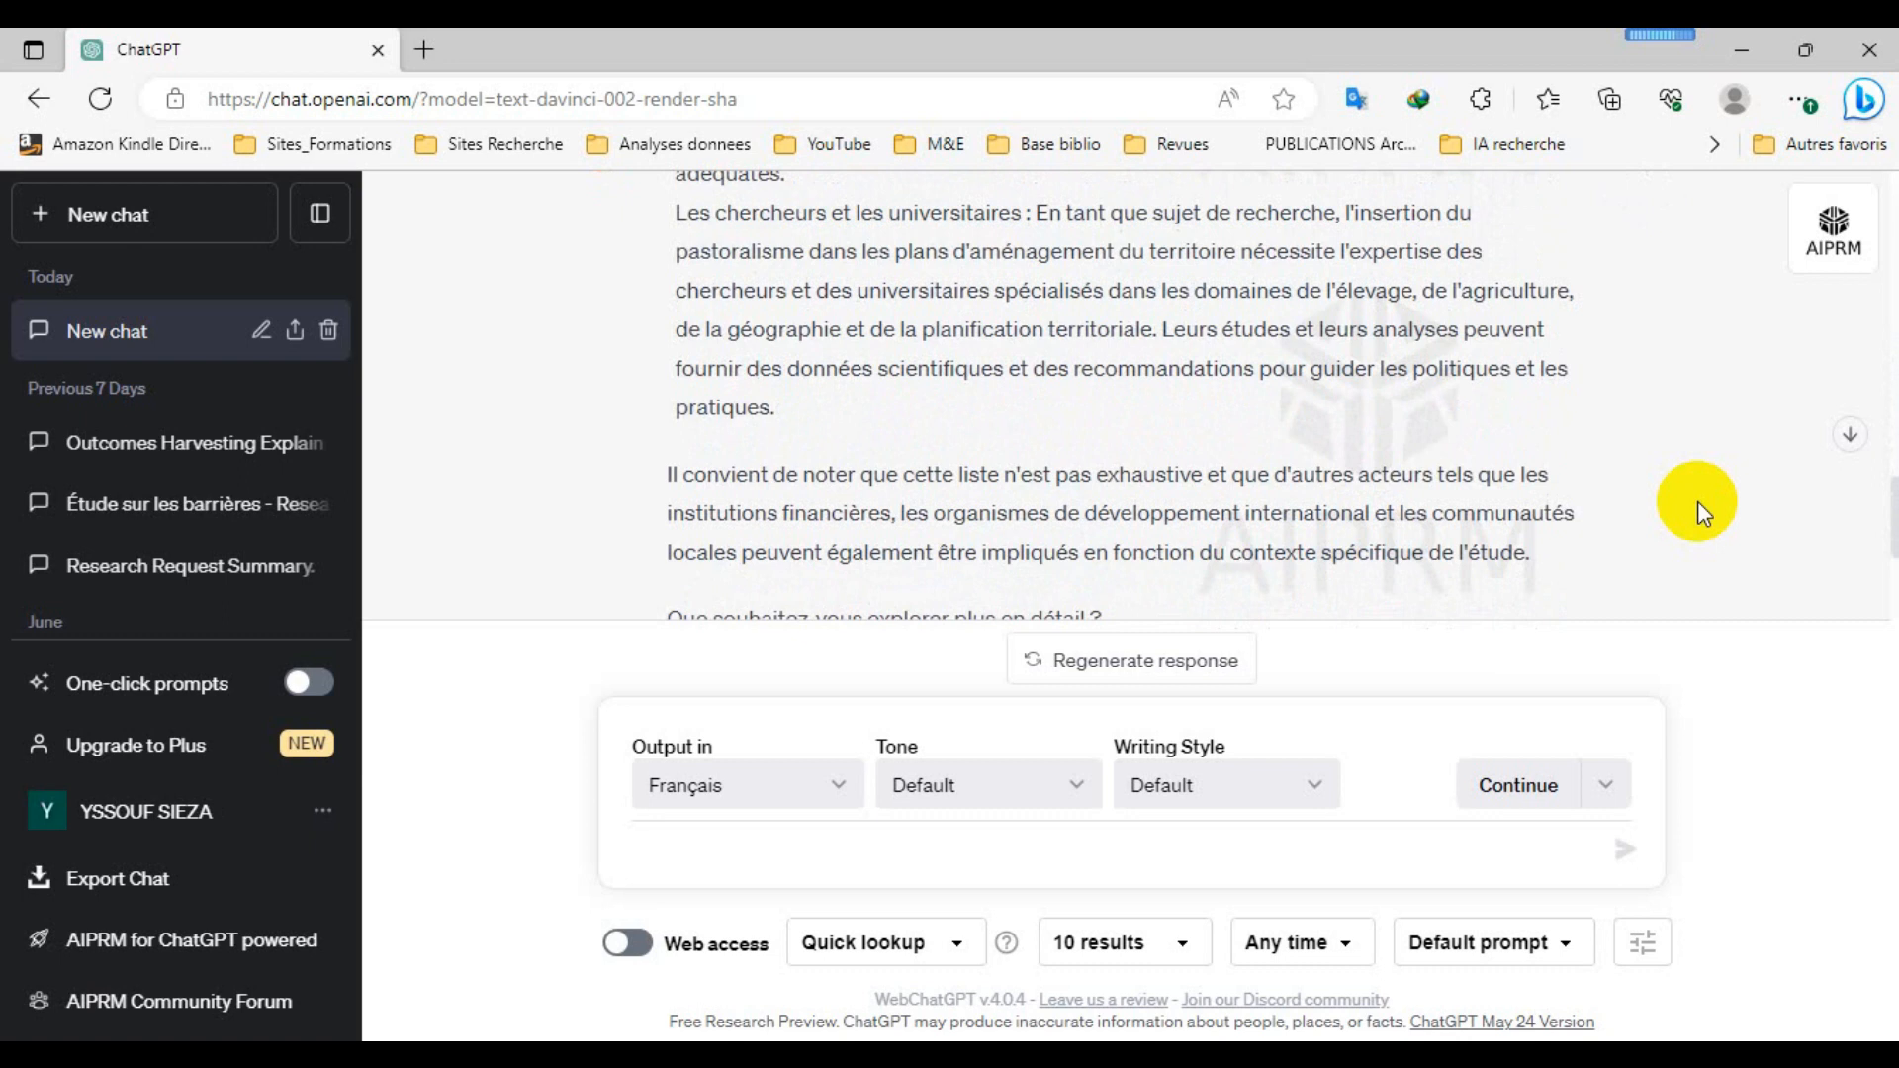
scroll(1697, 501, down, 1)
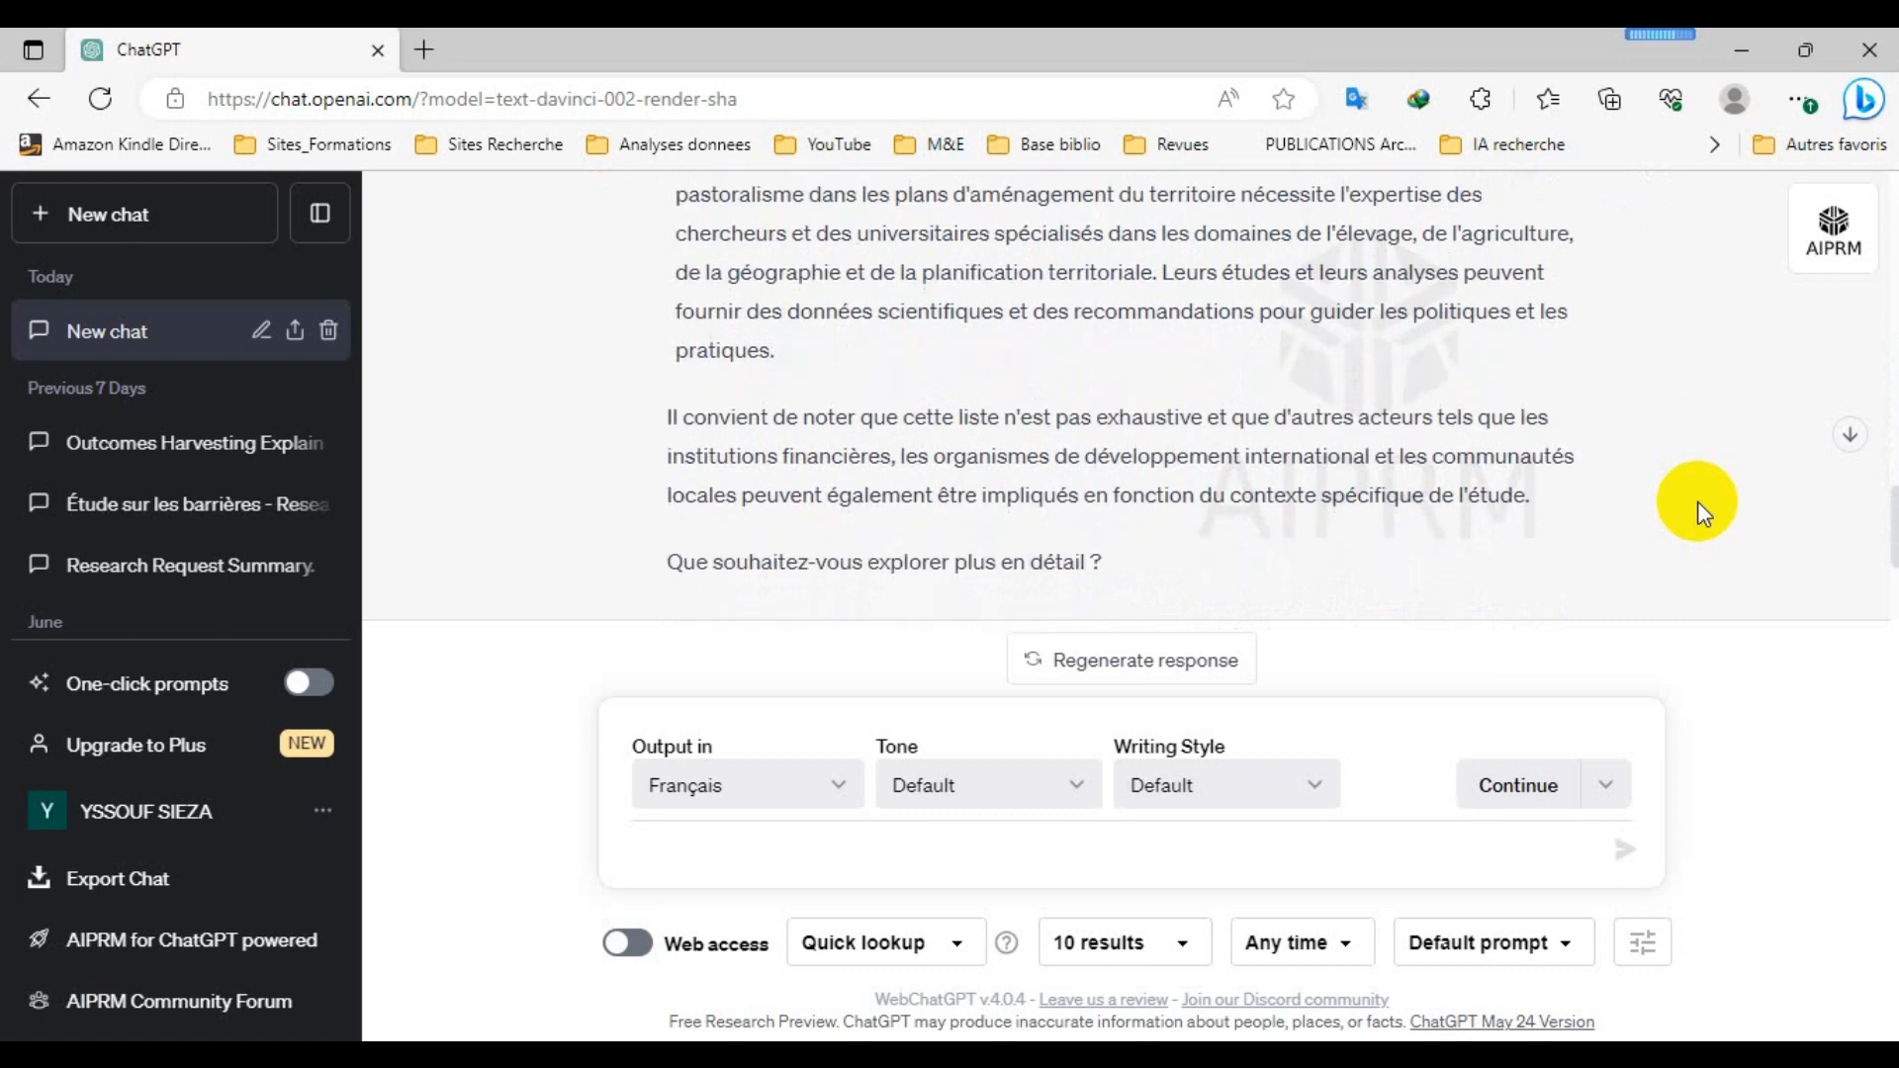
scroll(1696, 501, down, 3)
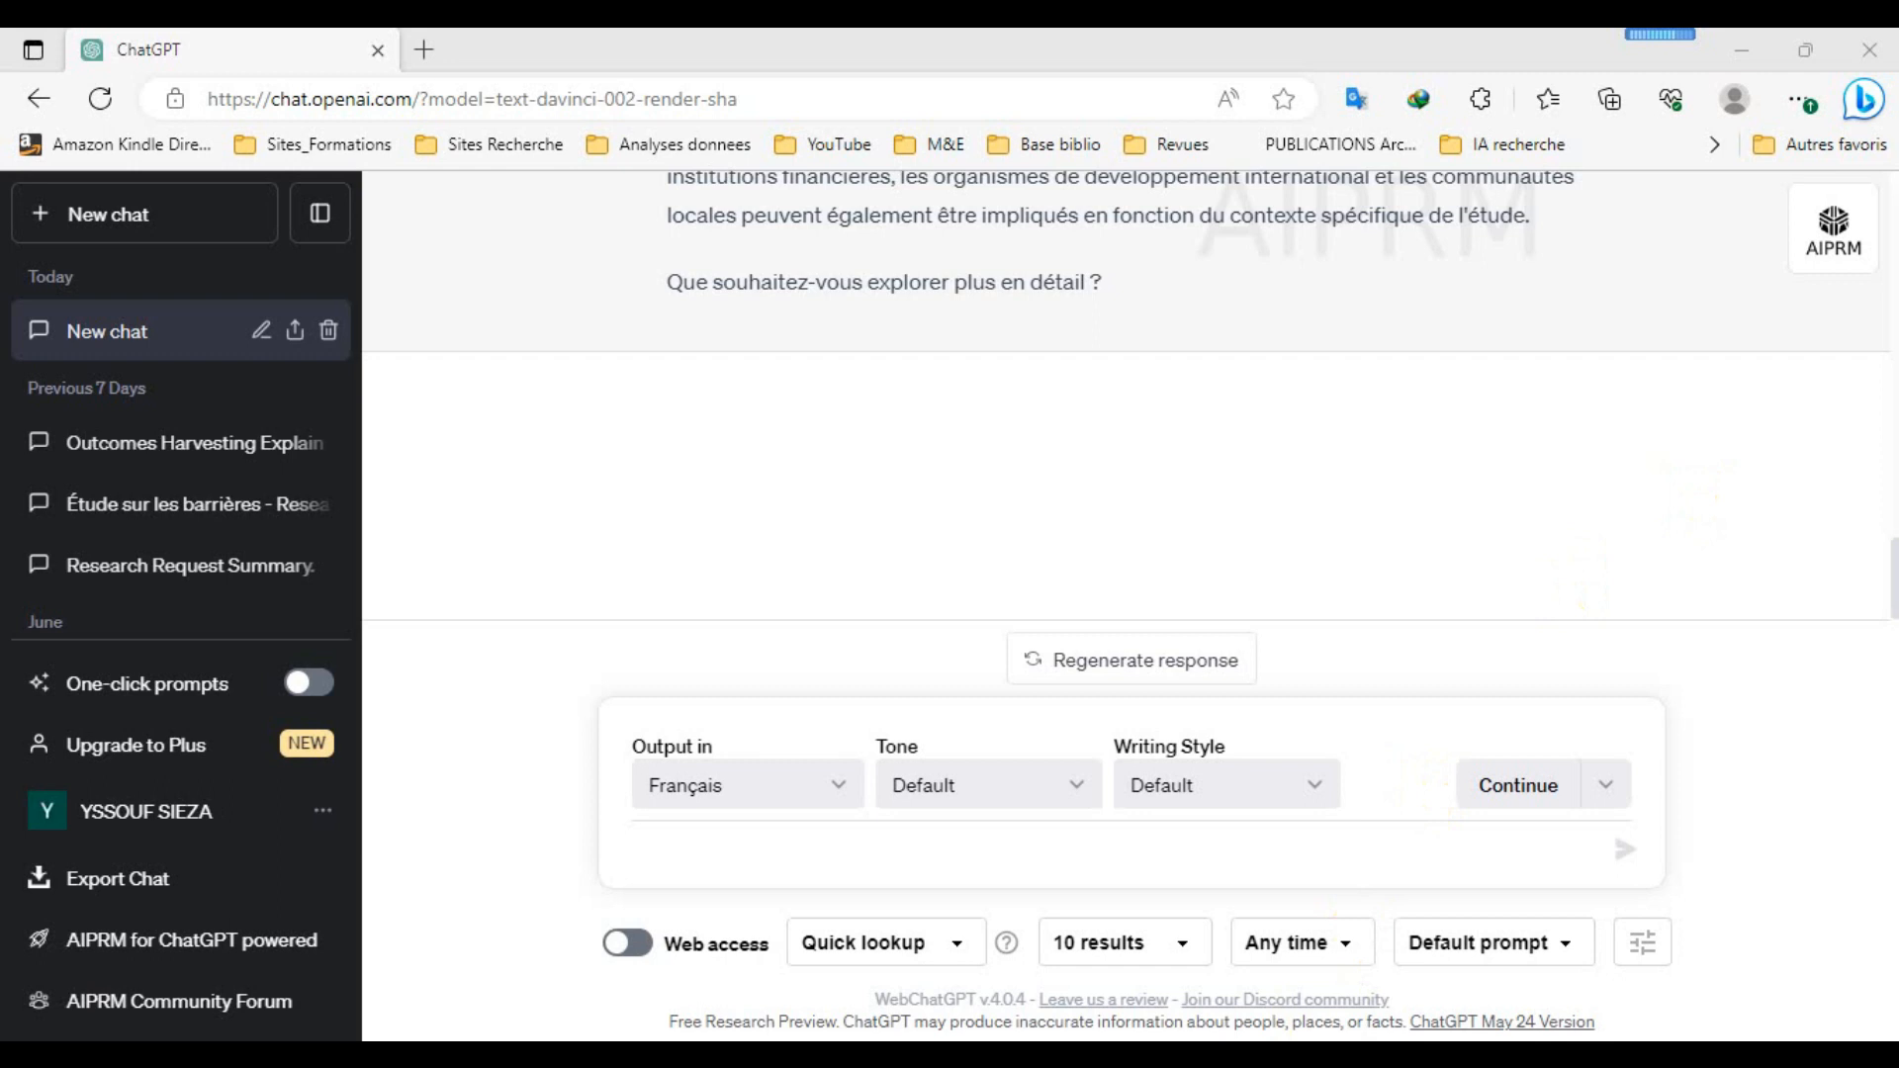
In Word, copy the second question, "Pouvez-vous proposer des outils détaillés de collecte de données pour chacun des groupes d'acteurs ?", and return to ChatGPT.
mouse_move(650, 1056)
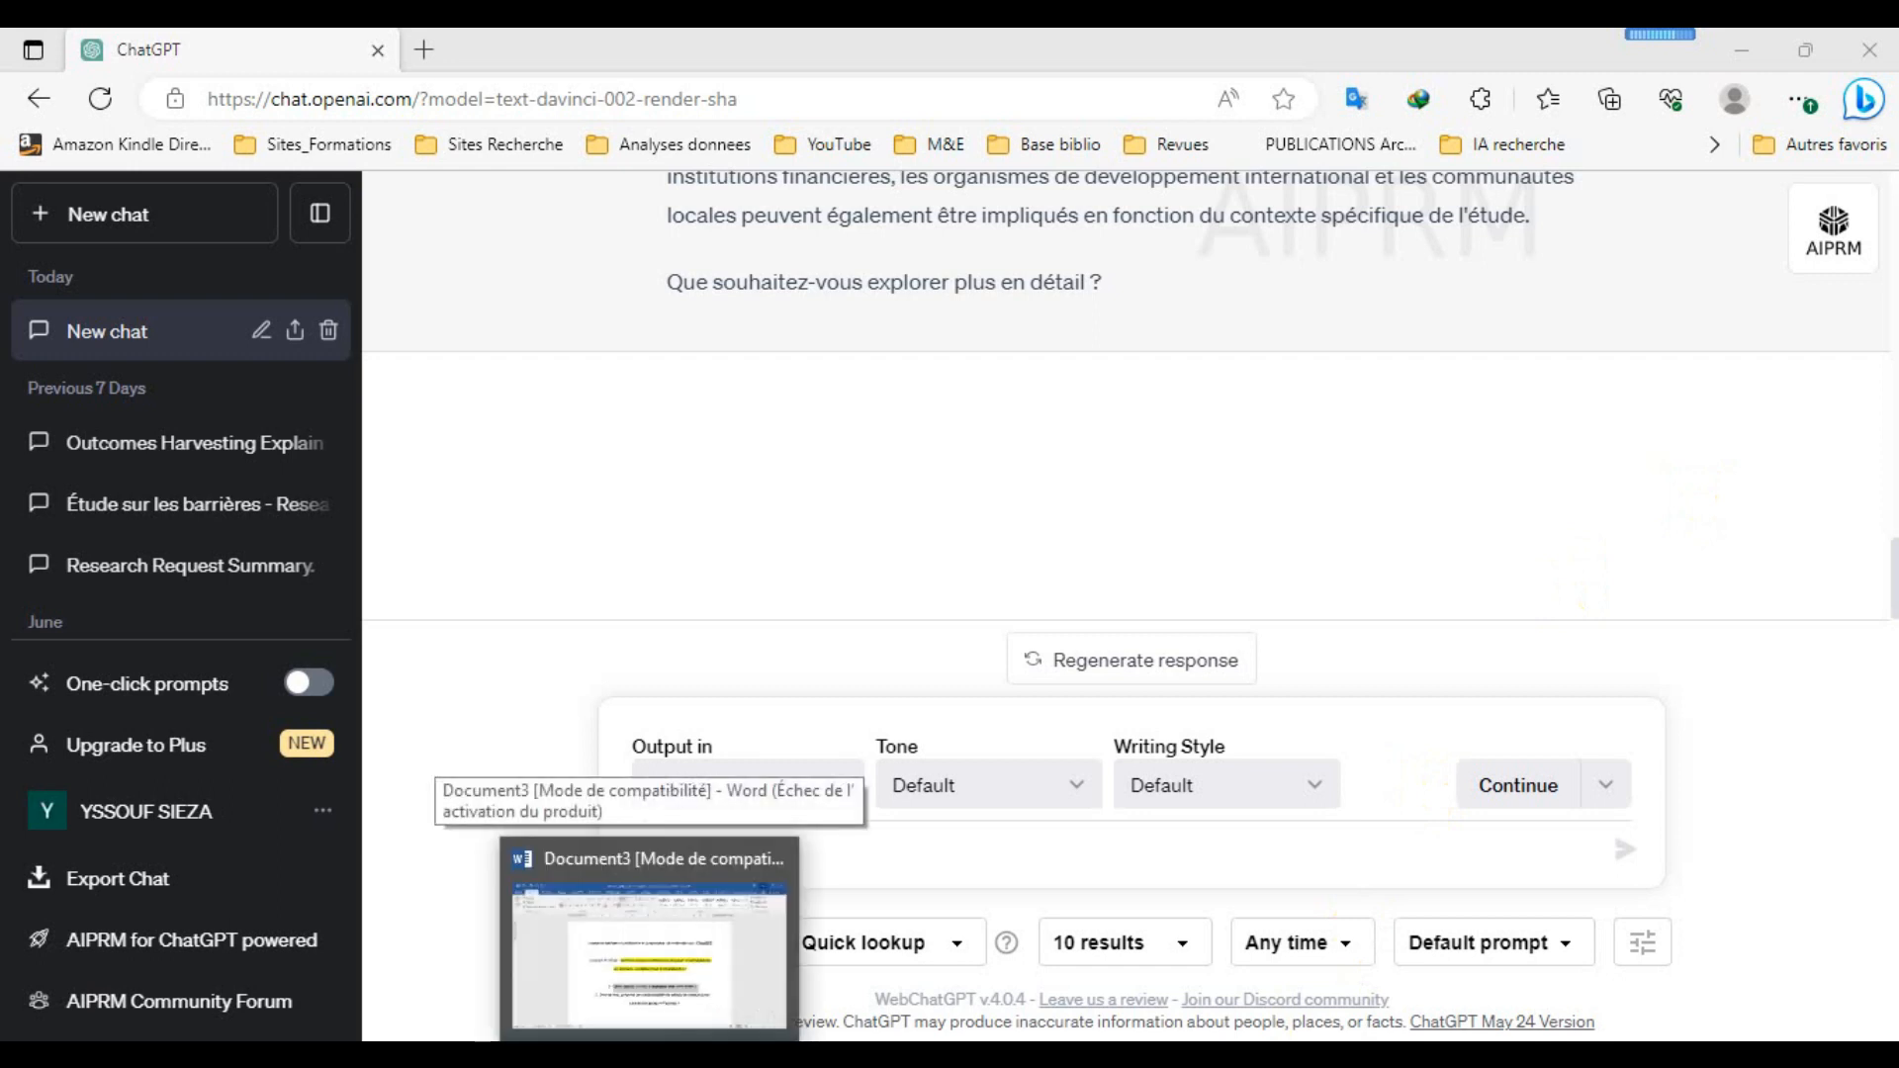
click(649, 949)
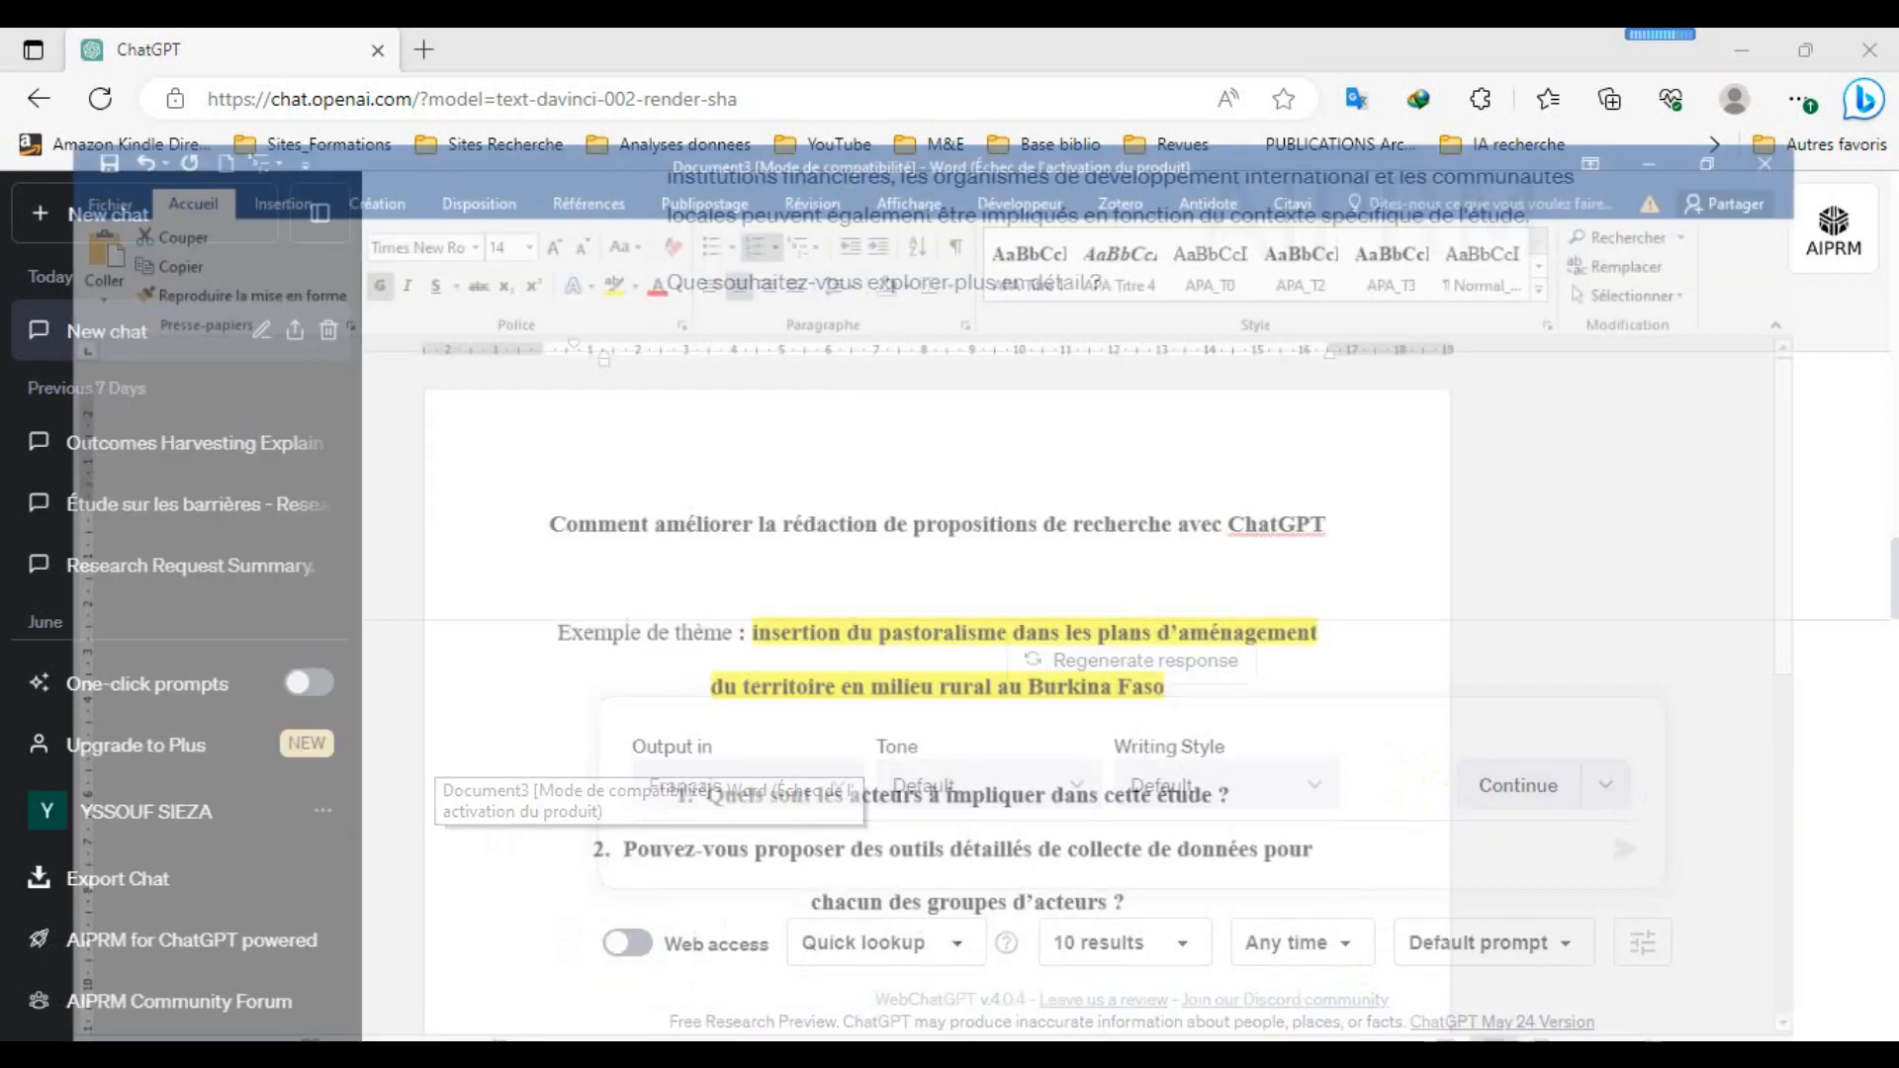
drag(613, 806, 1165, 859)
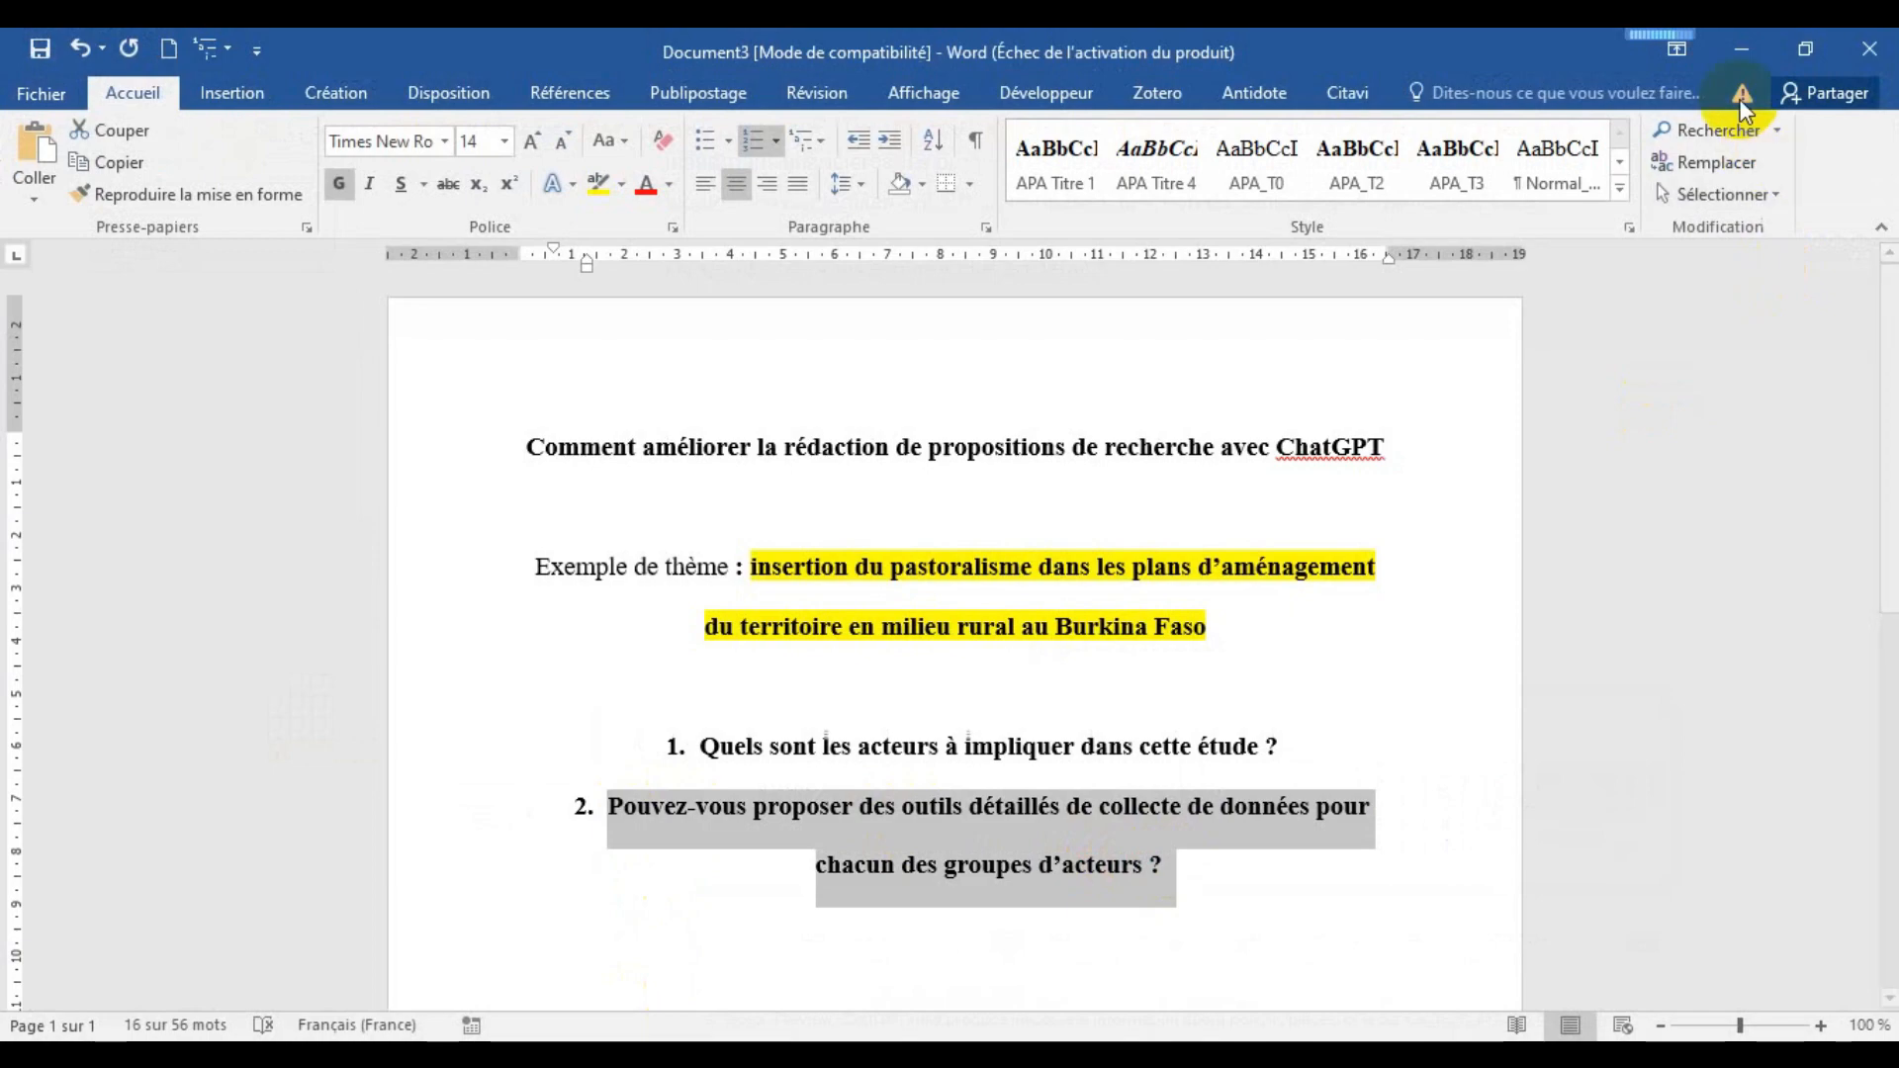
click(1742, 50)
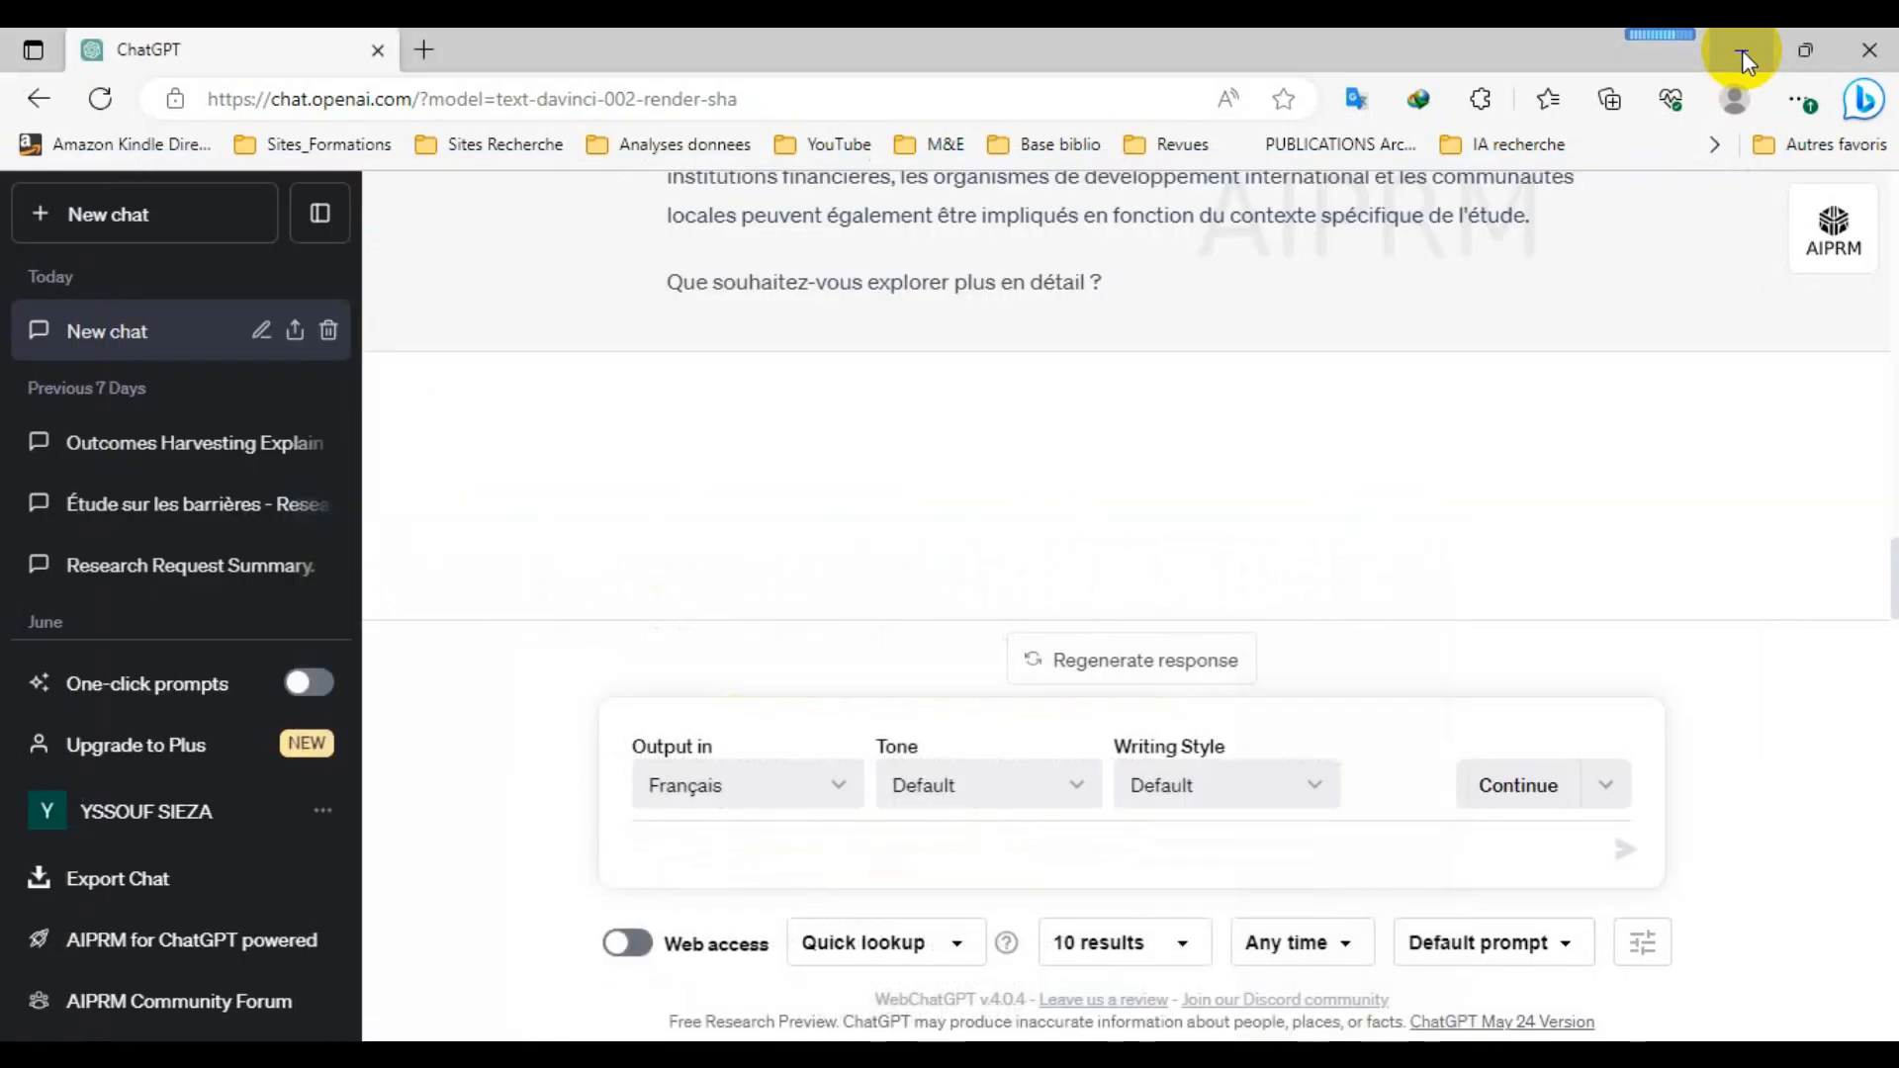
Paste the question about detailed data collection tools for each group of actors, remove its leading number and send it.
click(798, 848)
text(2. Pouvez-vous proposer des outils détaillés de collecte de données pour chacun des groupes d'acteurs ?)
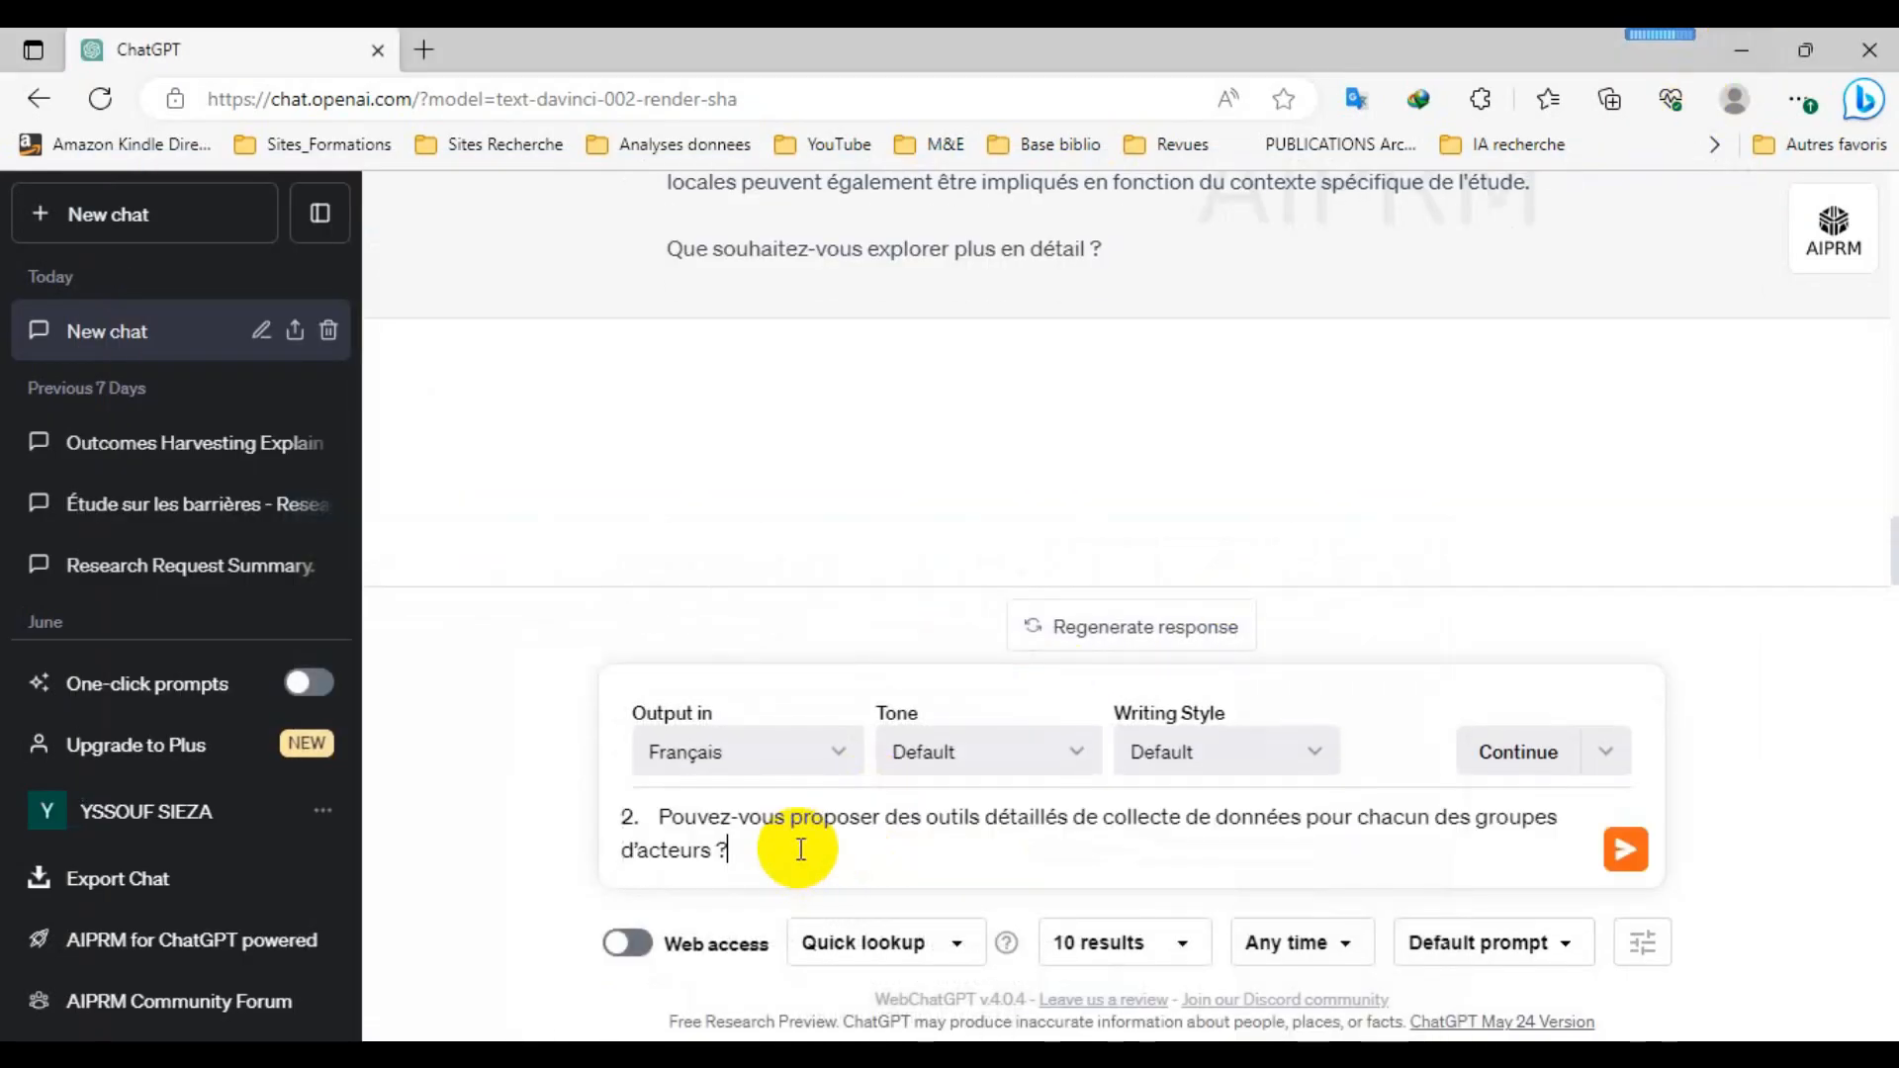
key(BackSpace)
key(BackSpace)
key(BackSpace)
key(Return)
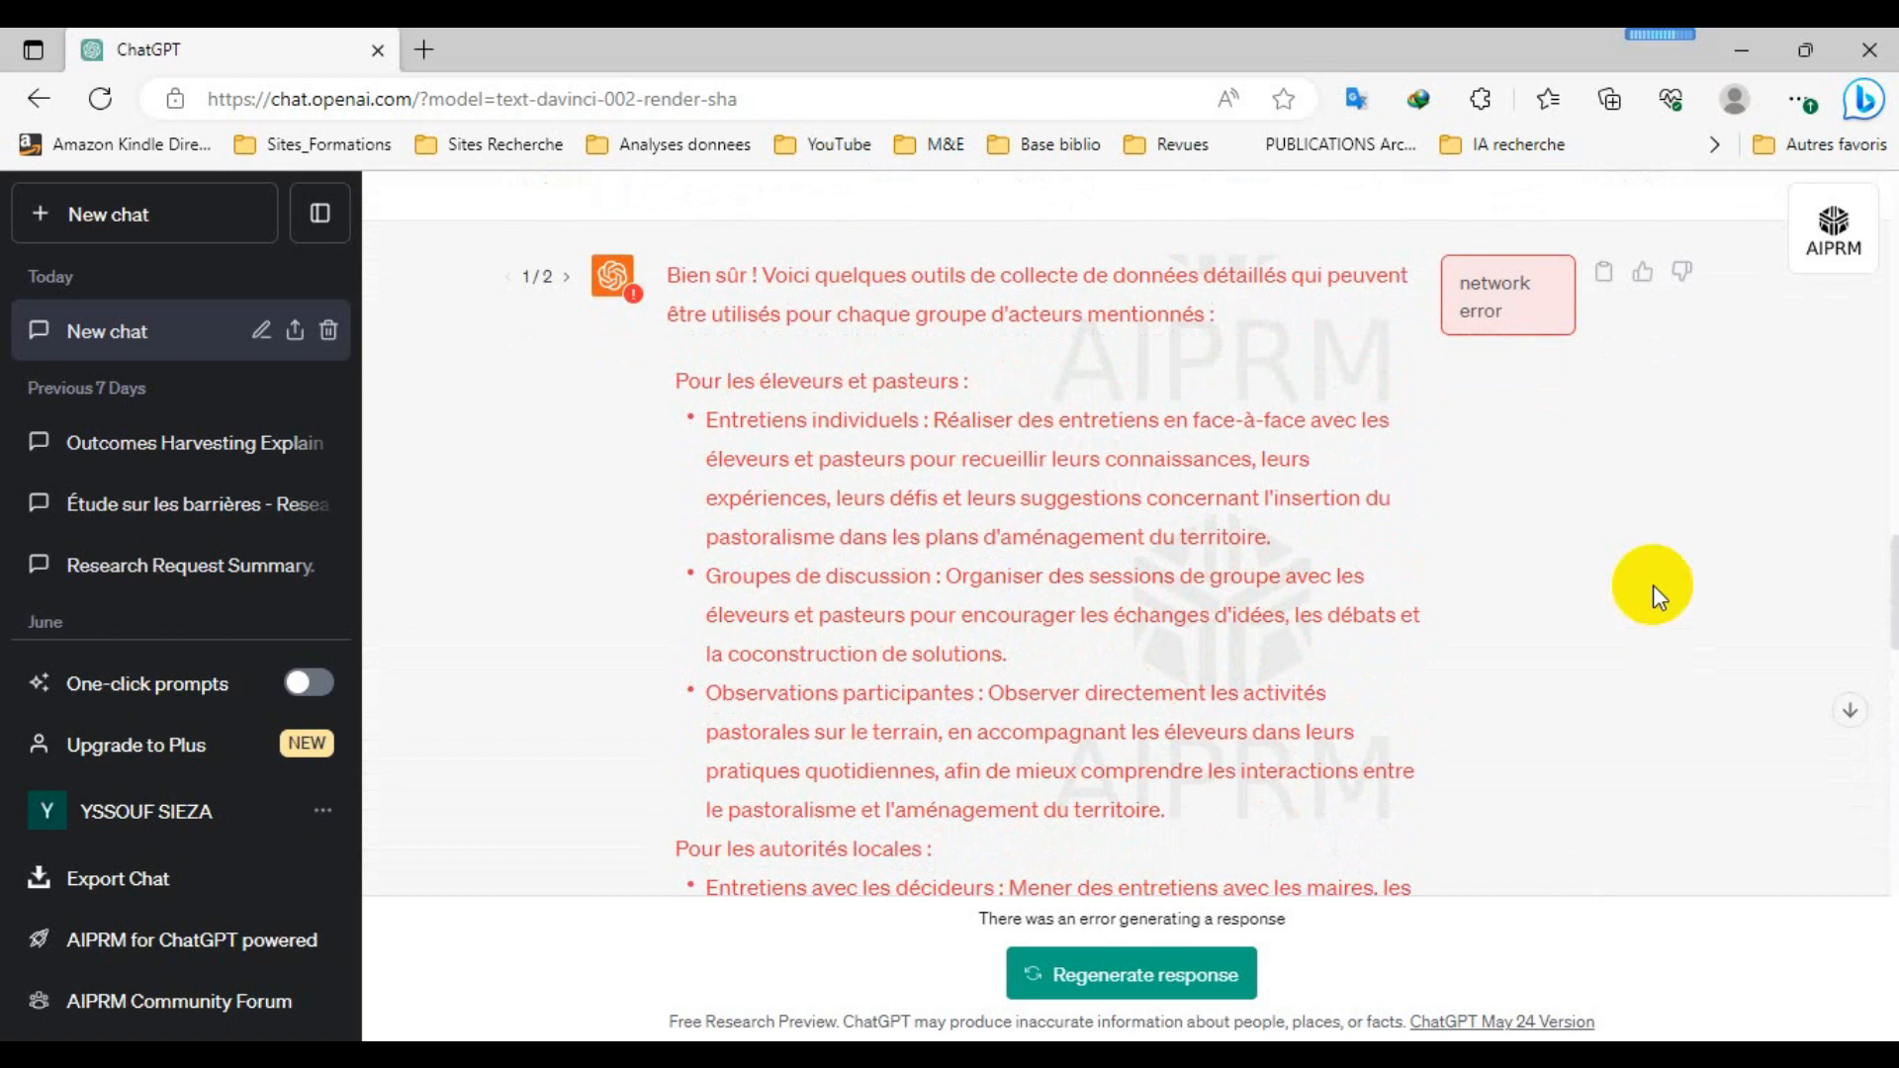
Read the data collection tools proposed for herders, local authorities, decentralised State services and civil society organisations.
scroll(1652, 585, down, 1)
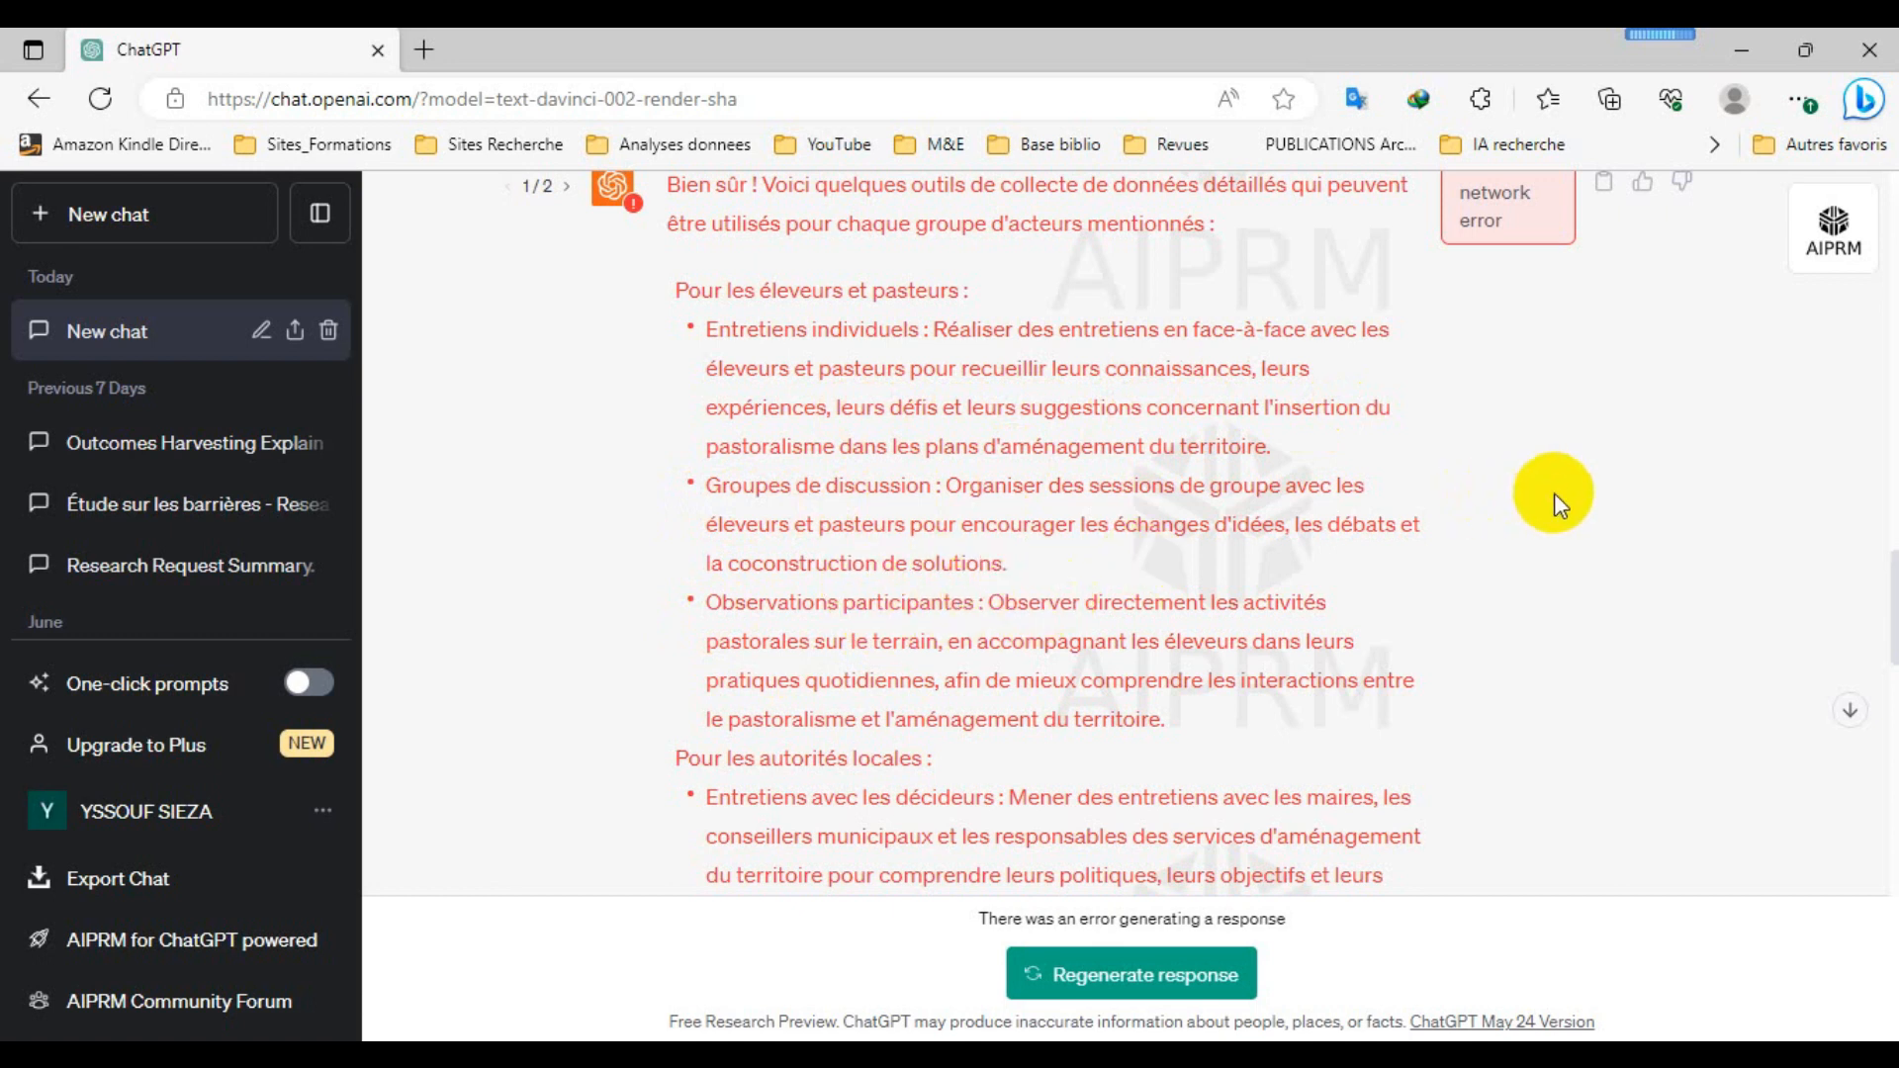
scroll(1553, 492, down, 4)
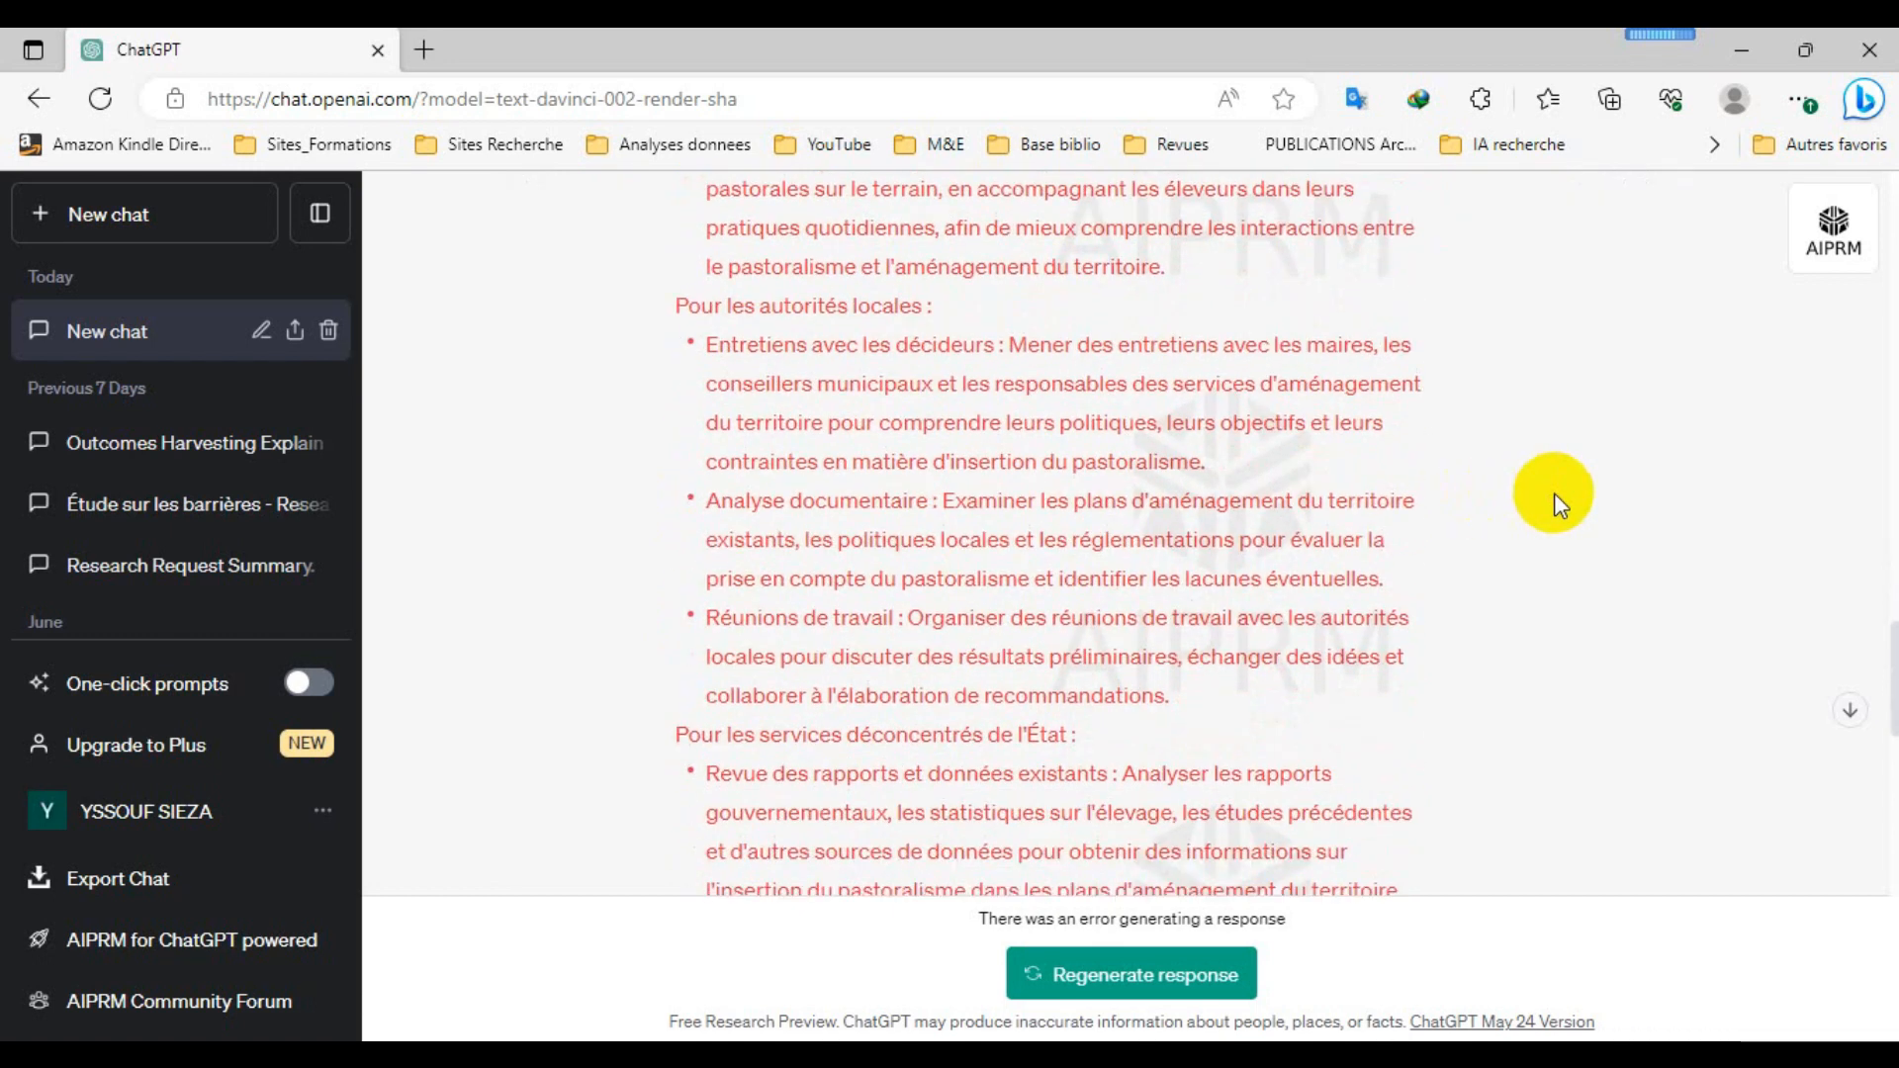
scroll(1552, 492, down, 1)
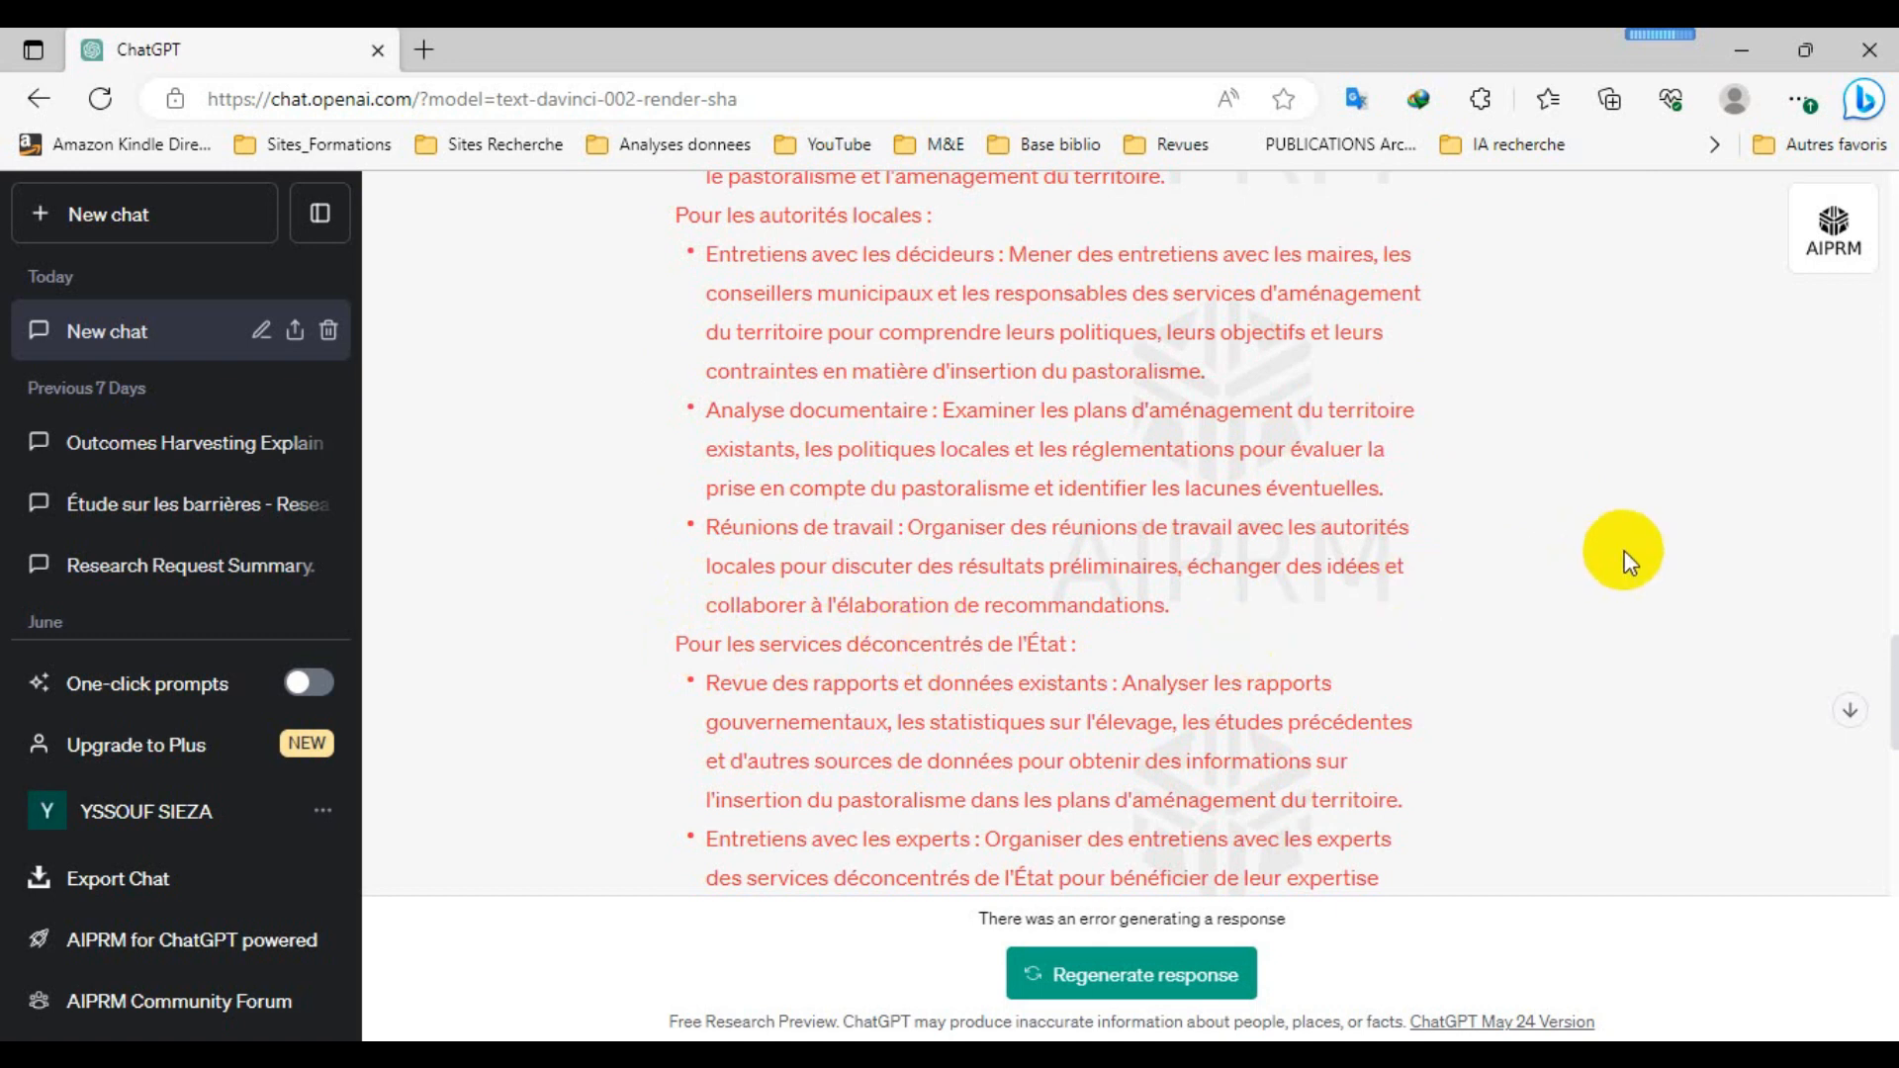
scroll(1625, 554, down, 3)
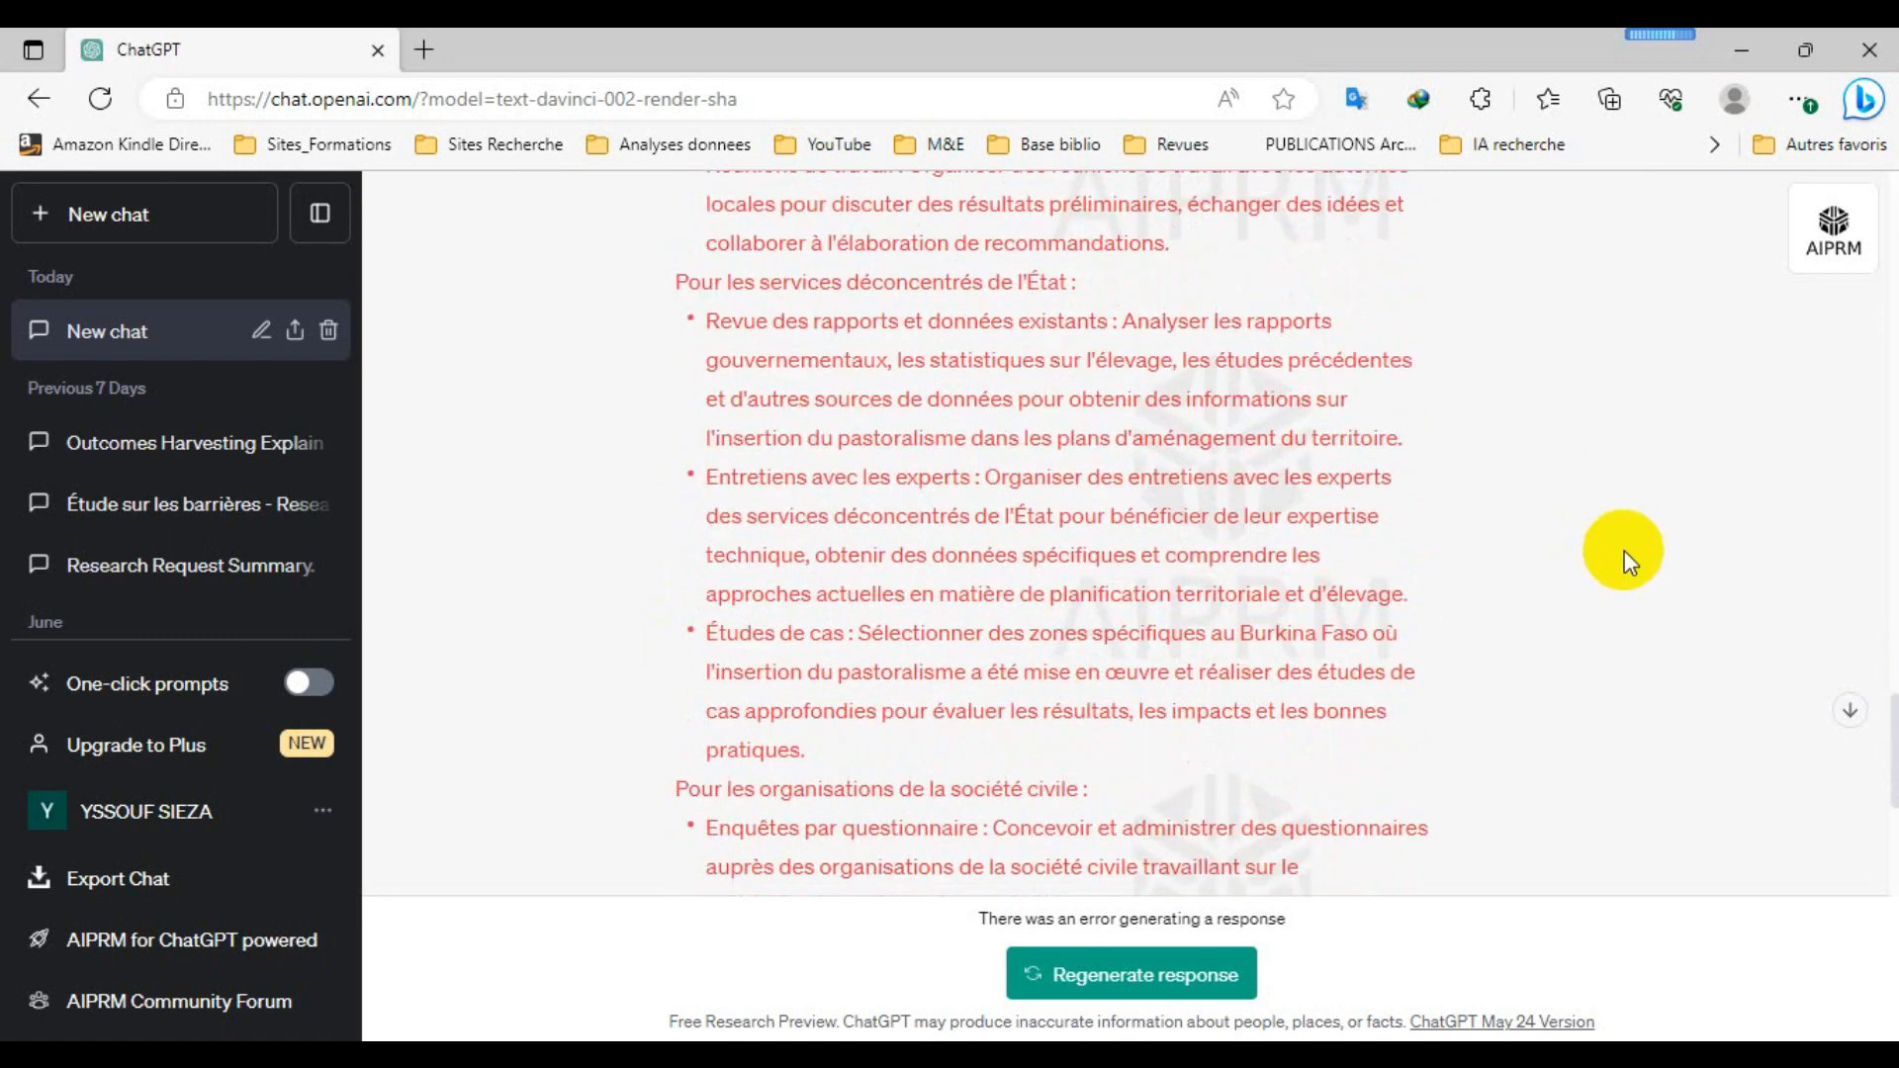
scroll(1624, 550, down, 1)
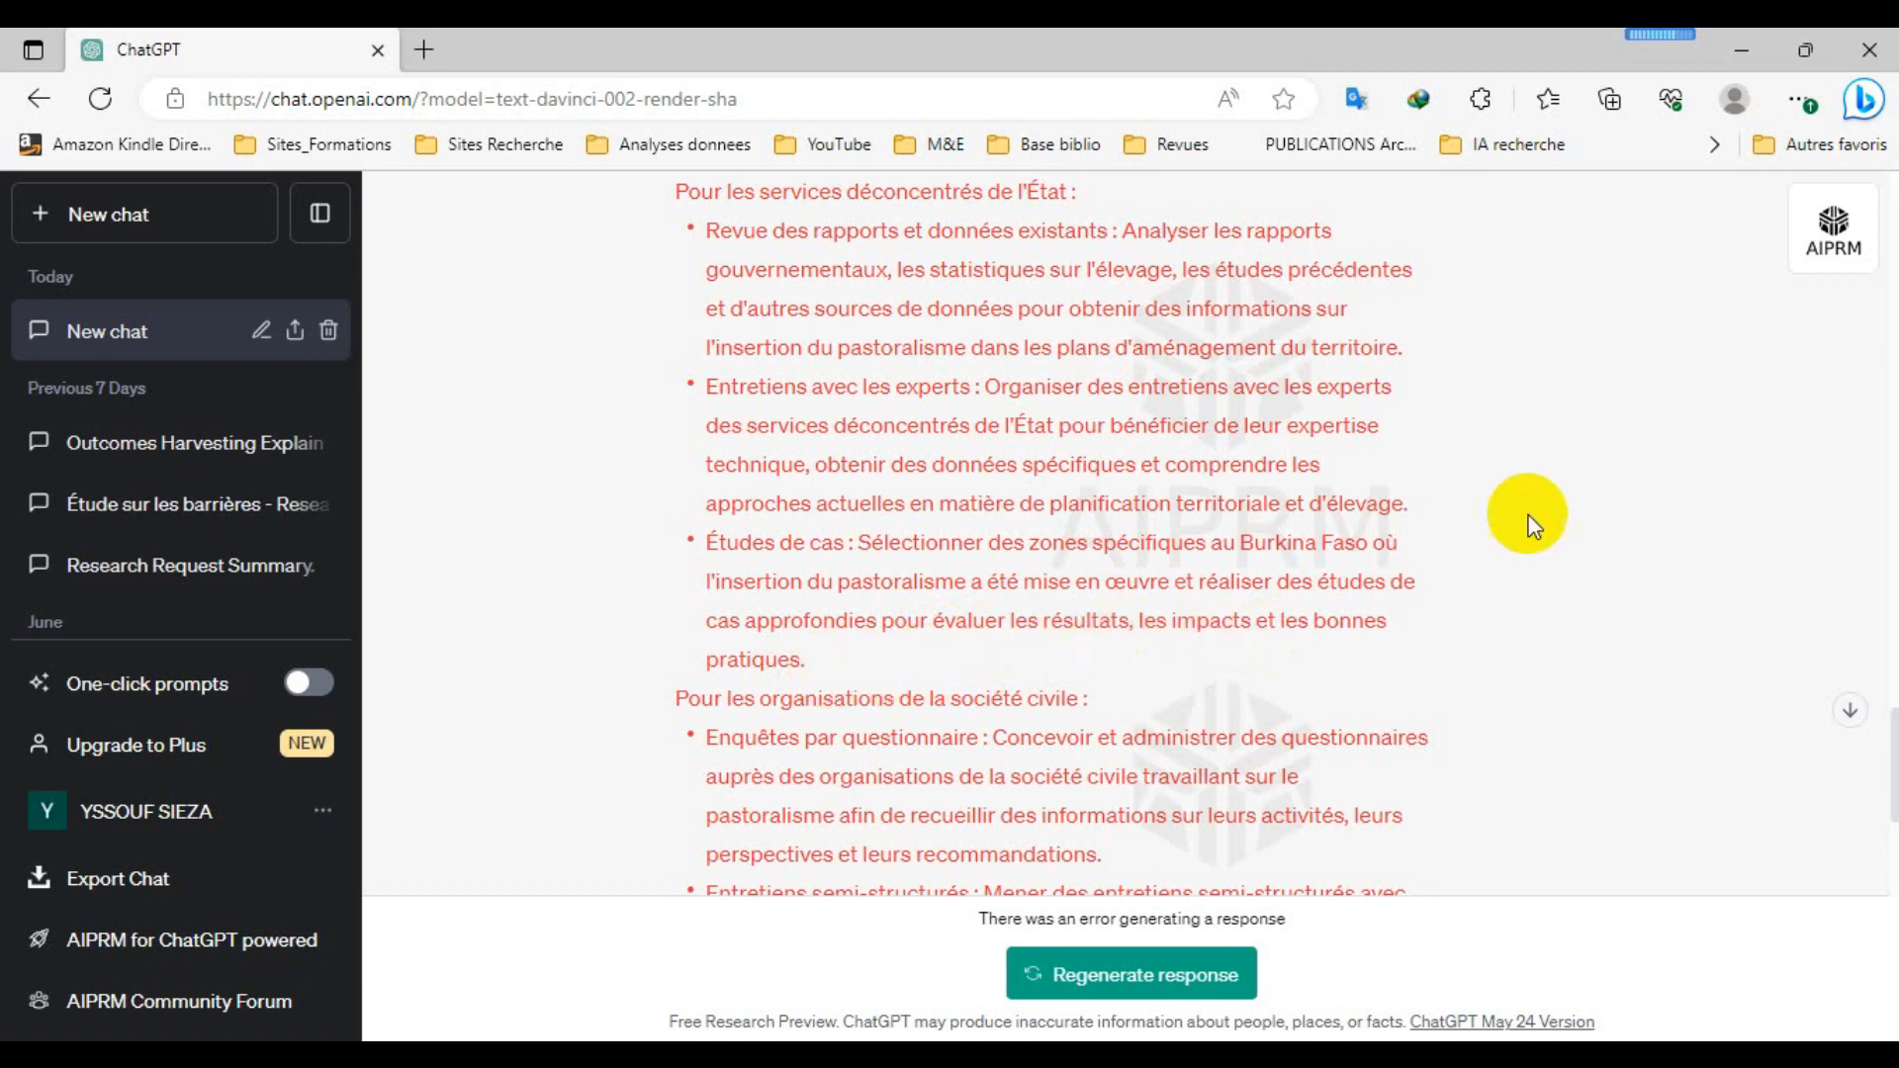
scroll(1561, 507, down, 4)
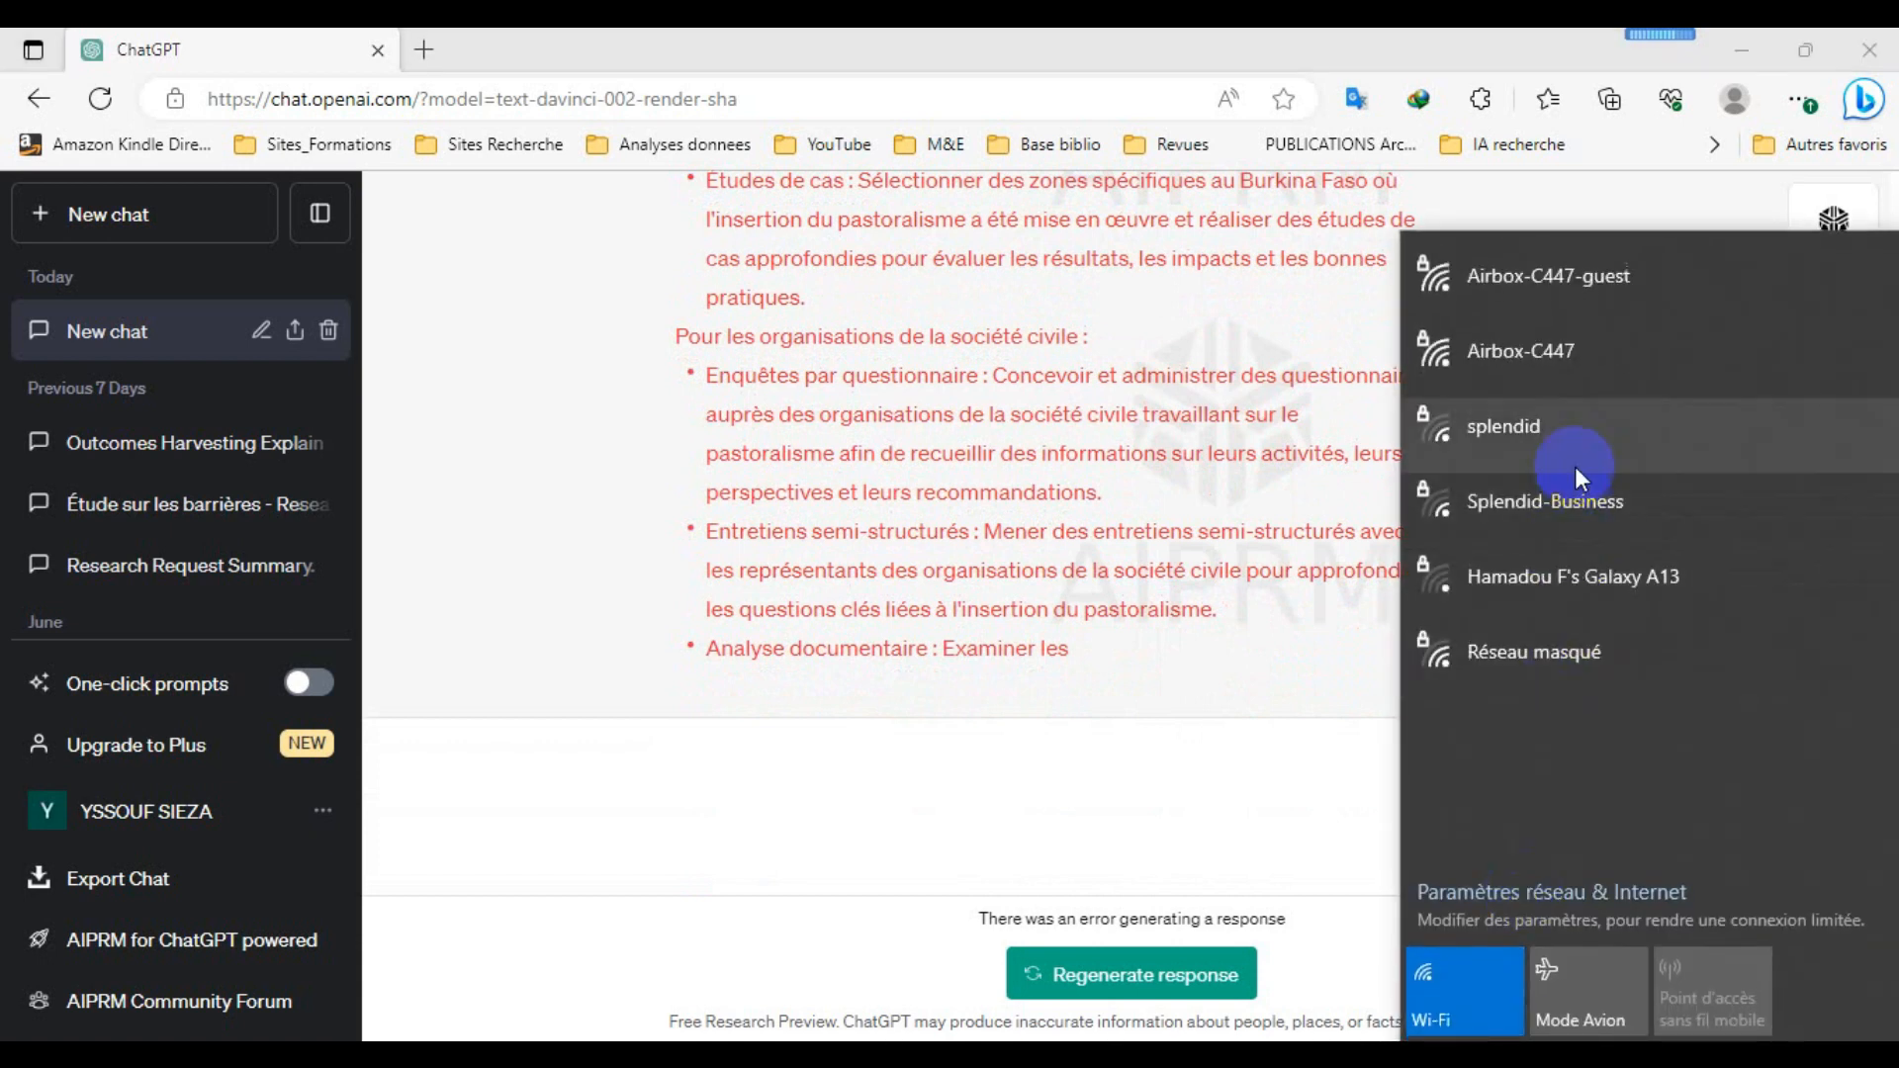
Connect the computer to the "splendid" Wi-Fi network and close the network list.
click(1605, 424)
click(1764, 560)
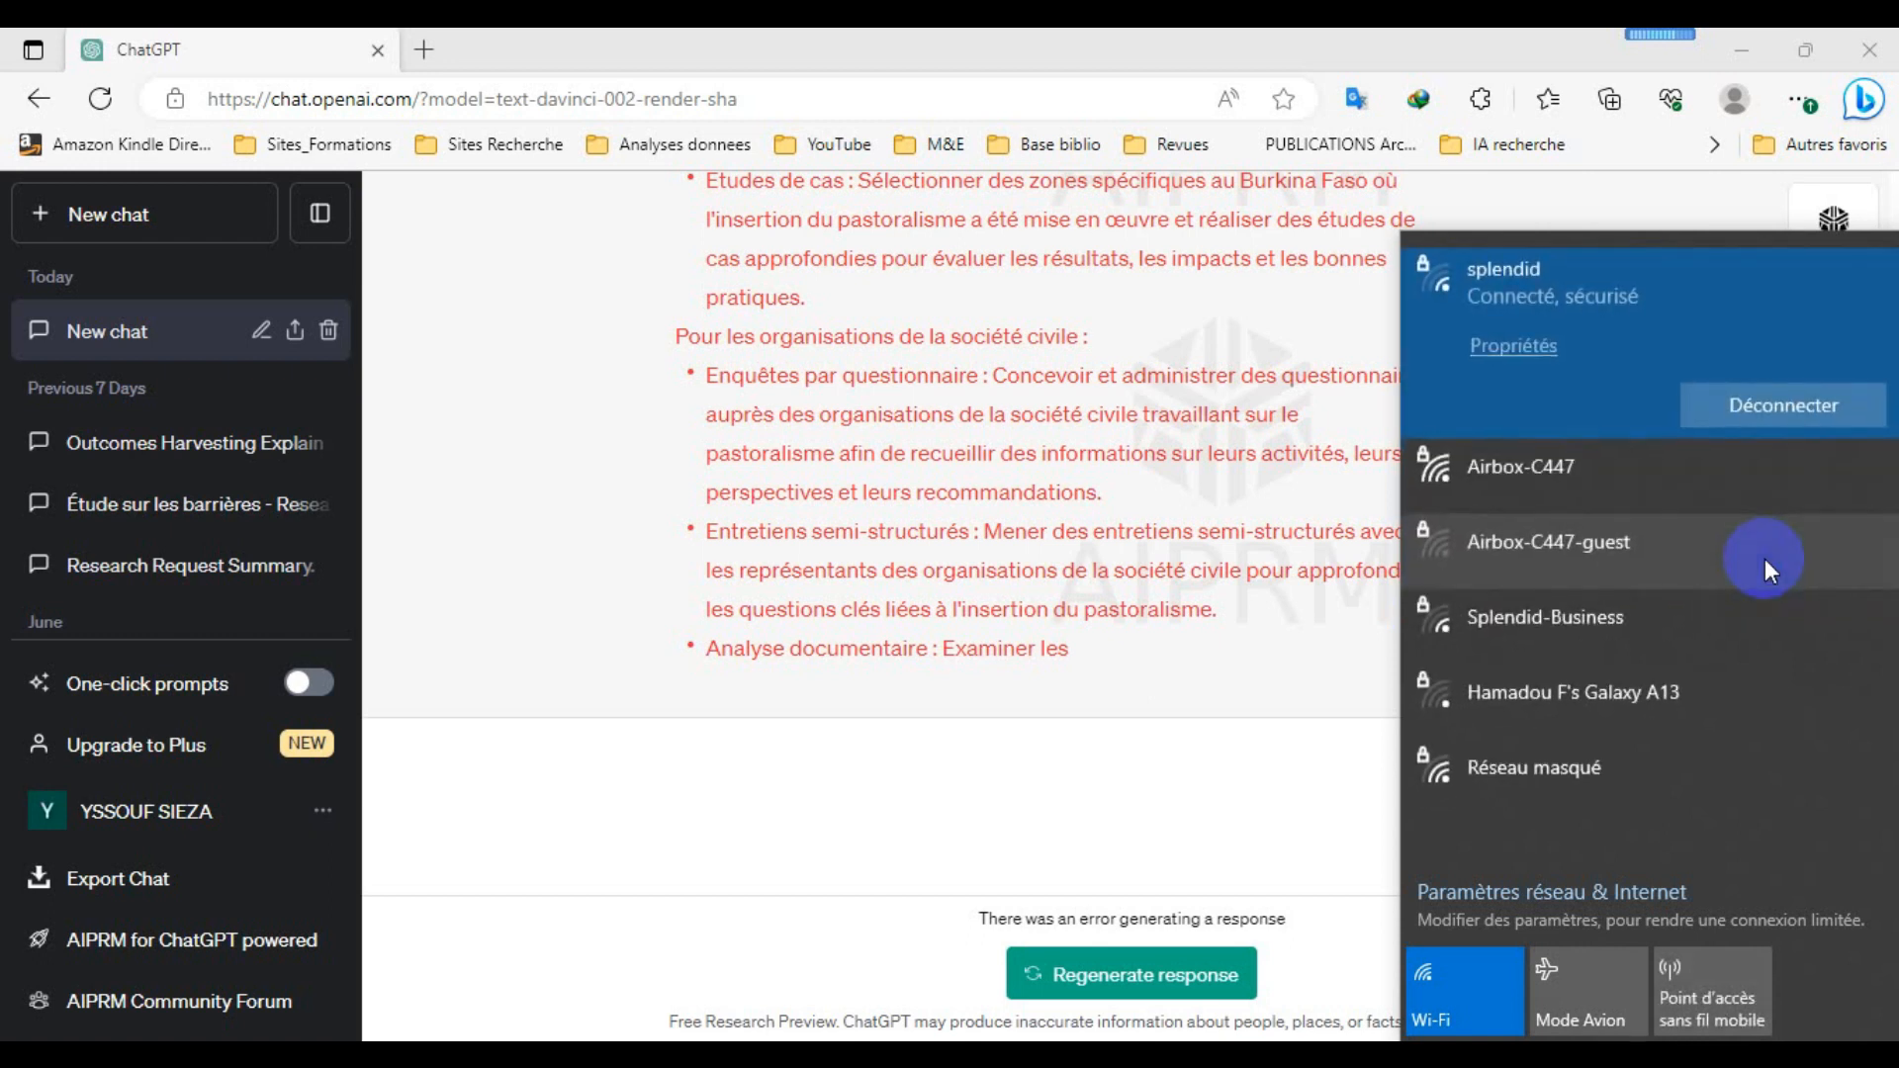
click(1260, 674)
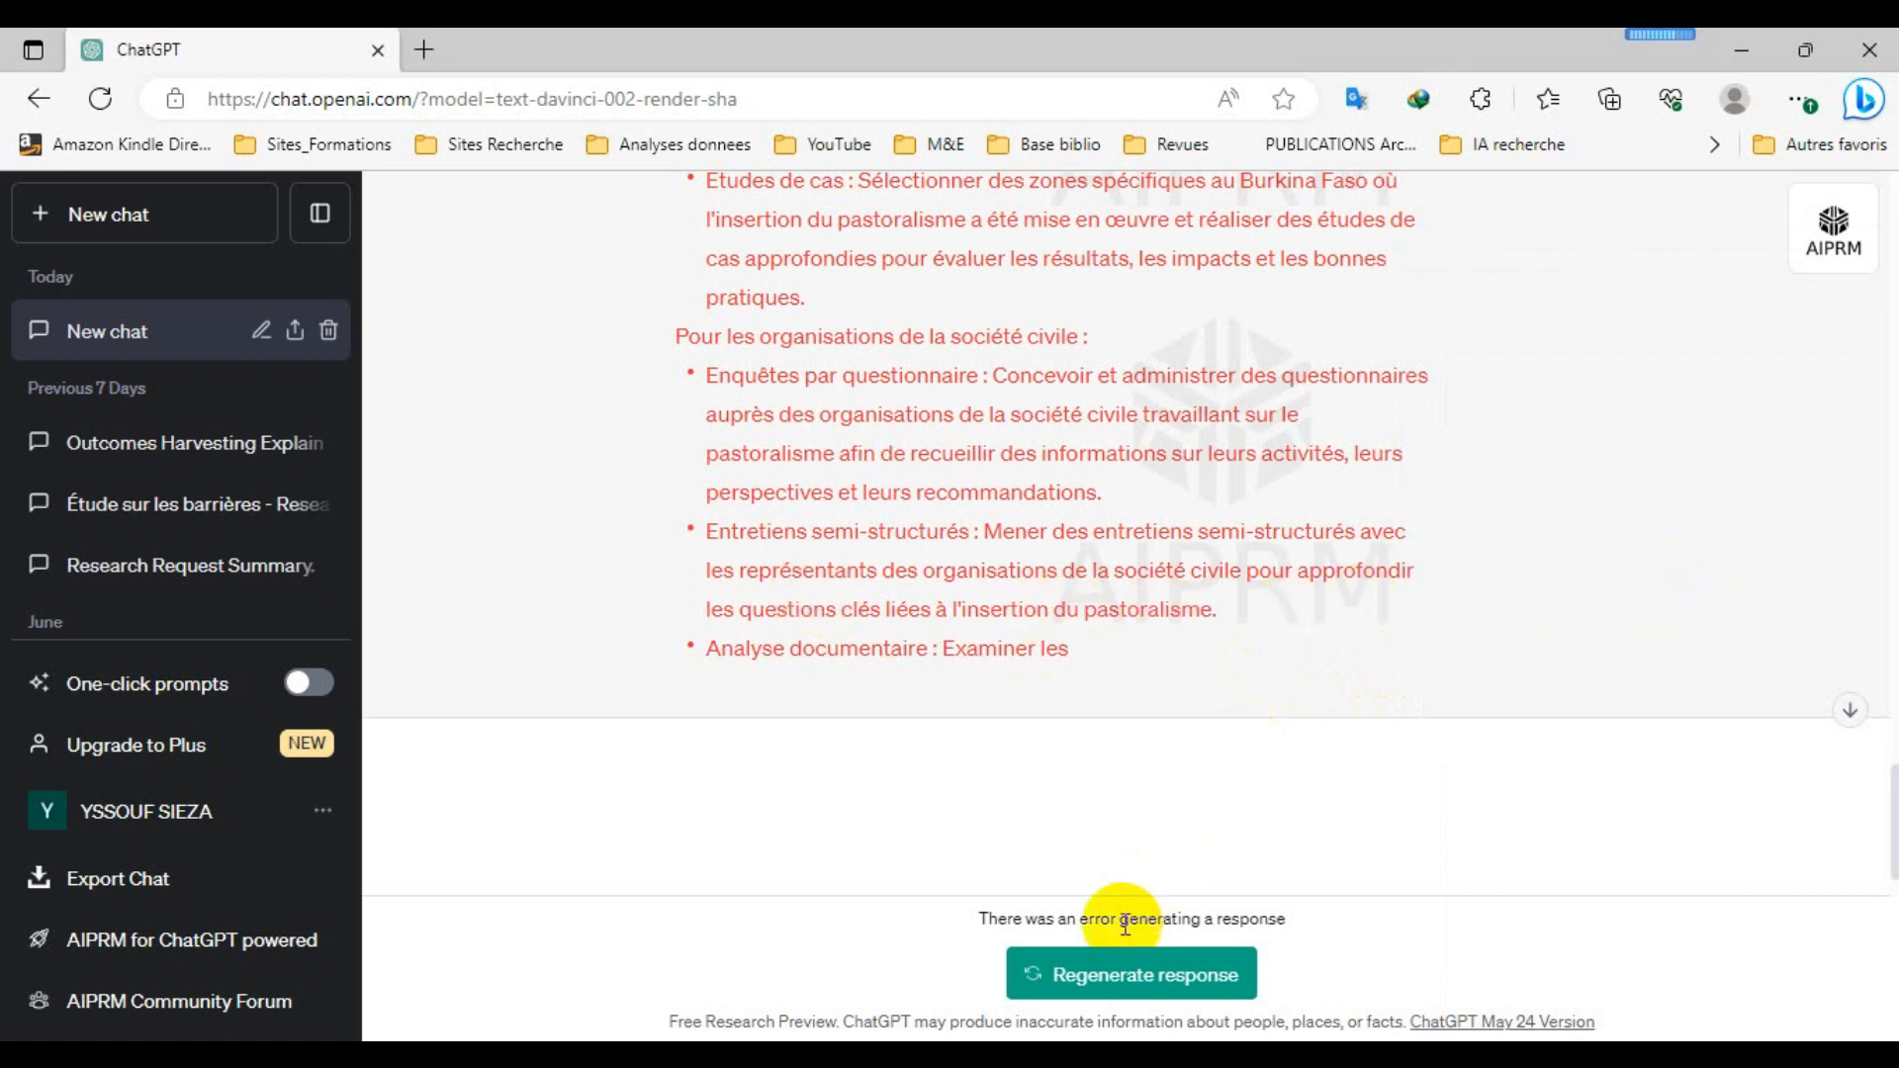
Regenerate the response to the data collection tools question and look over the new version.
click(1109, 977)
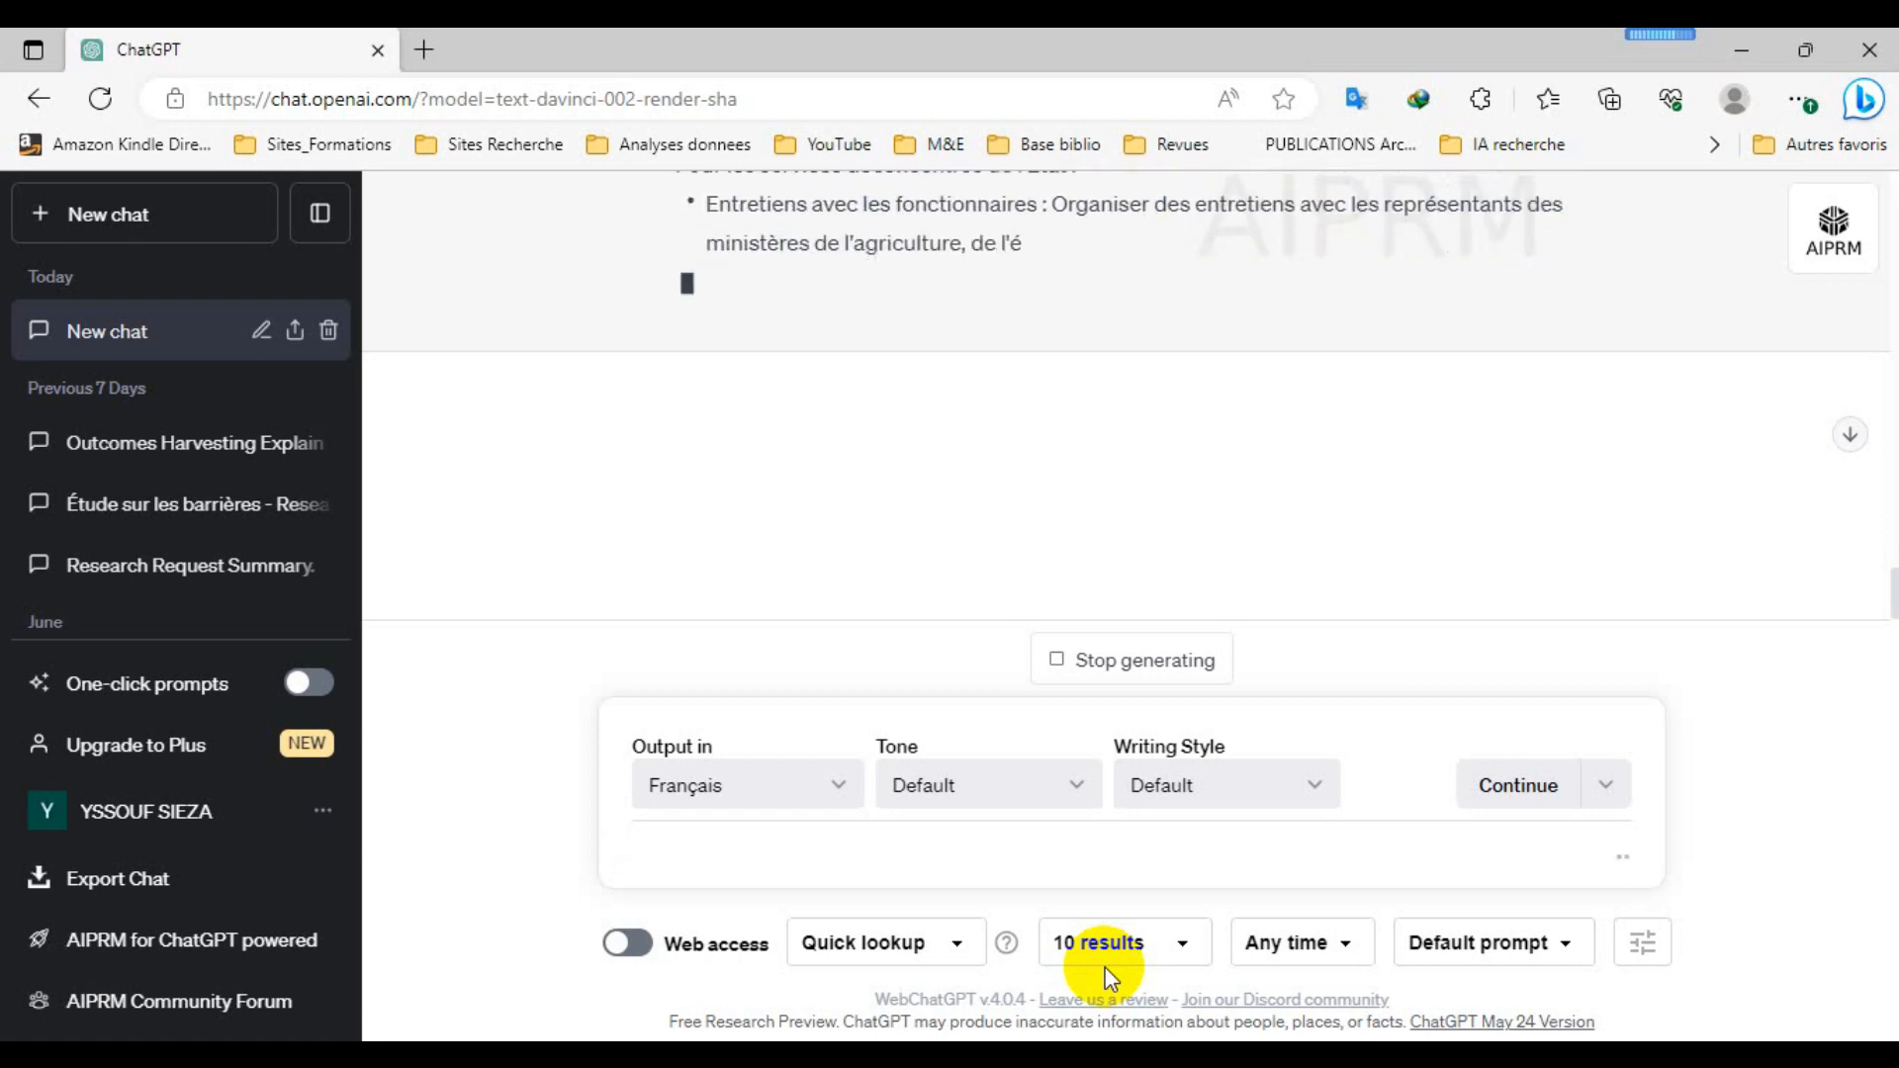
scroll(1646, 322, up, 1)
scroll(1645, 323, down, 1)
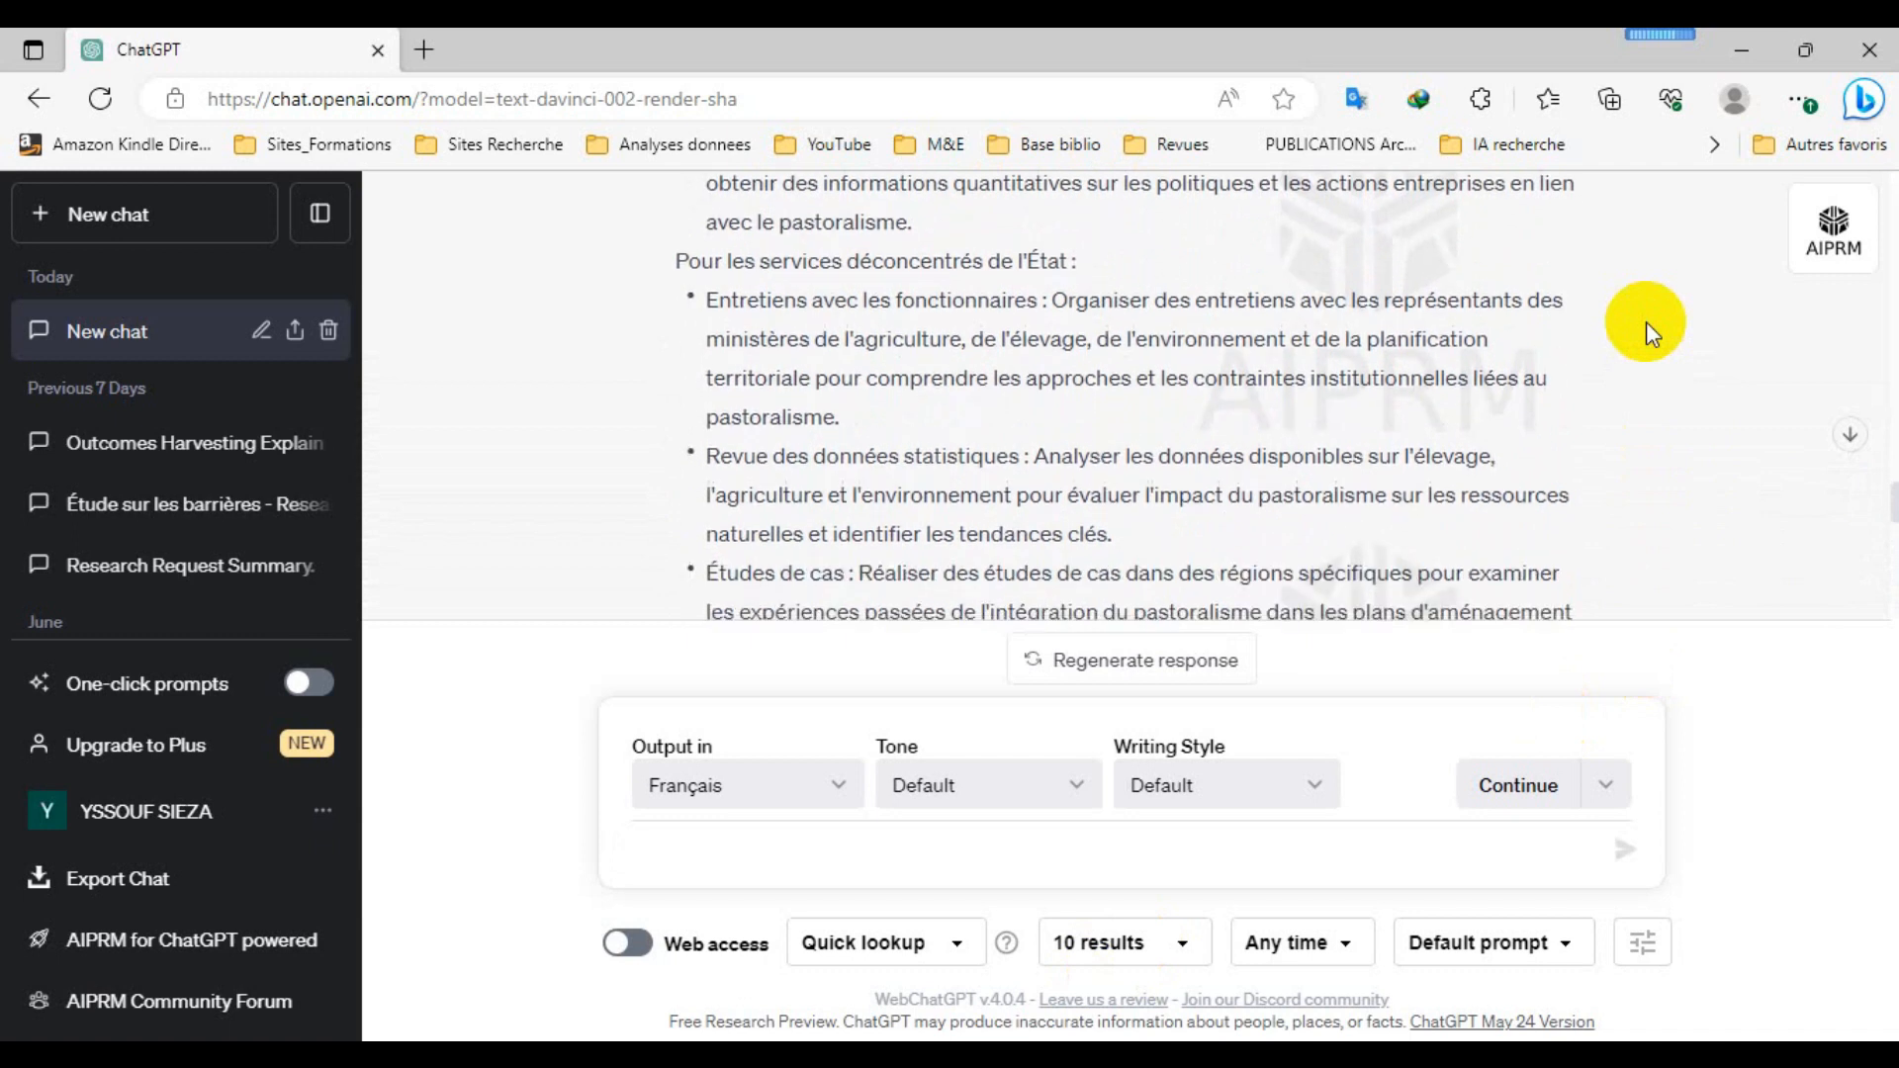
Read the regenerated data collection tools for decentralised State services and civil society organisations through to the closing remarks.
scroll(1646, 323, down, 1)
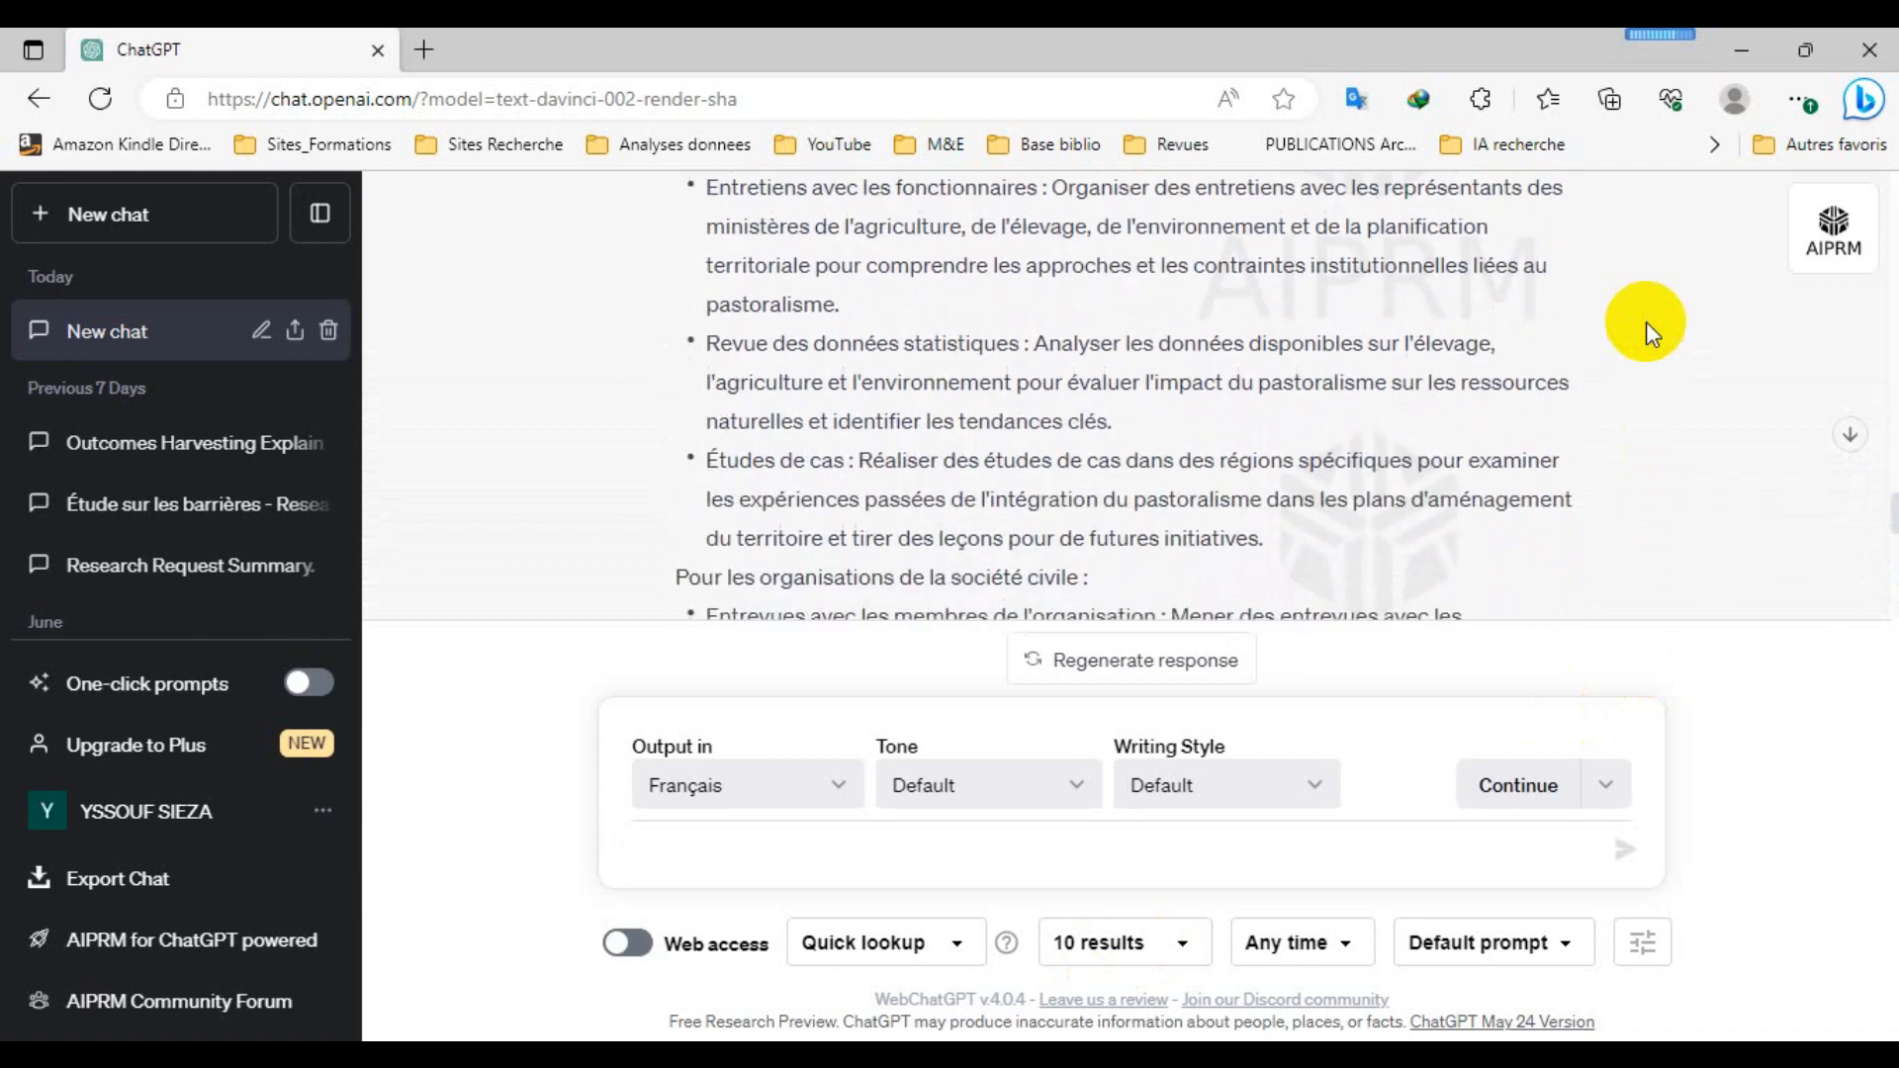
scroll(1646, 323, down, 1)
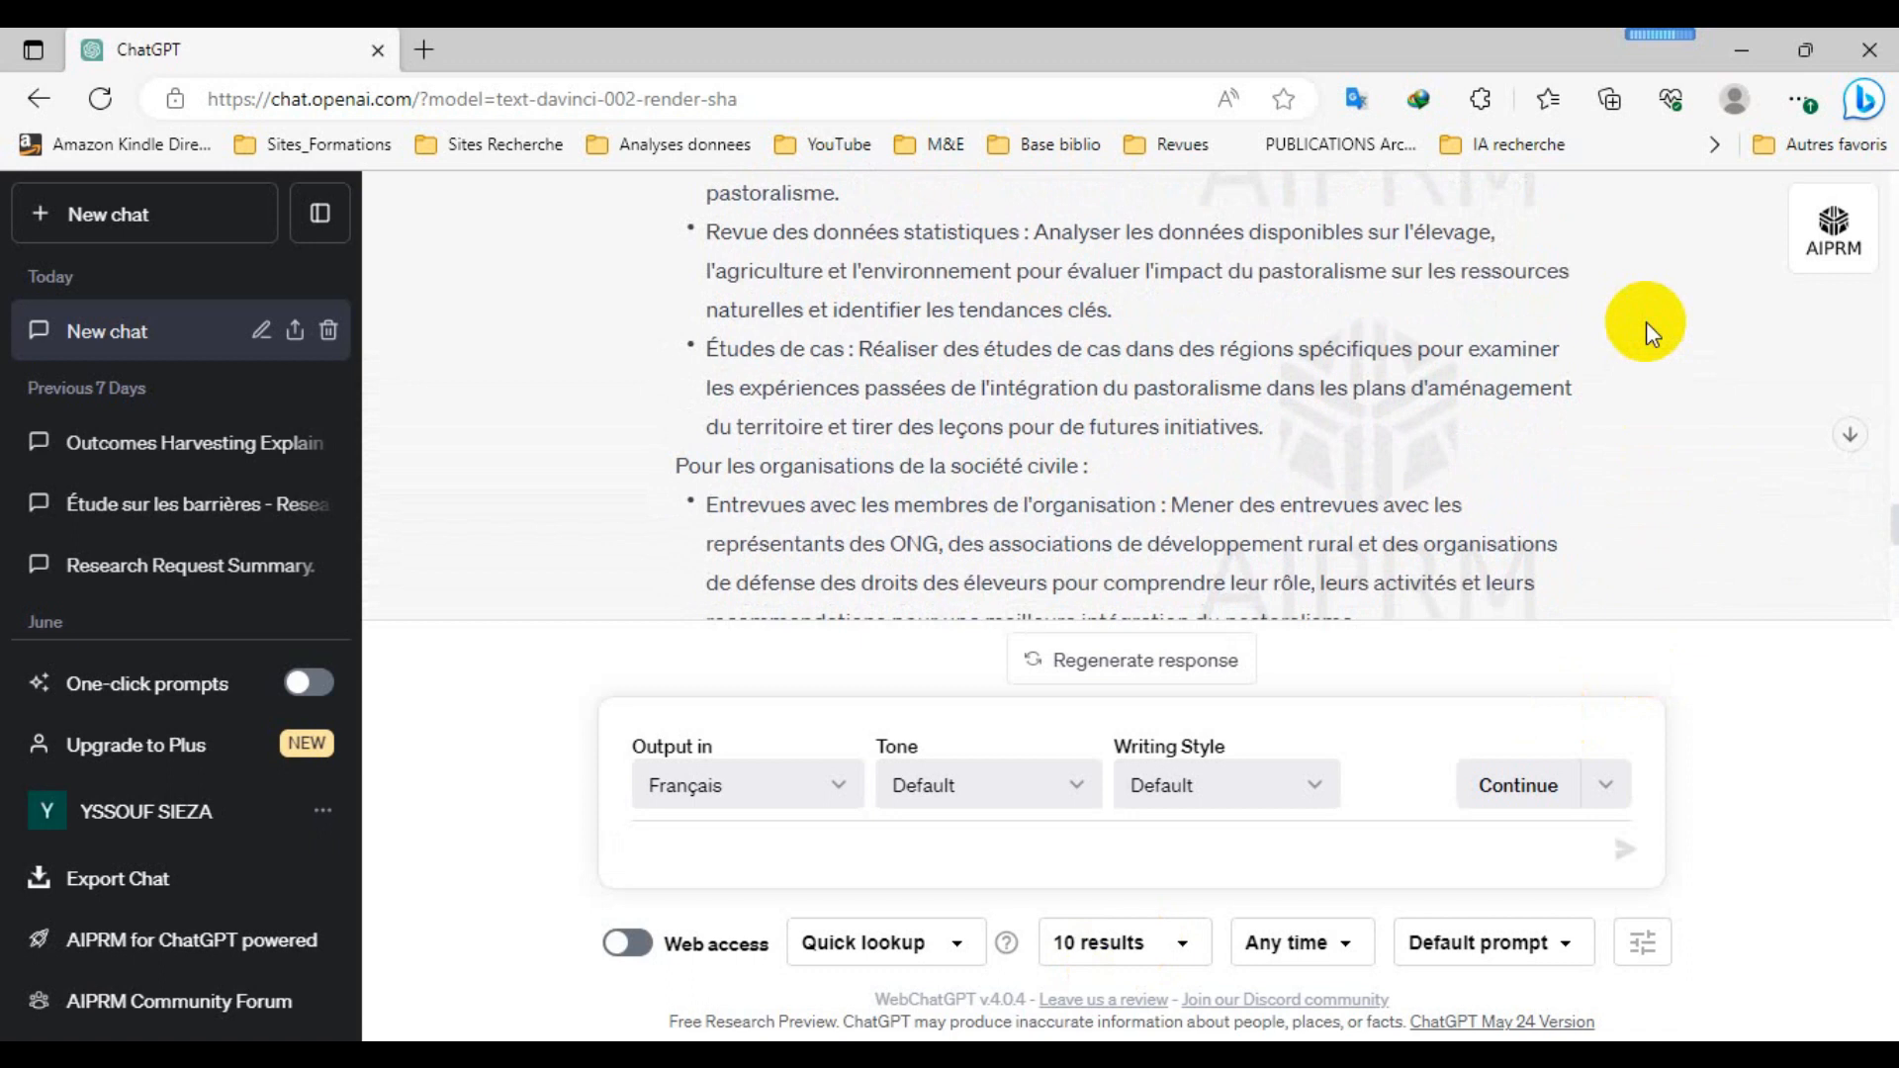
scroll(1646, 323, down, 1)
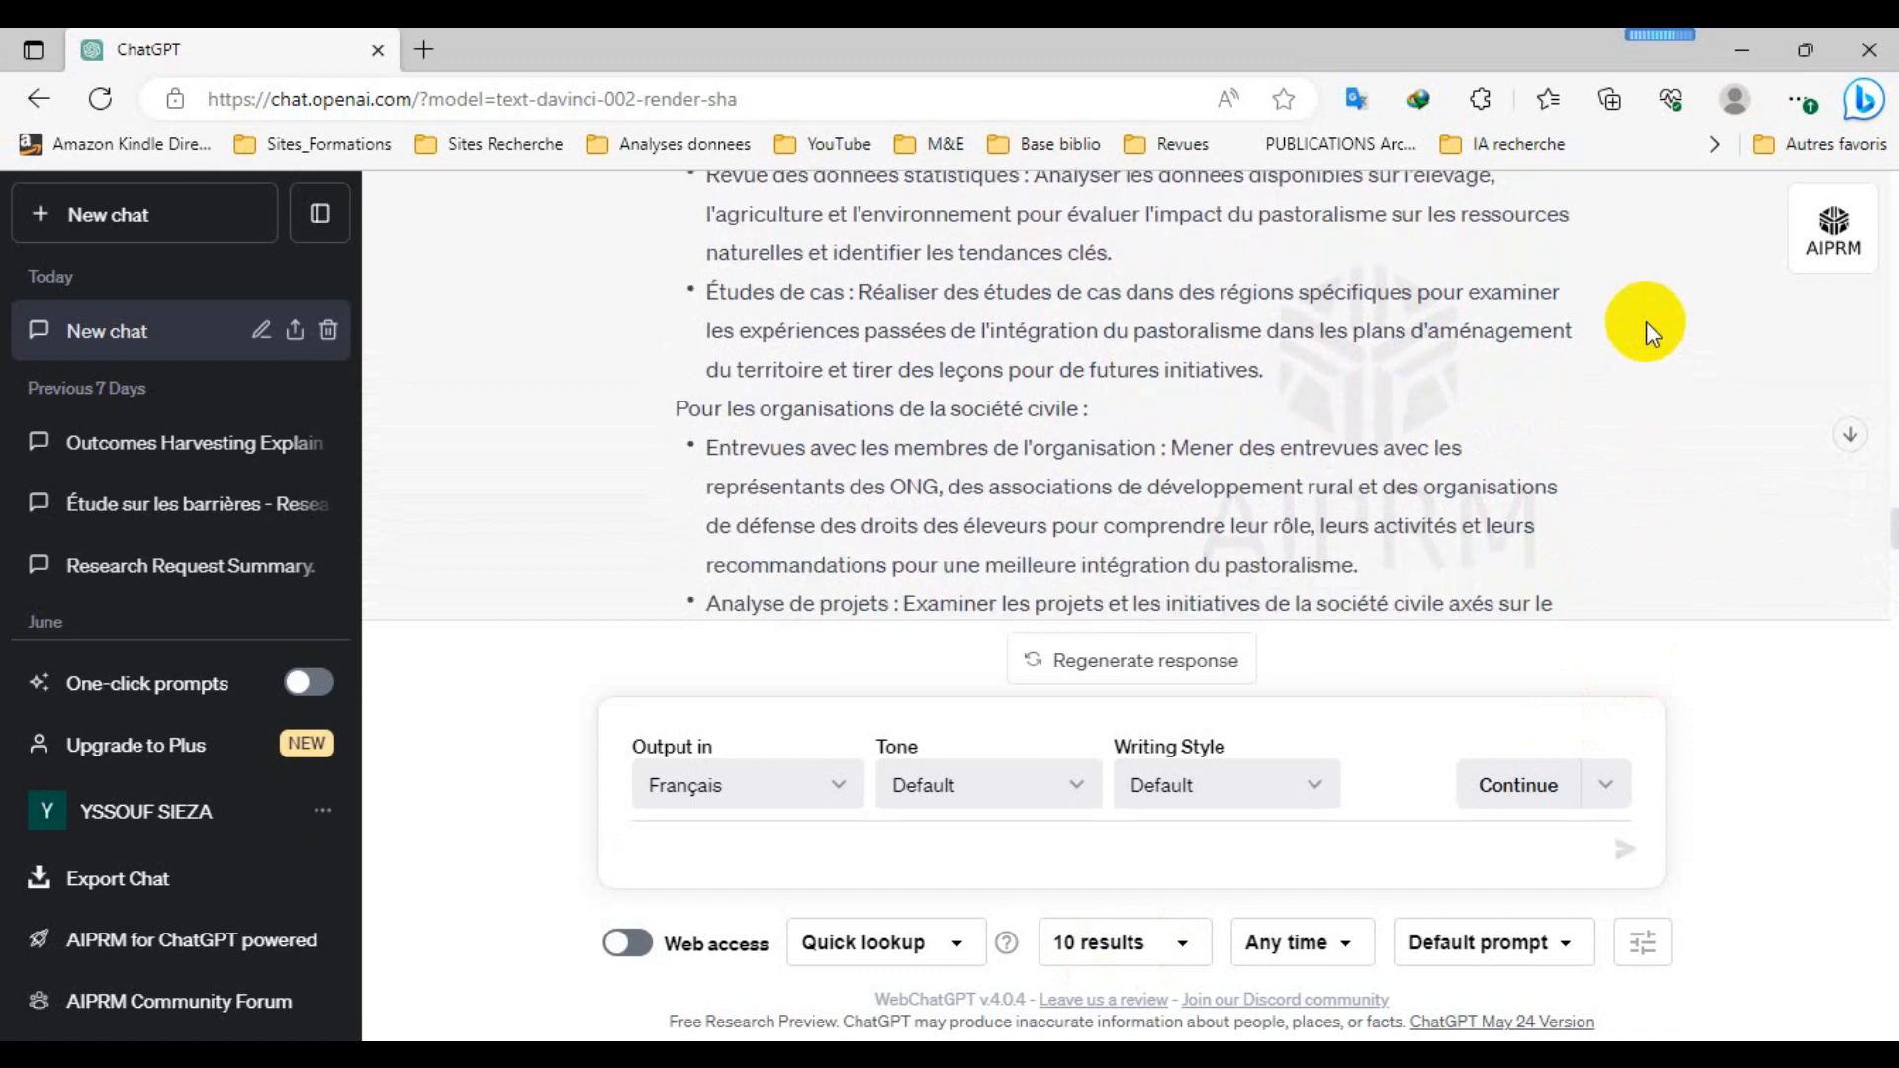
scroll(1645, 323, down, 1)
scroll(1646, 322, down, 1)
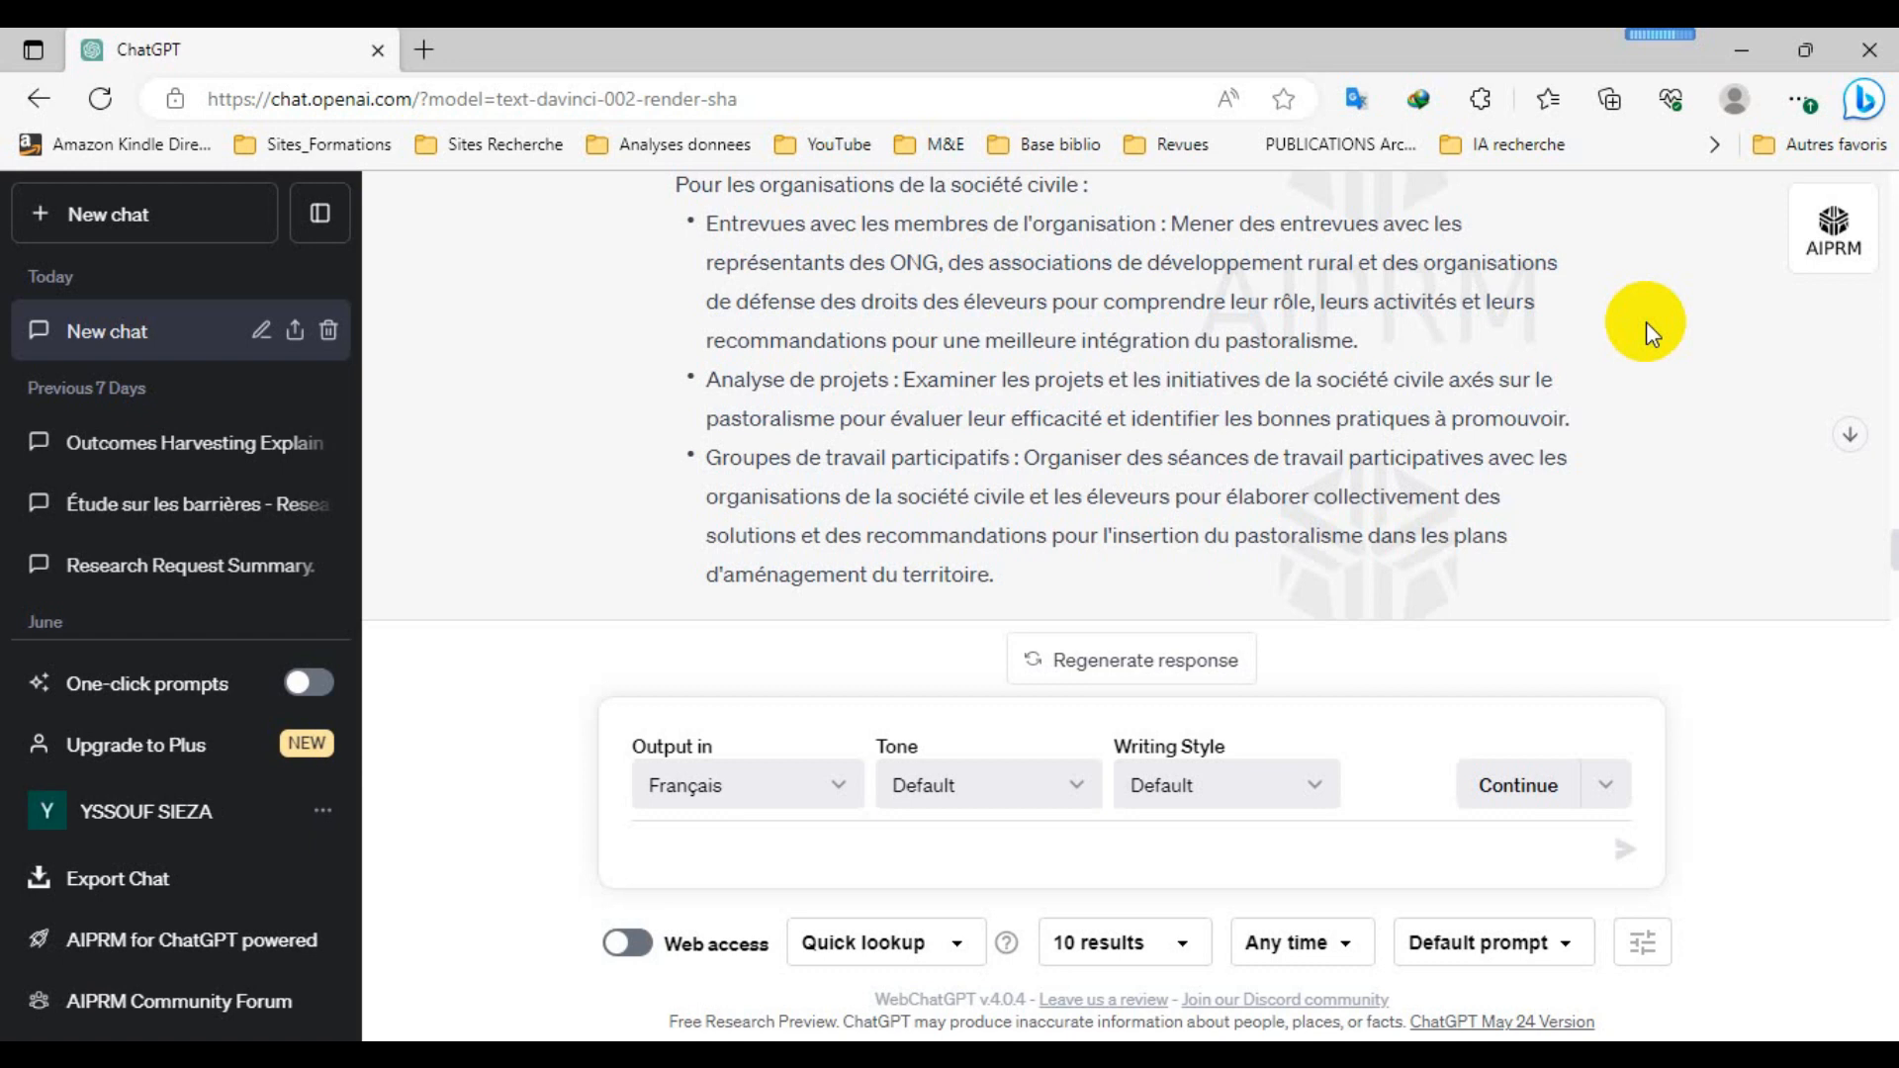
scroll(1646, 322, down, 1)
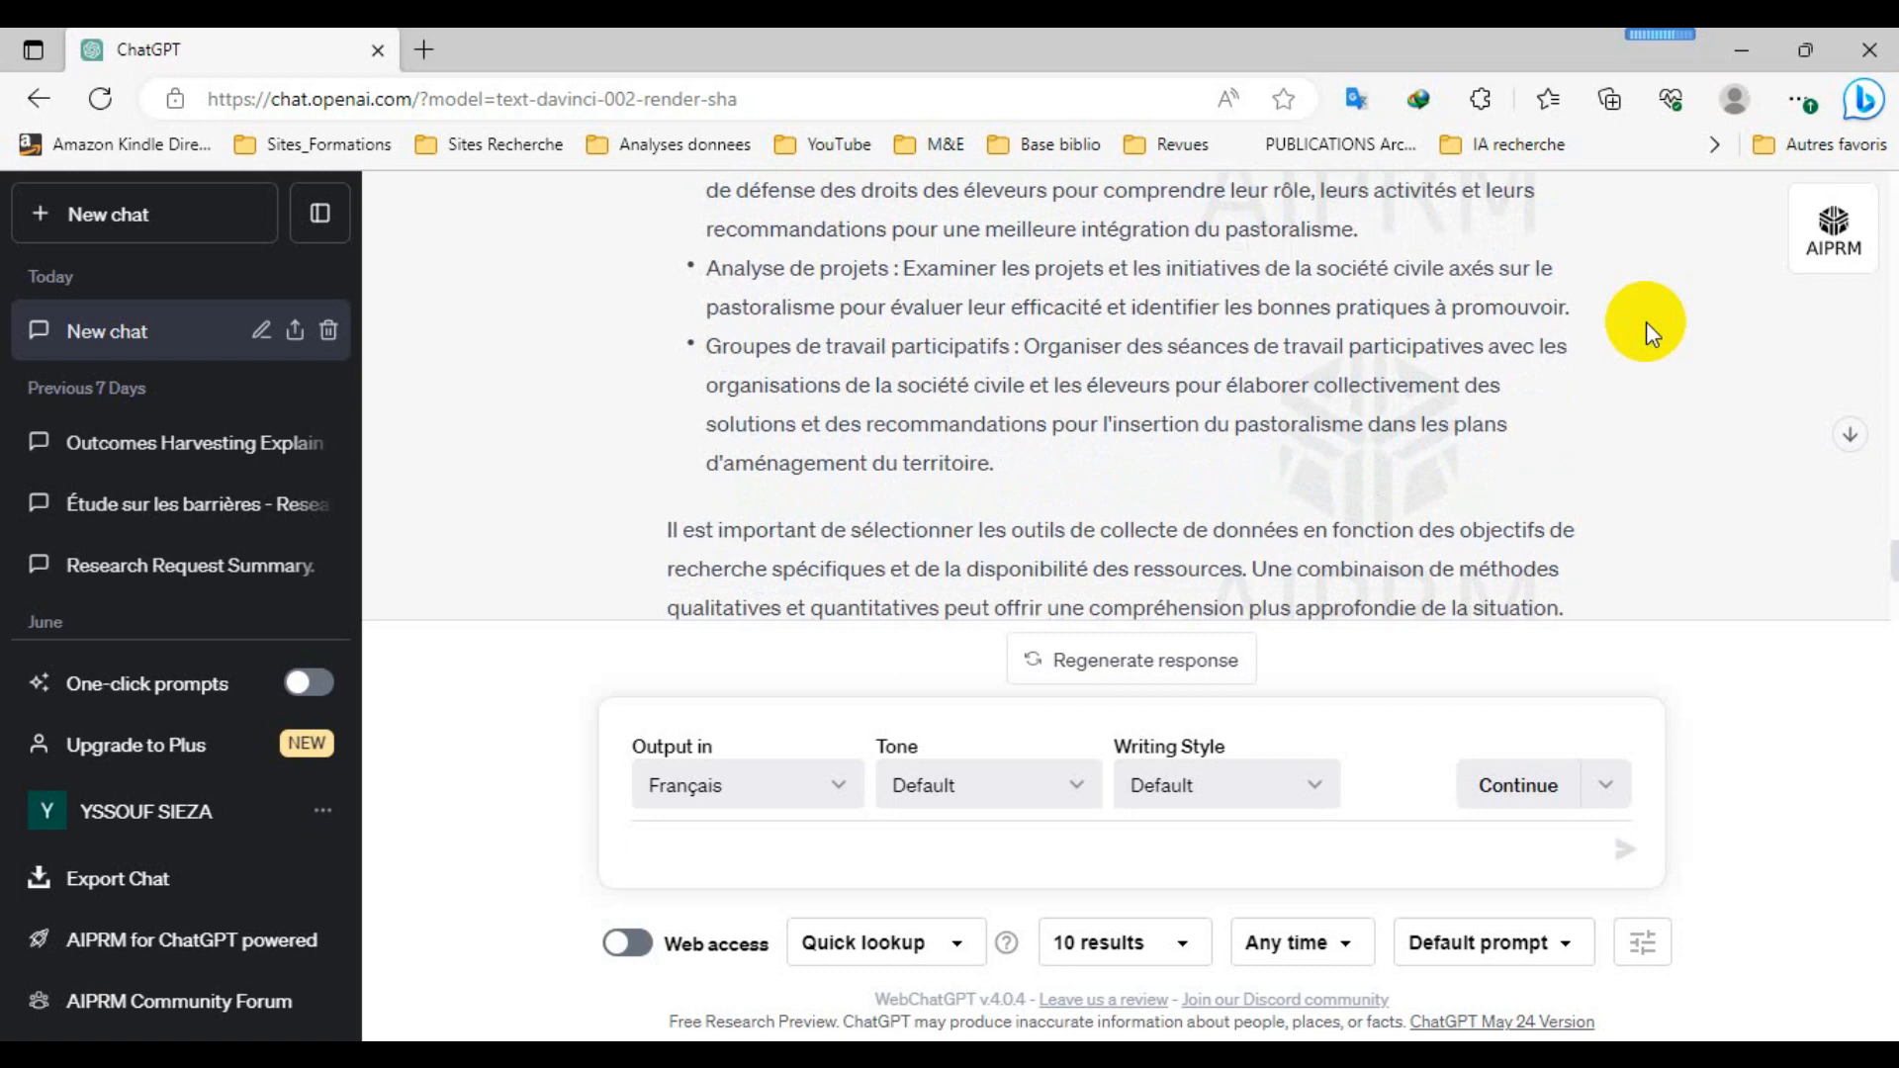
scroll(1645, 322, down, 1)
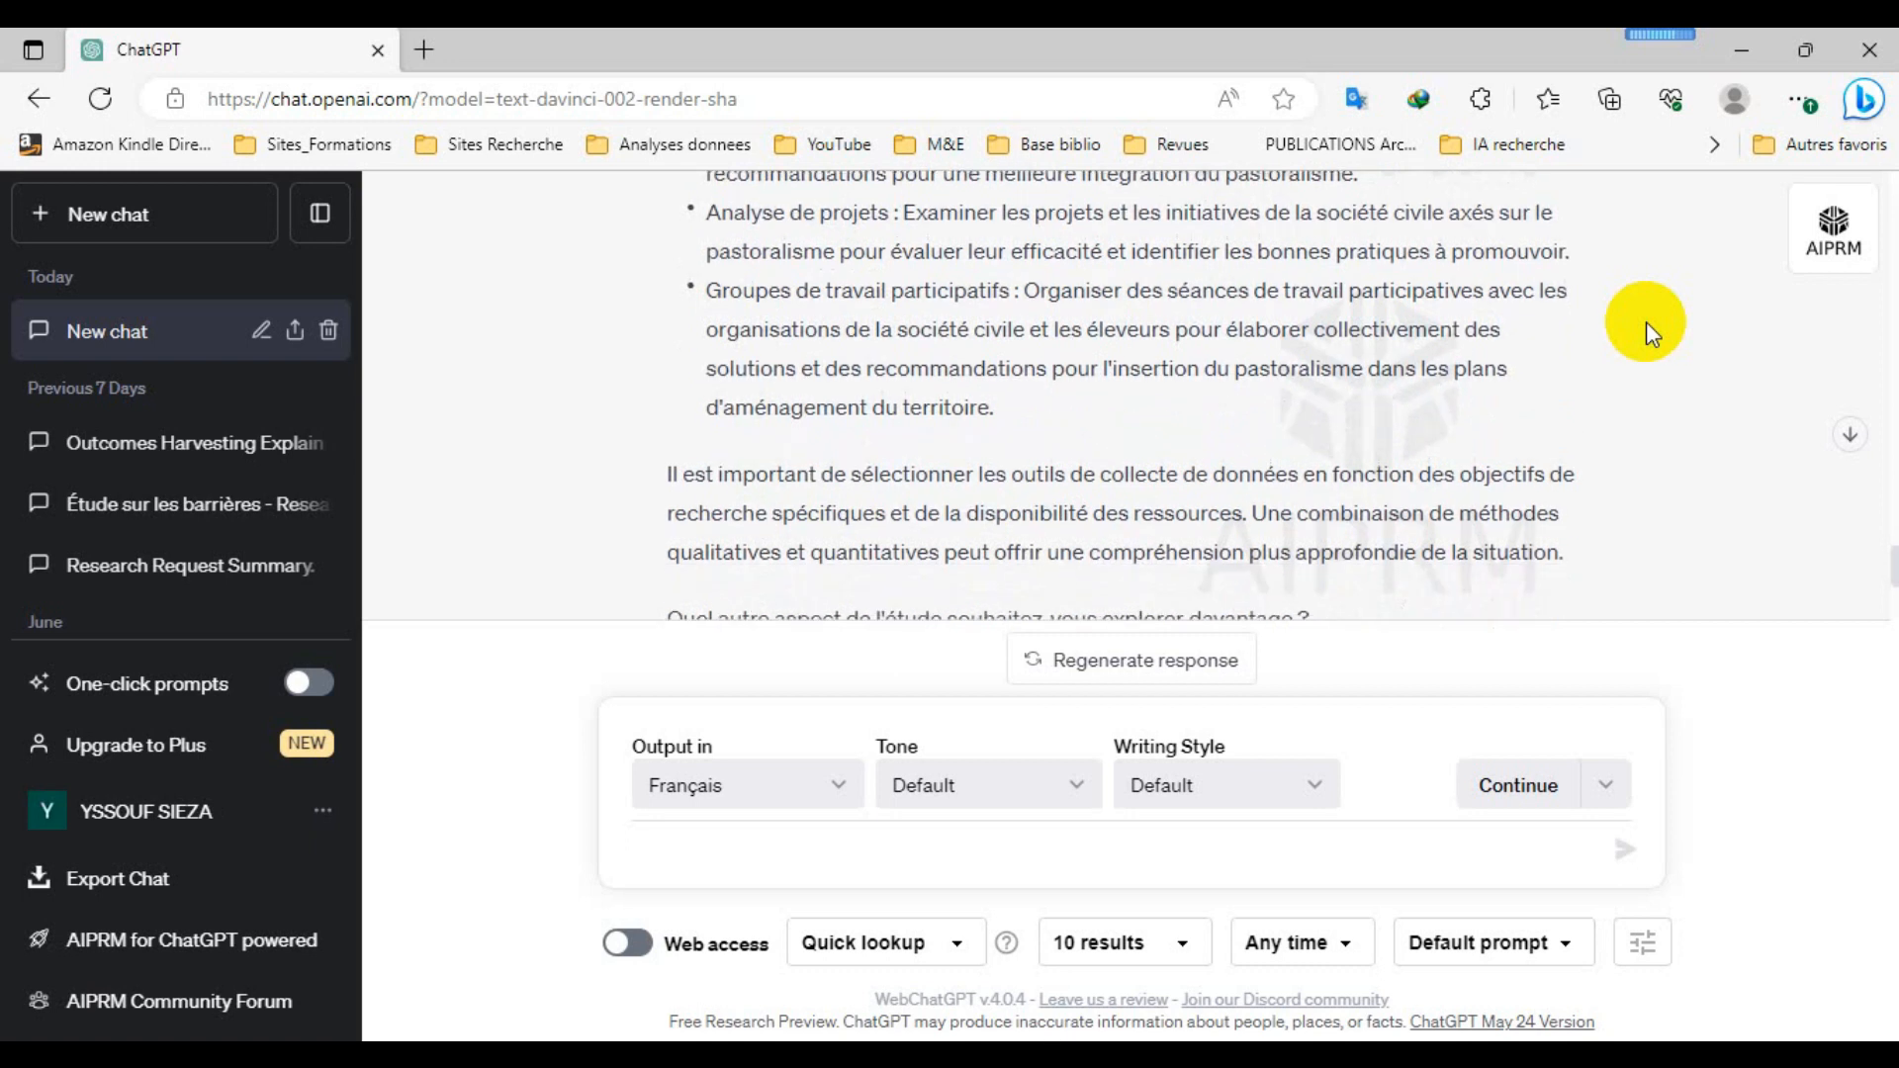
scroll(1646, 322, down, 3)
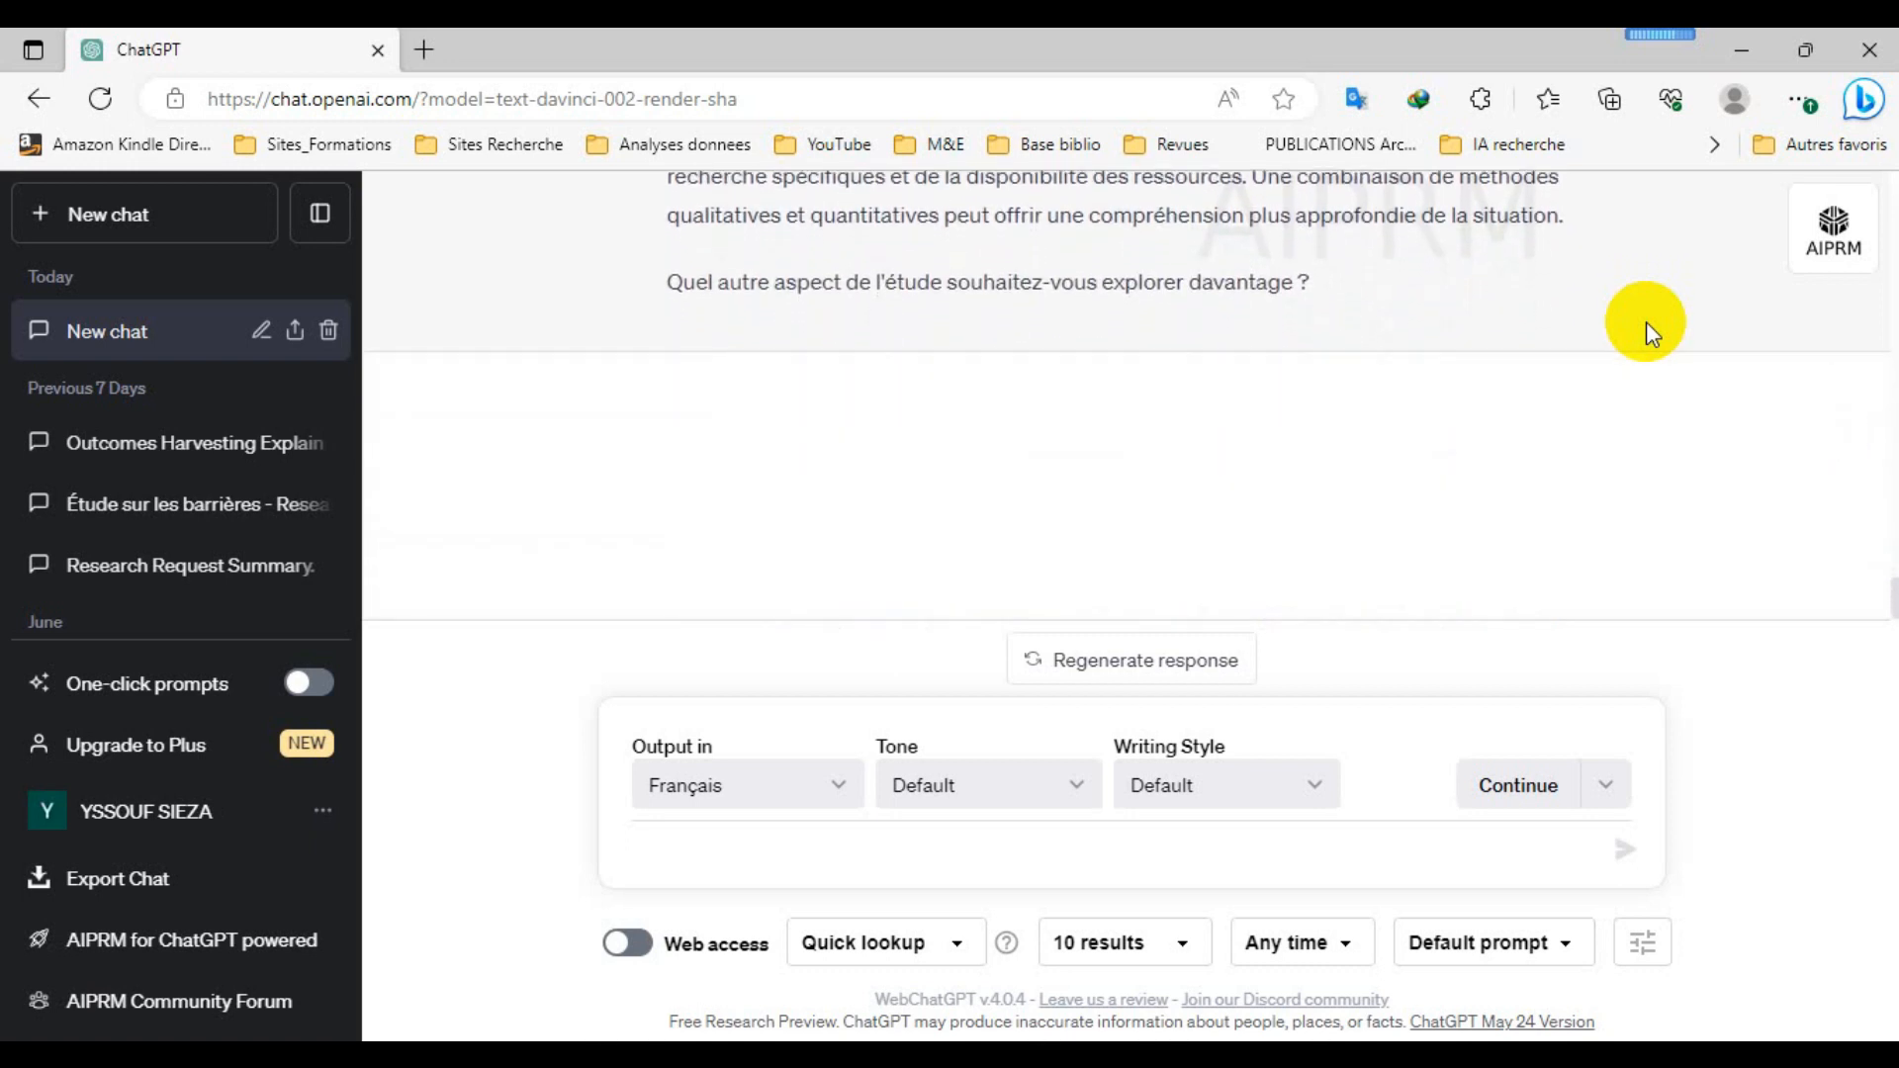
Send the question "pouvez-vous proposer des questionnaires pour chacun des groupes d'acteurs?".
click(722, 848)
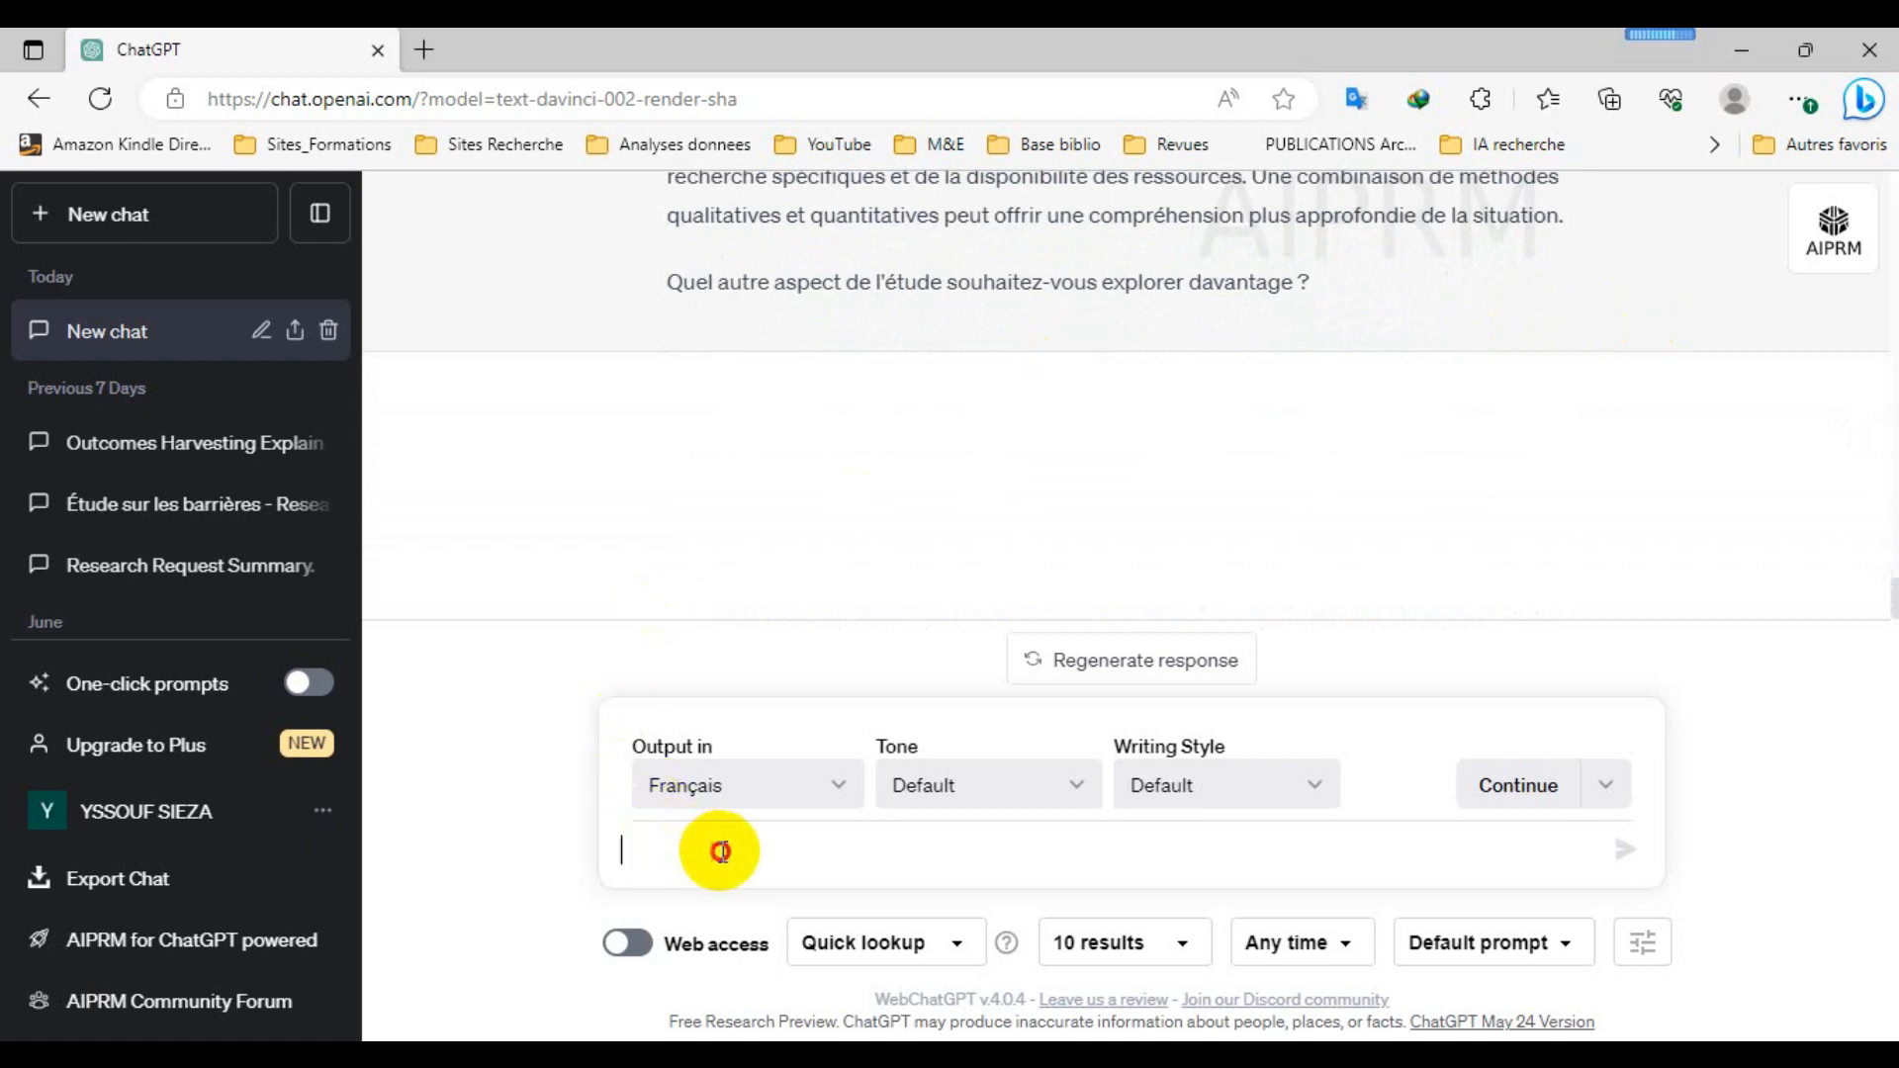
text(p)
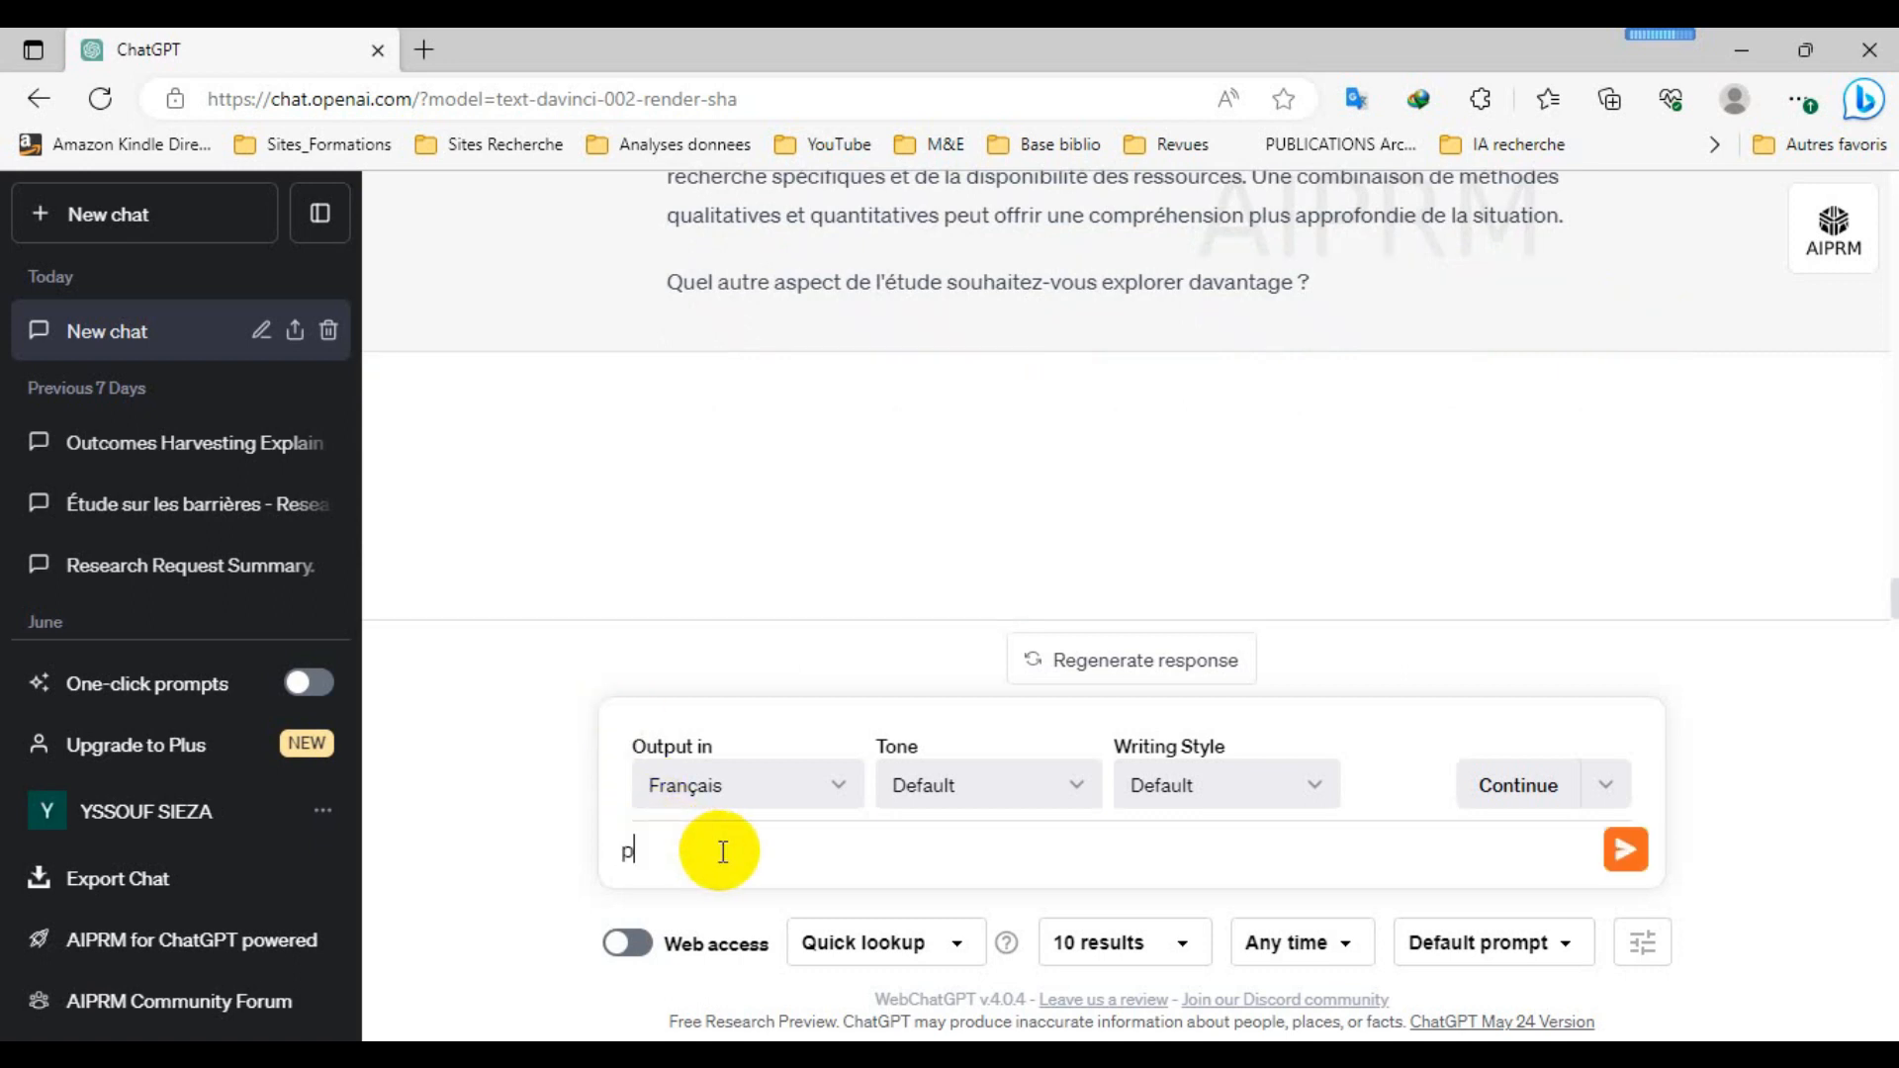
text(ouvez-vous proposer d)
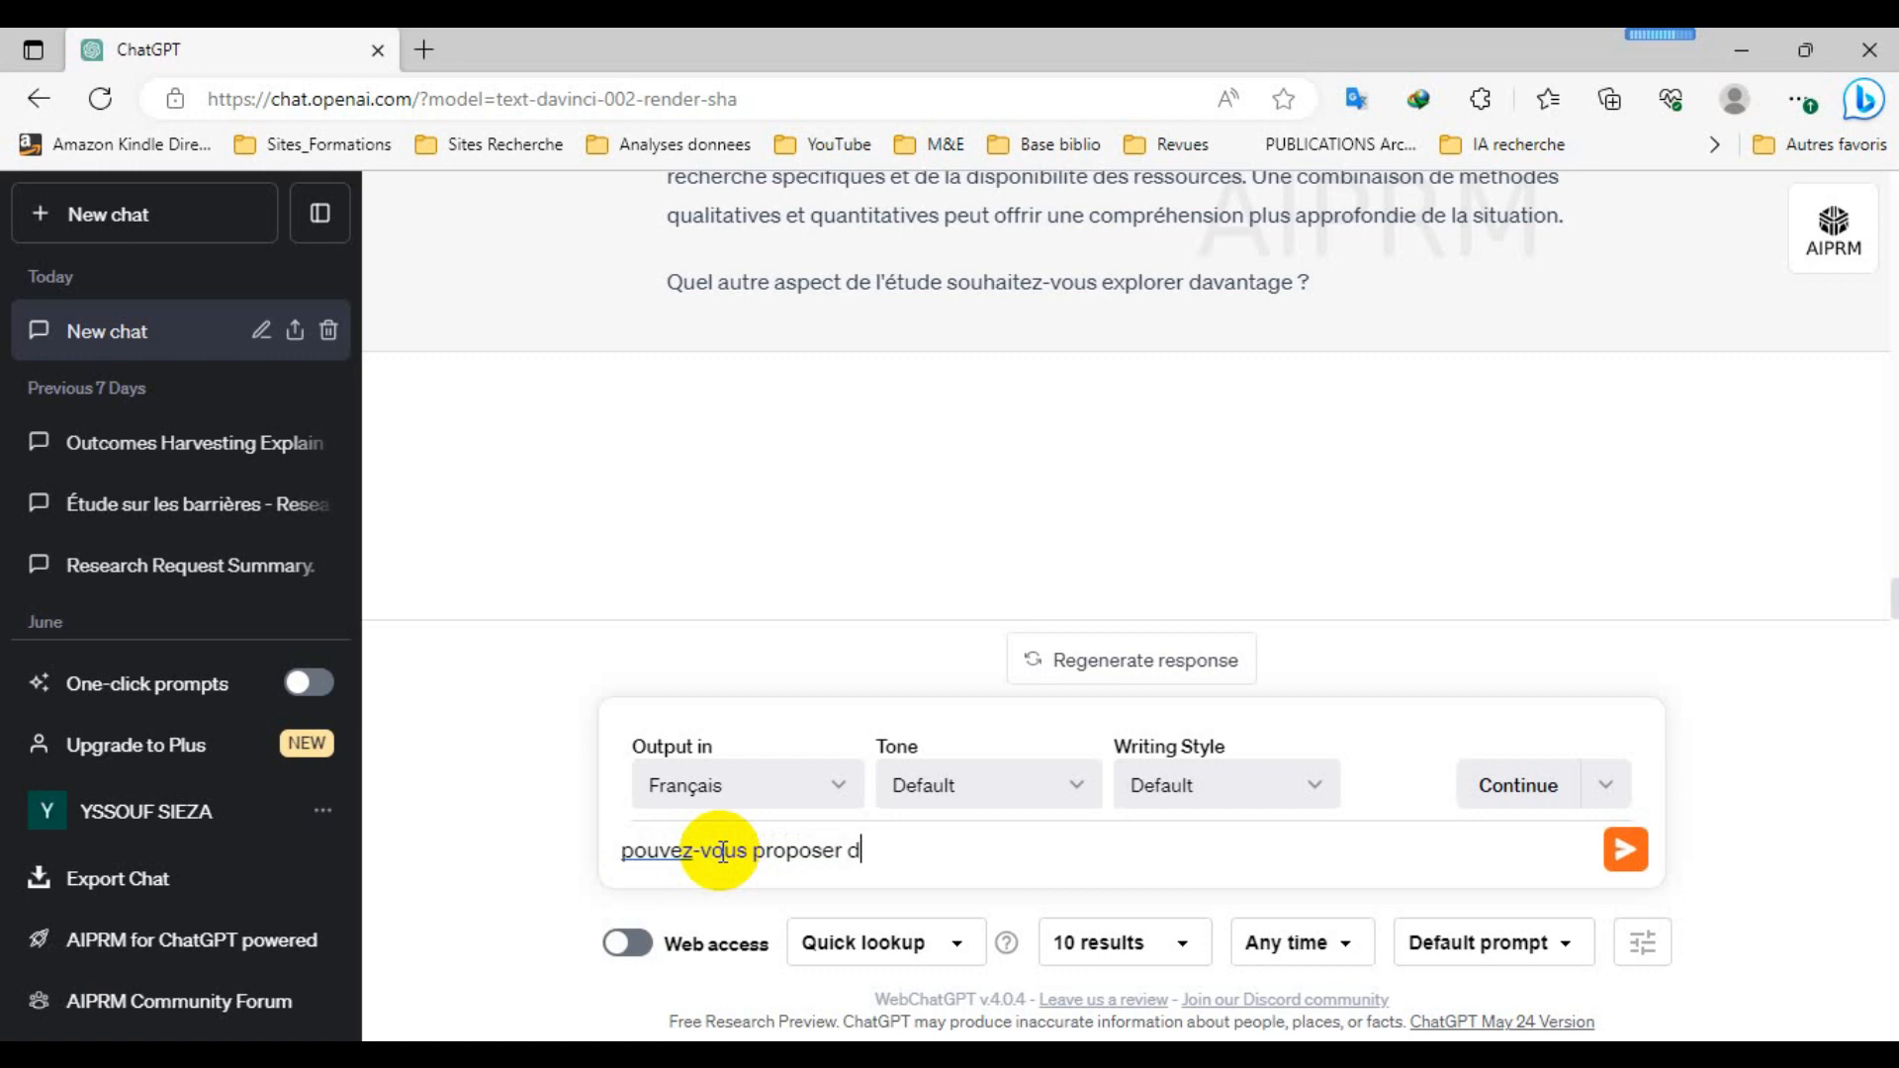
text(es questionnaires )
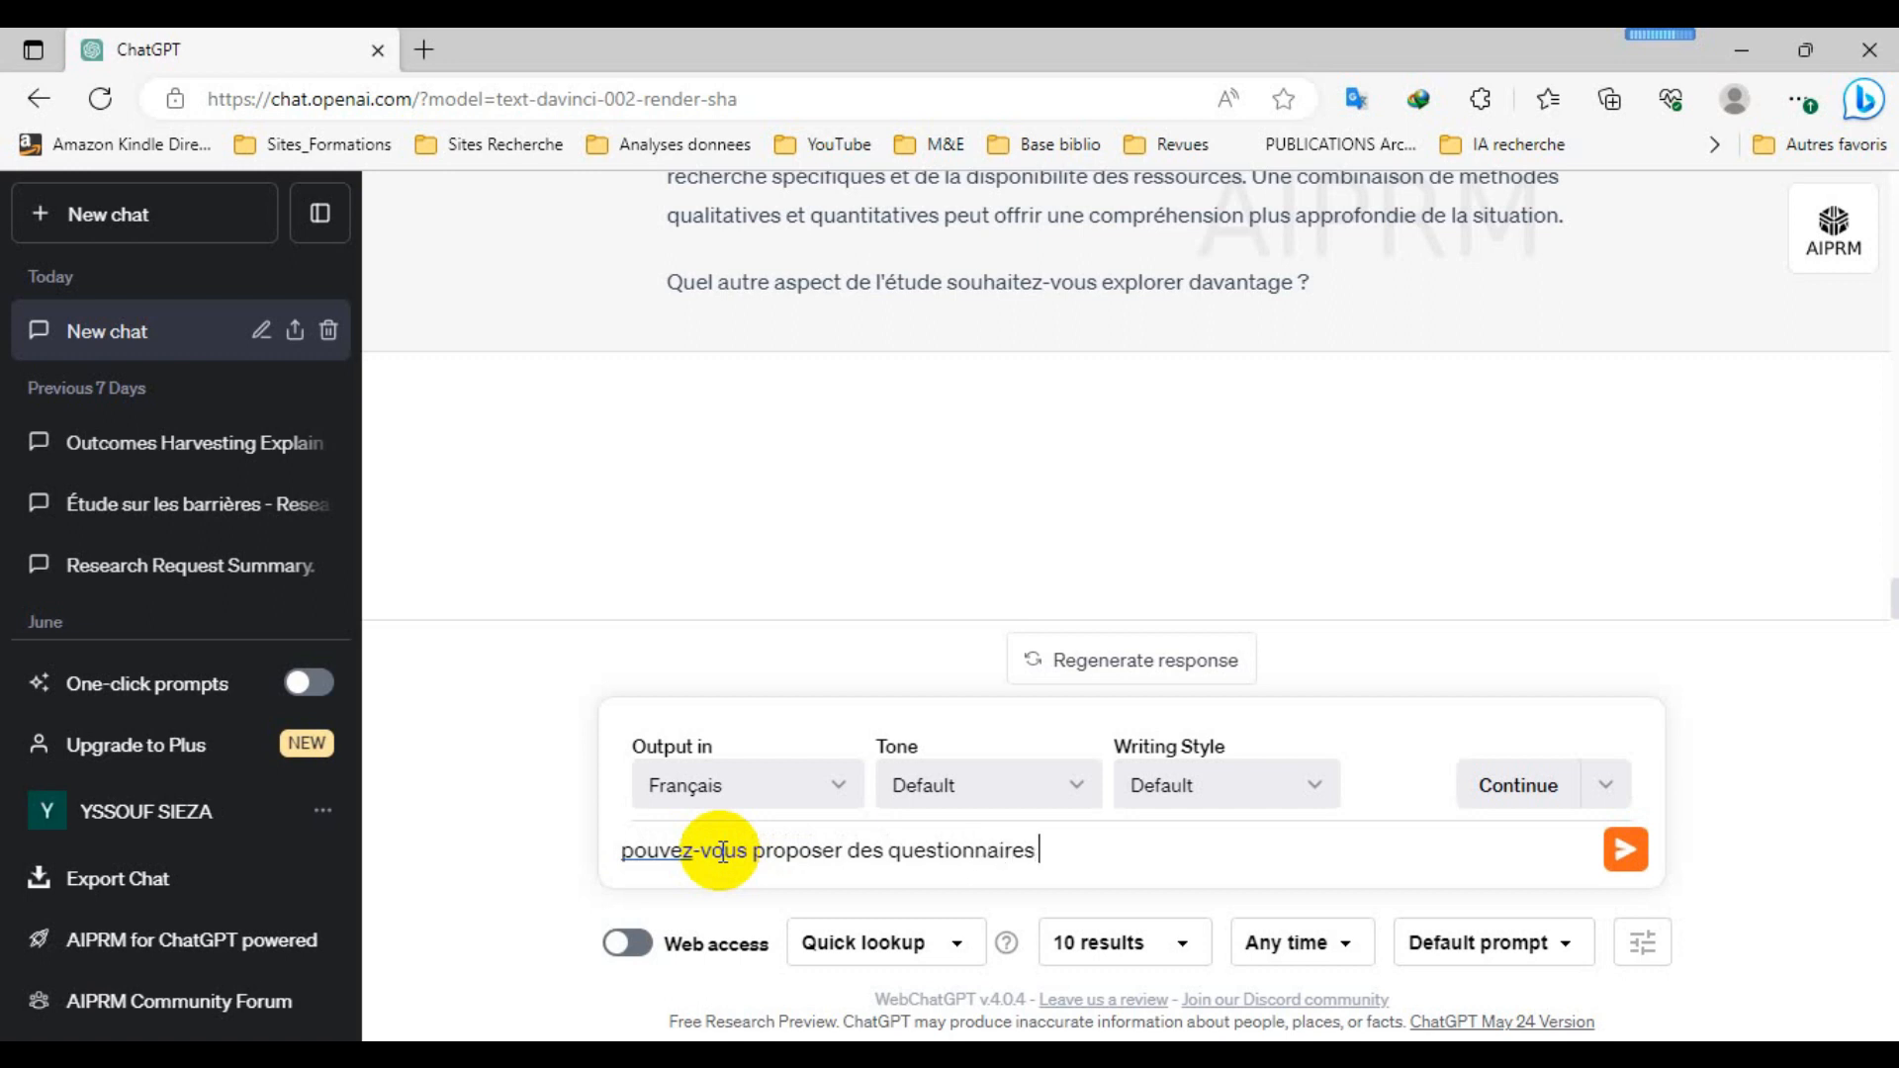
text(pour chacun des )
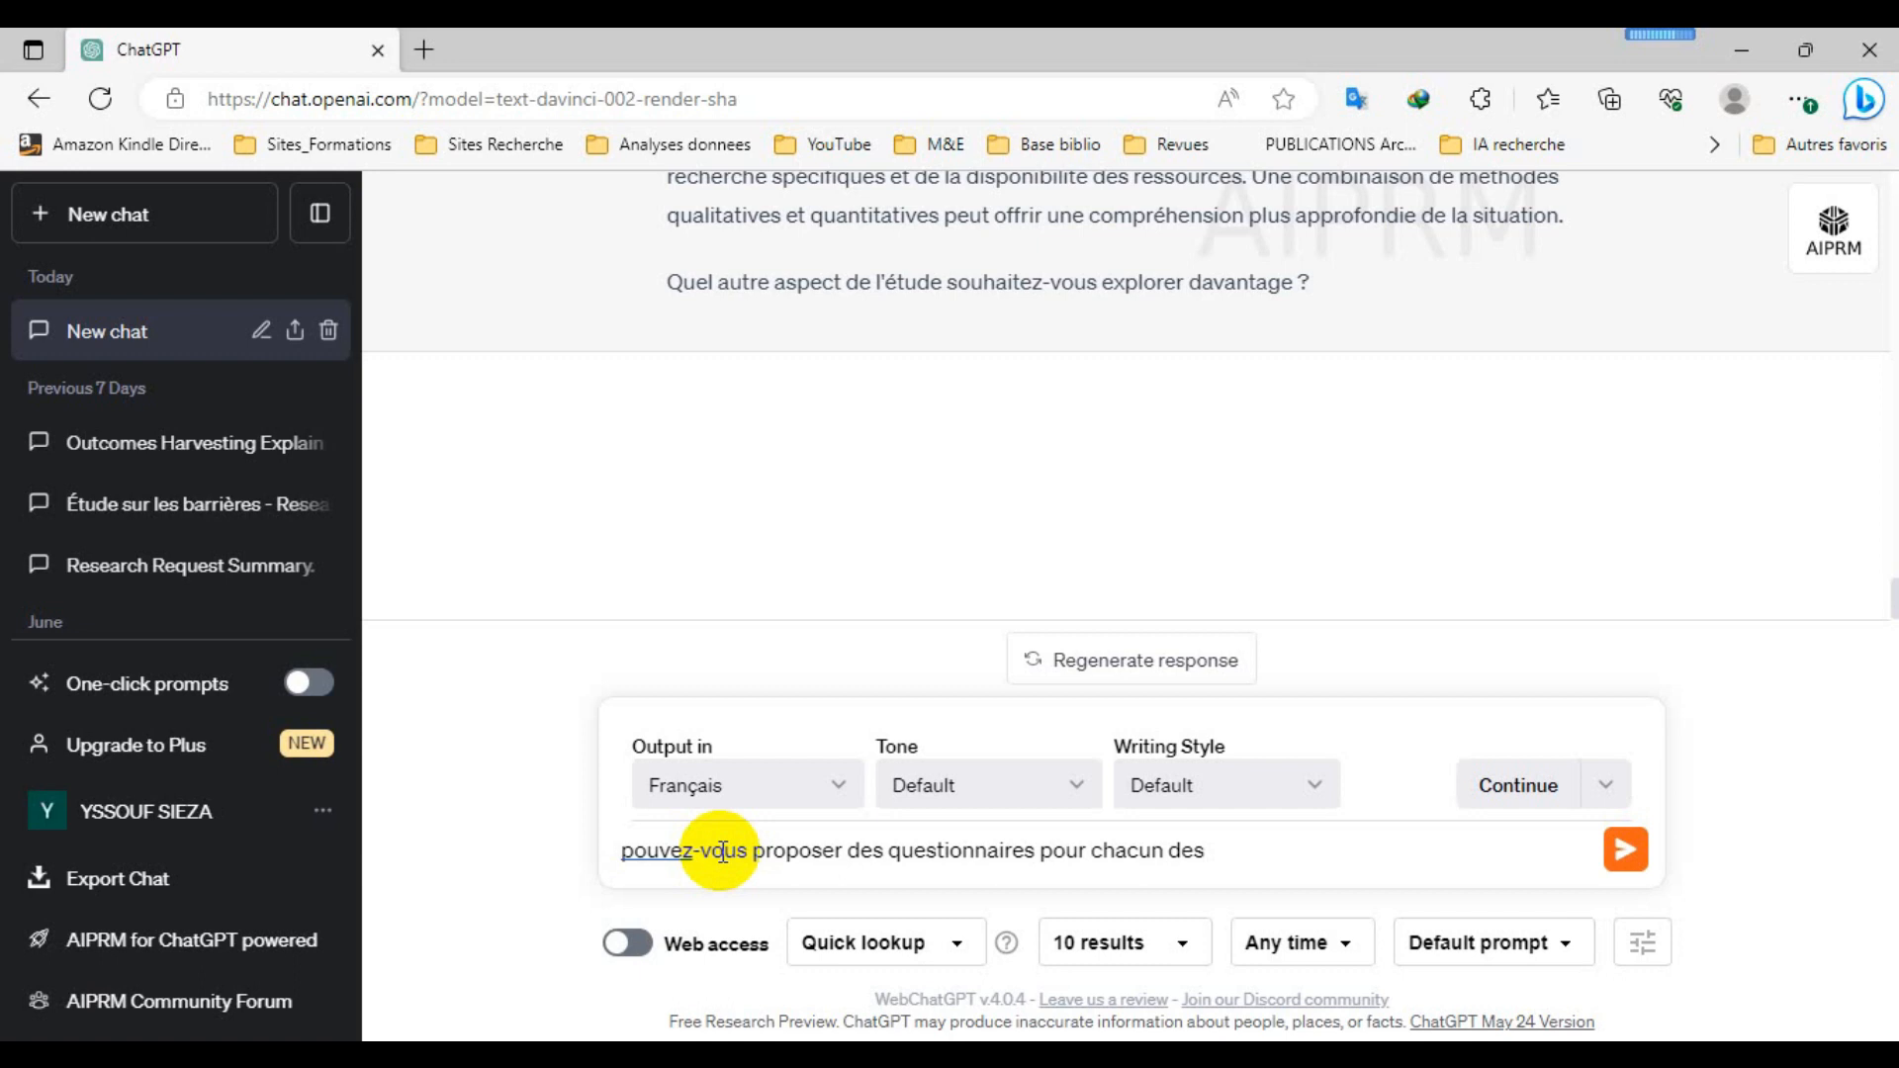
text(groupes d'acteurs?)
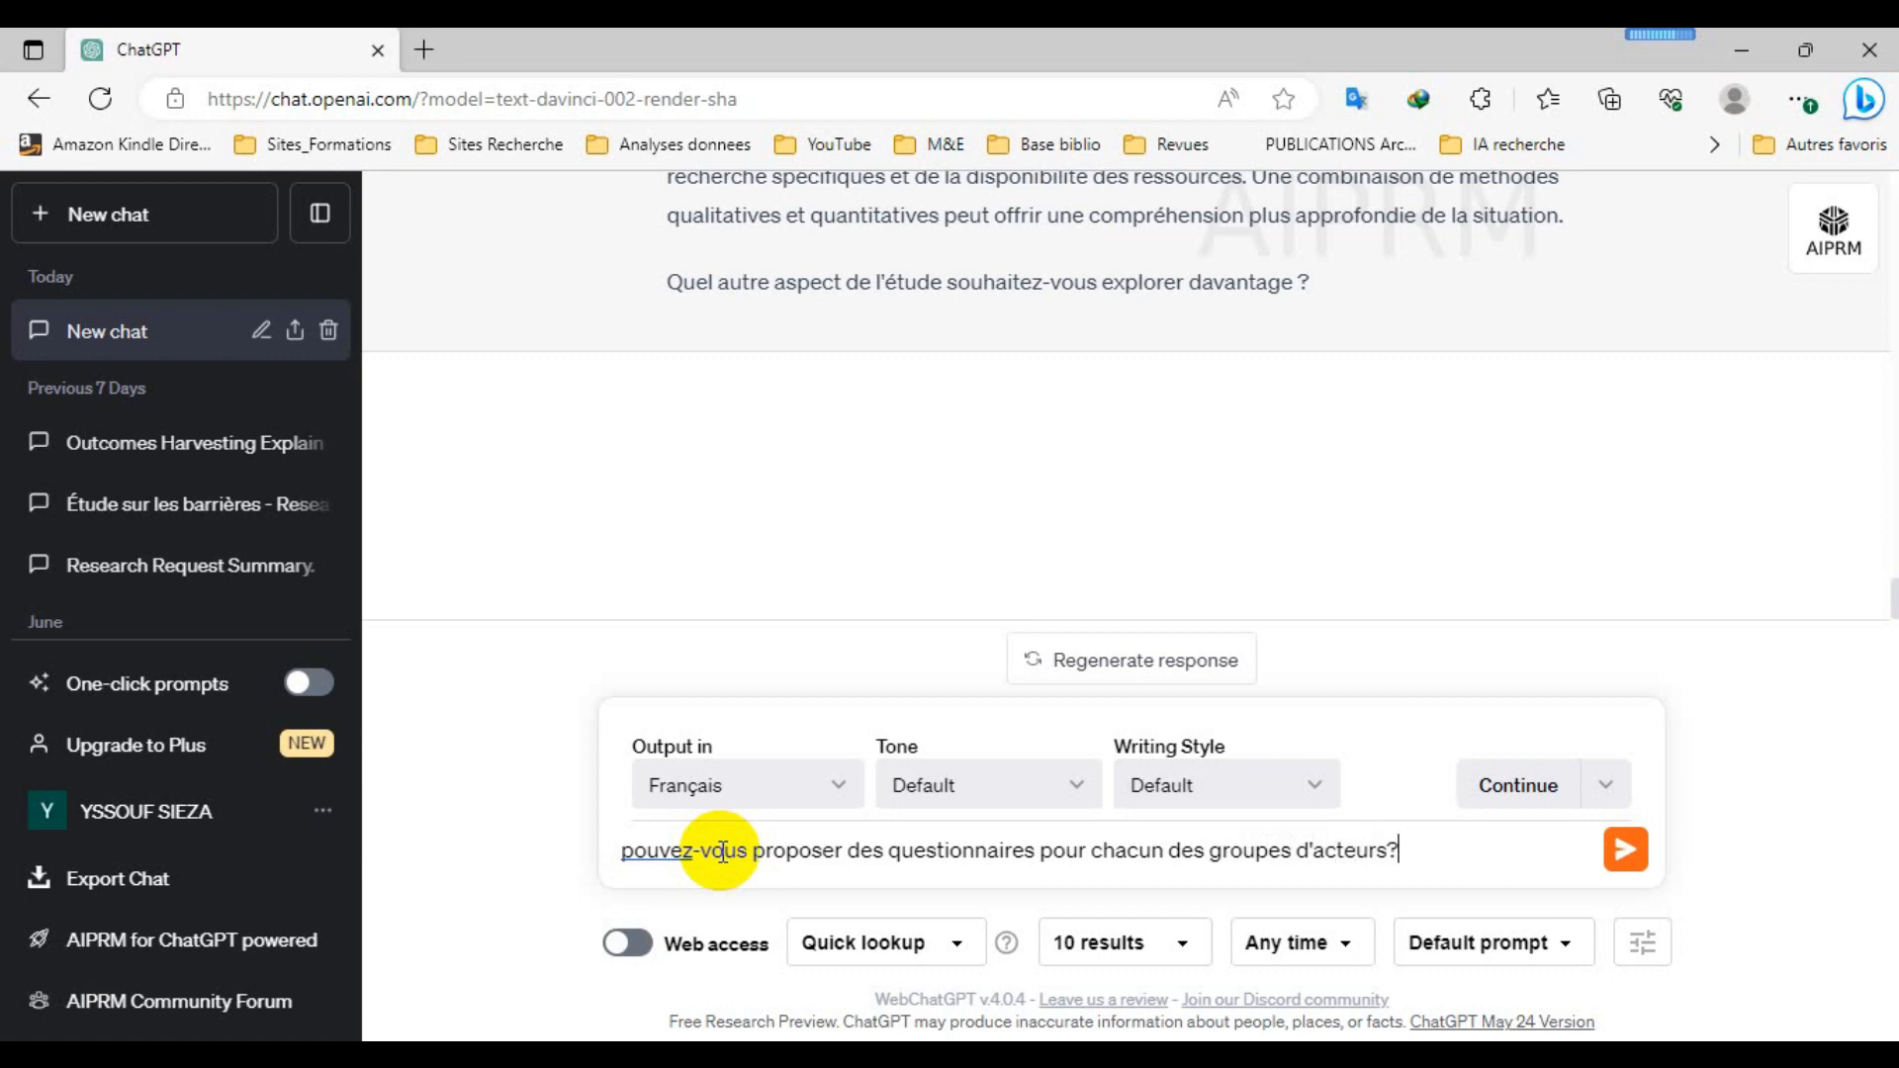
key(Return)
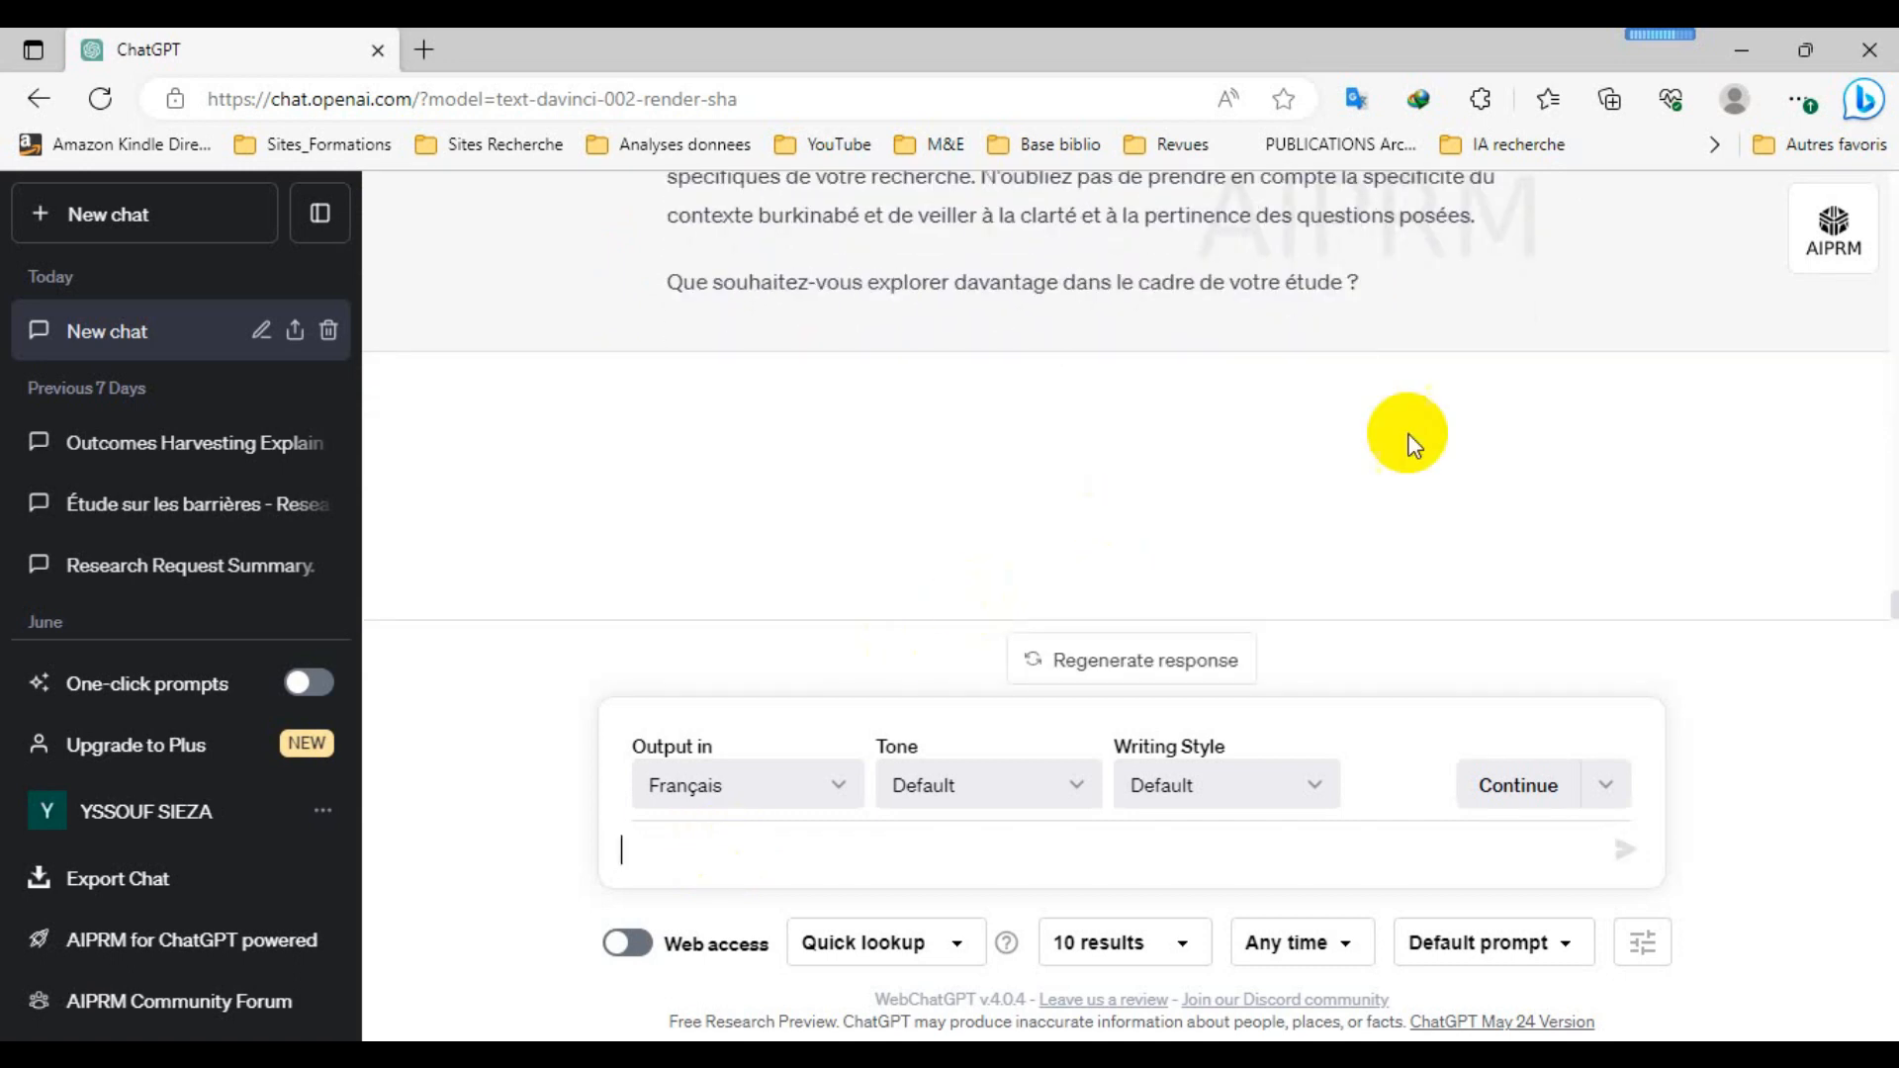
Review the proposed questionnaires for herders, local authorities, decentralised State services and civil society organisations, including the closing advice on adapting them.
scroll(1493, 431, up, 6)
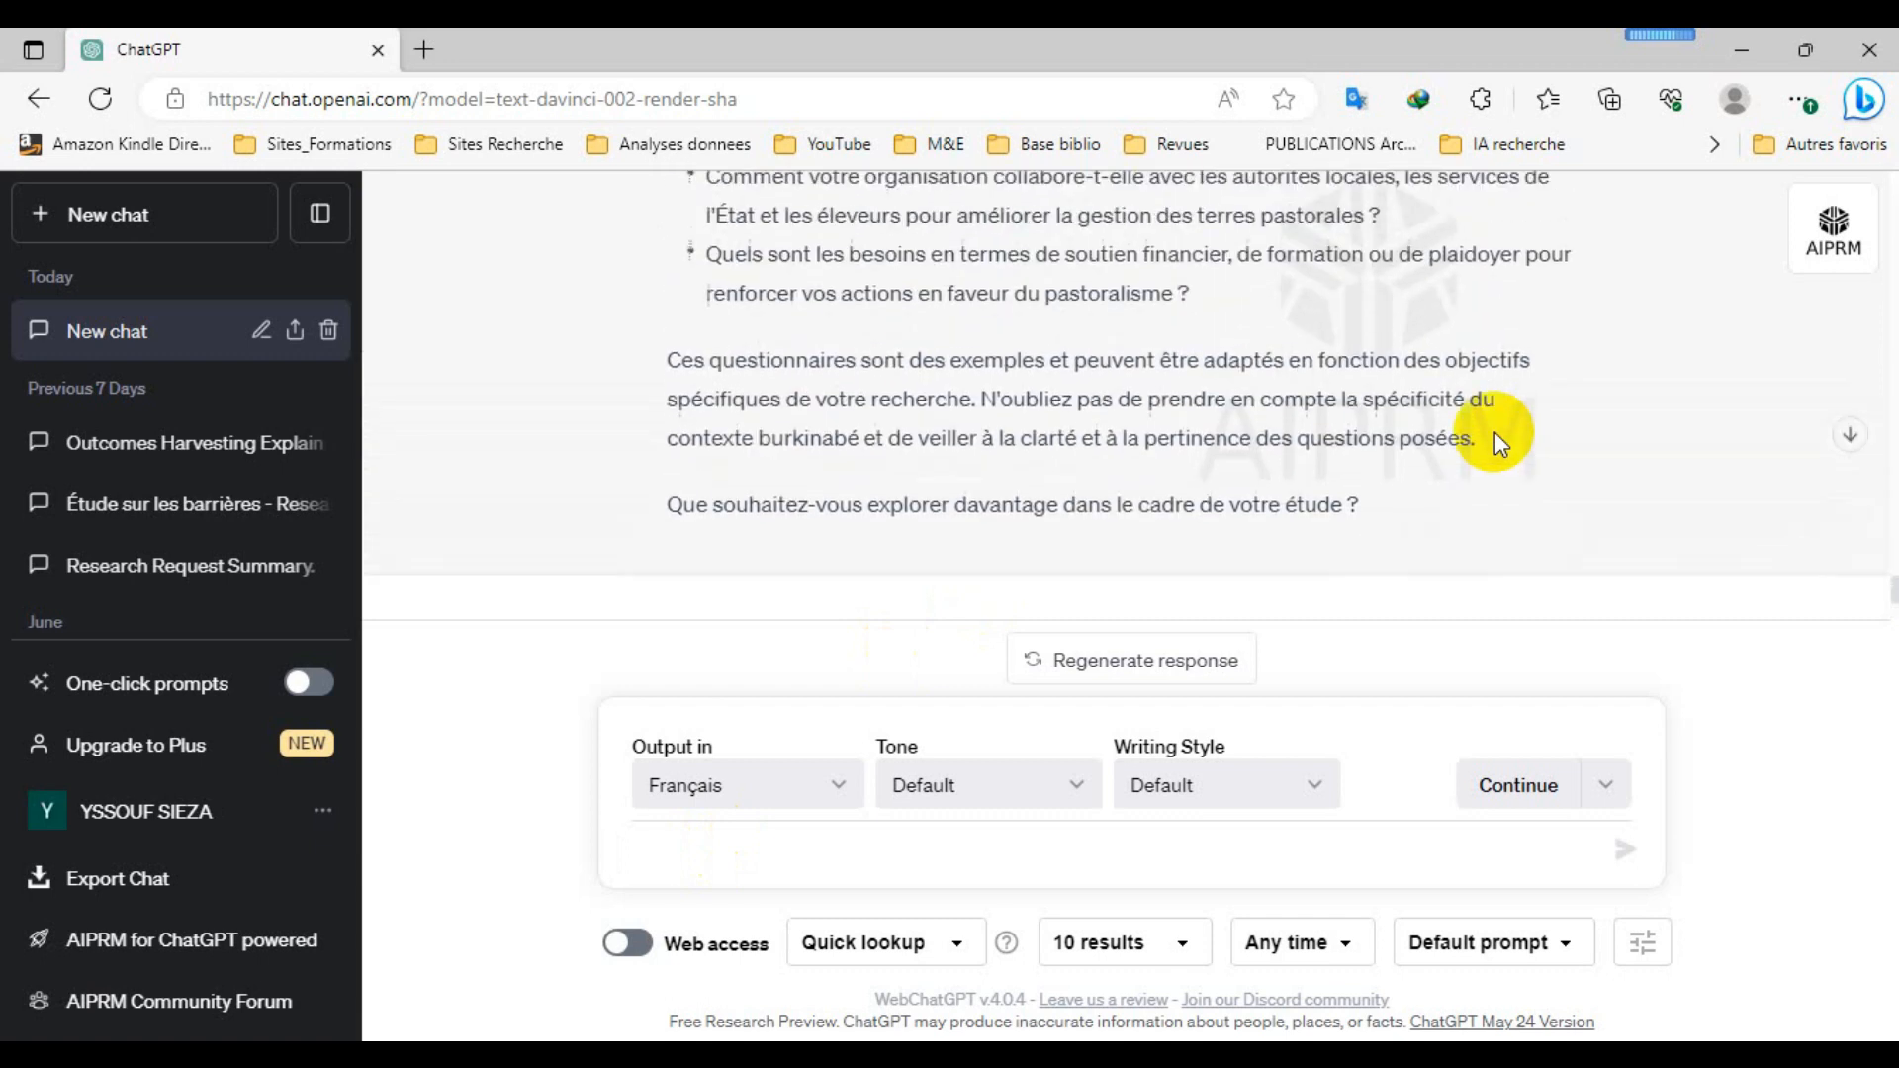
scroll(1495, 433, up, 6)
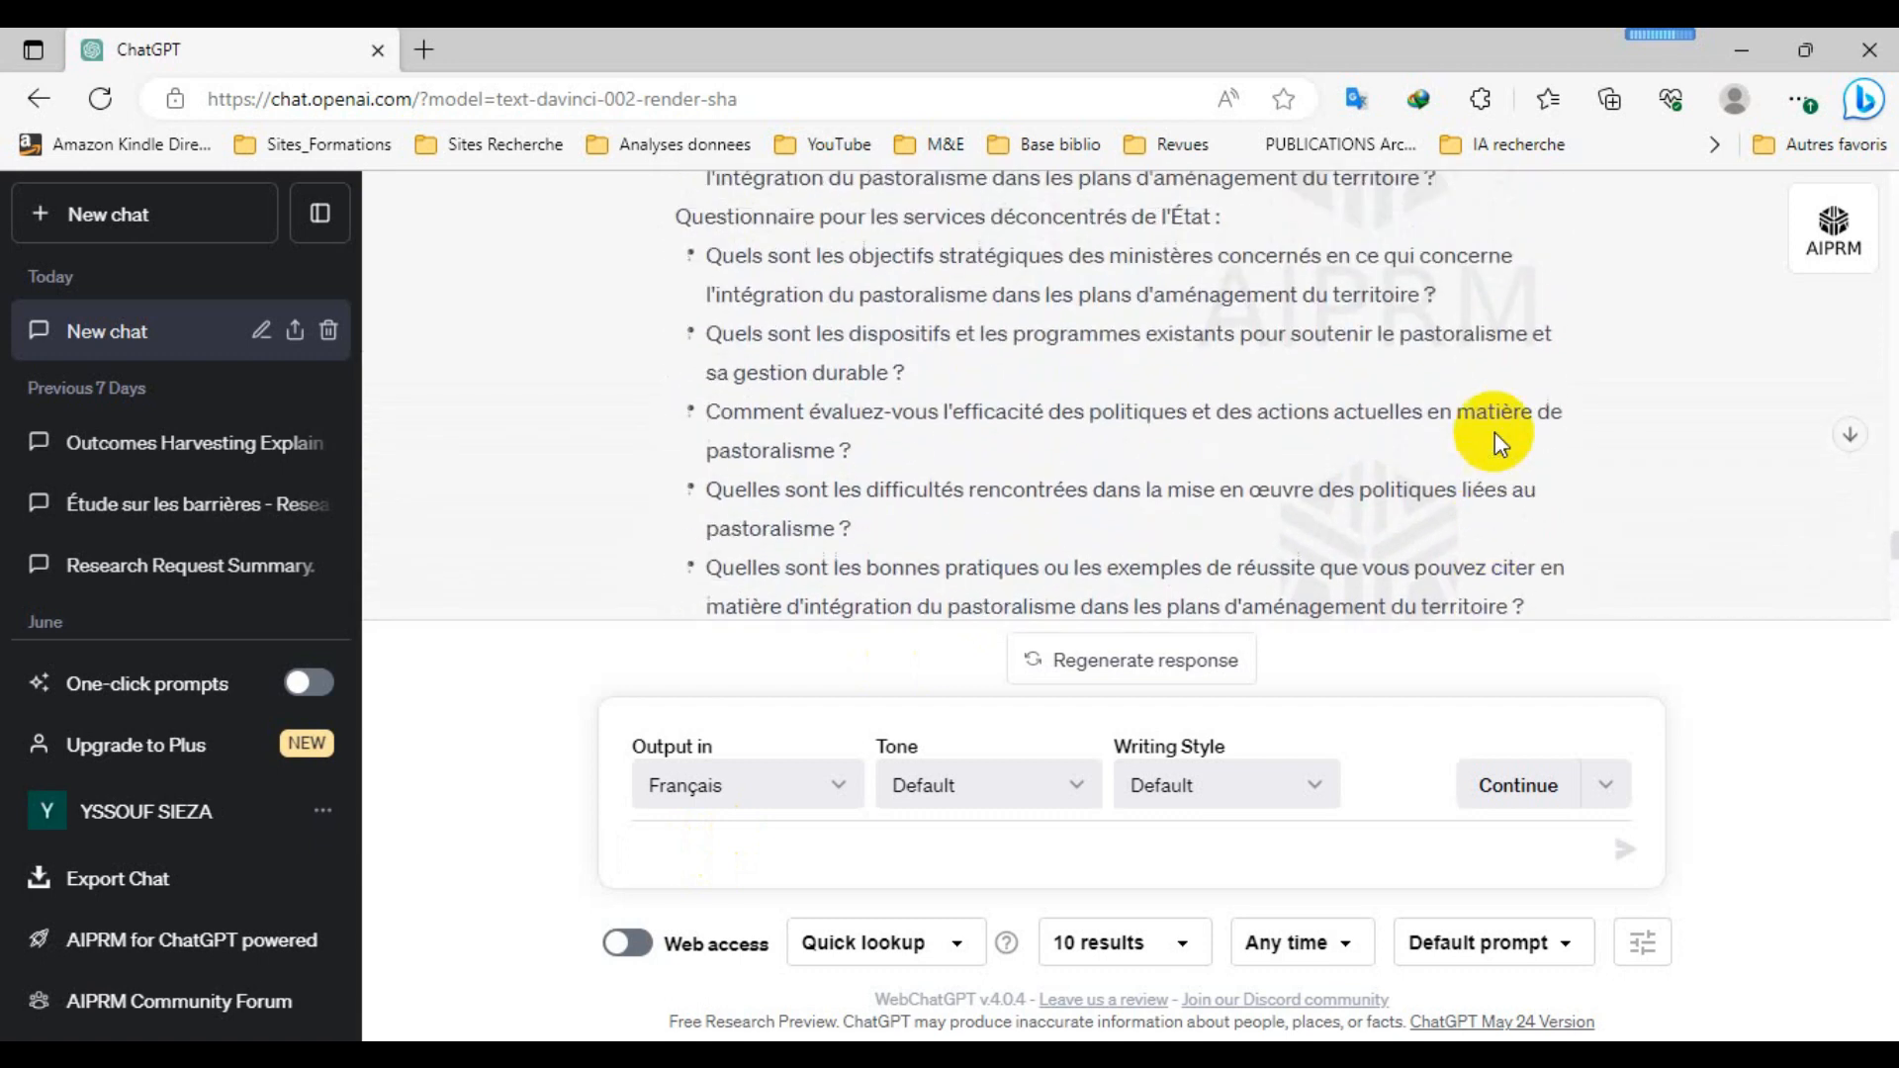
scroll(1493, 431, up, 8)
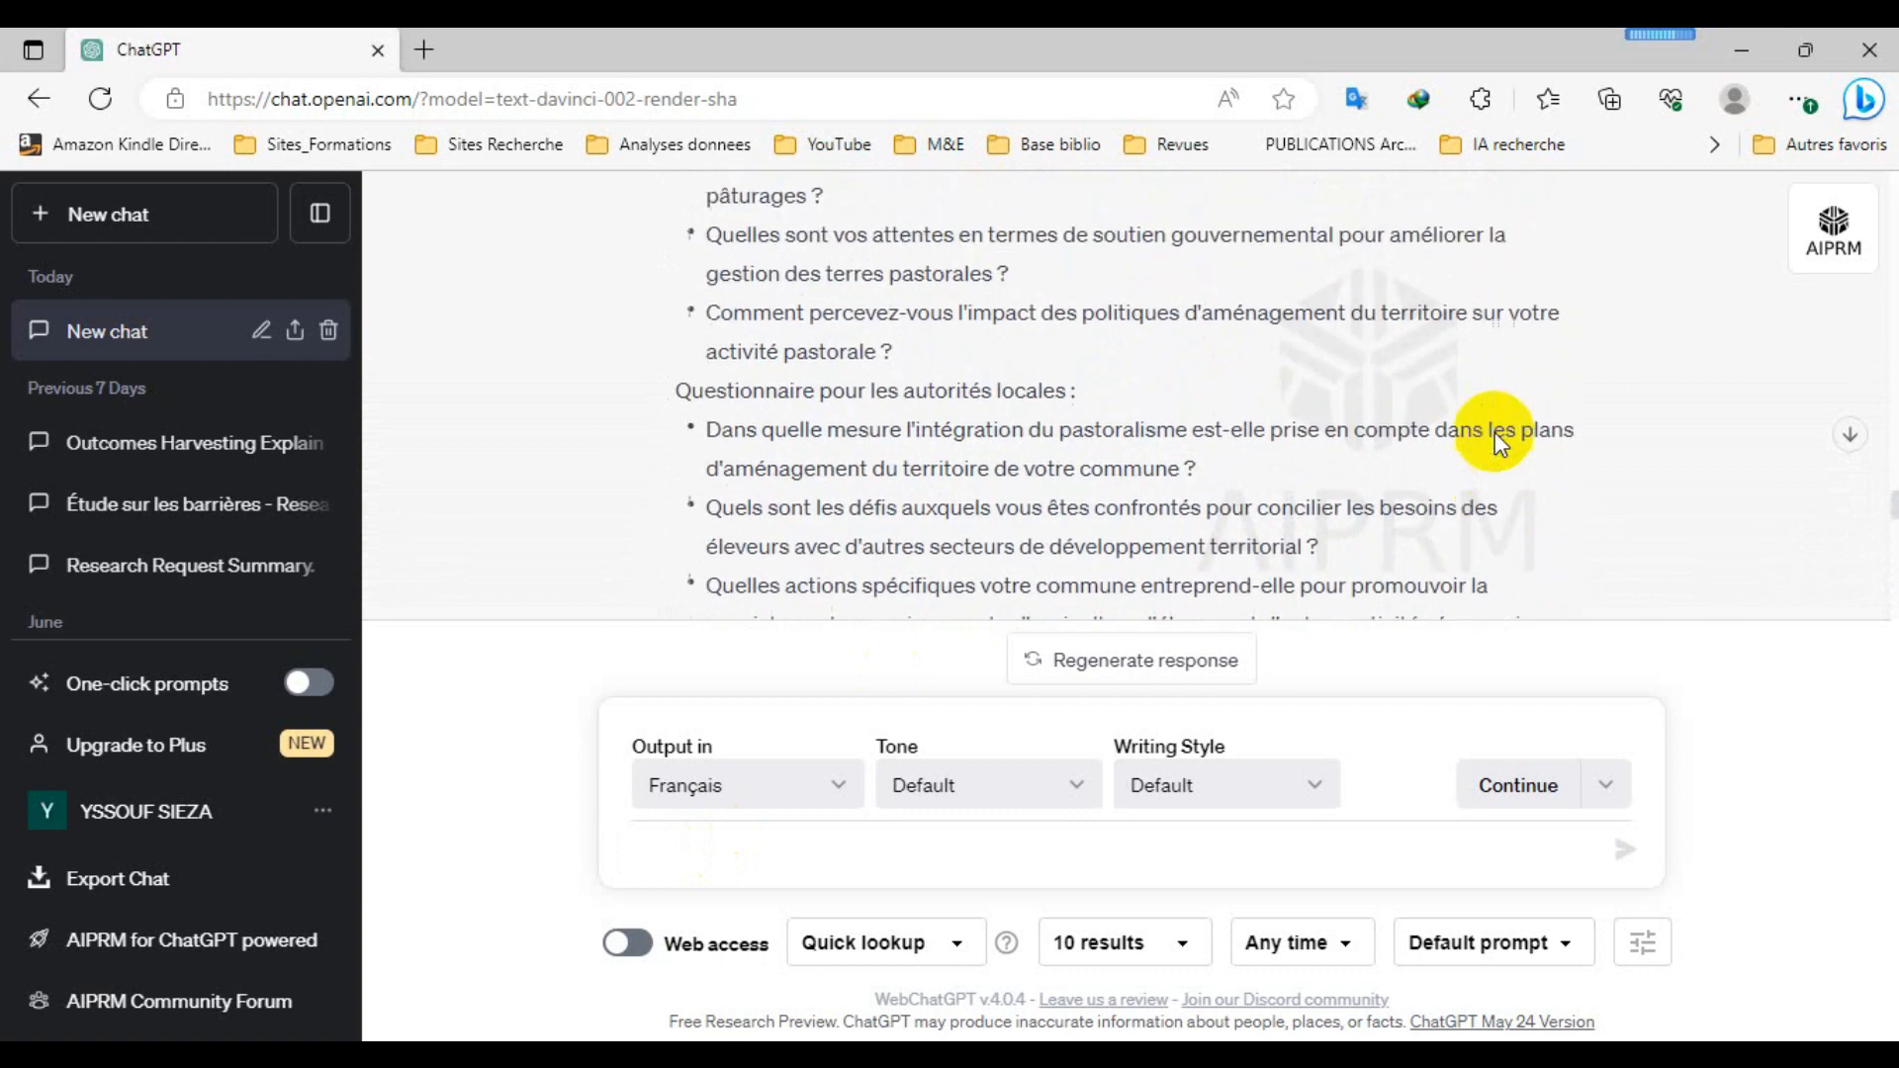
scroll(1493, 431, up, 1)
scroll(1493, 431, down, 2)
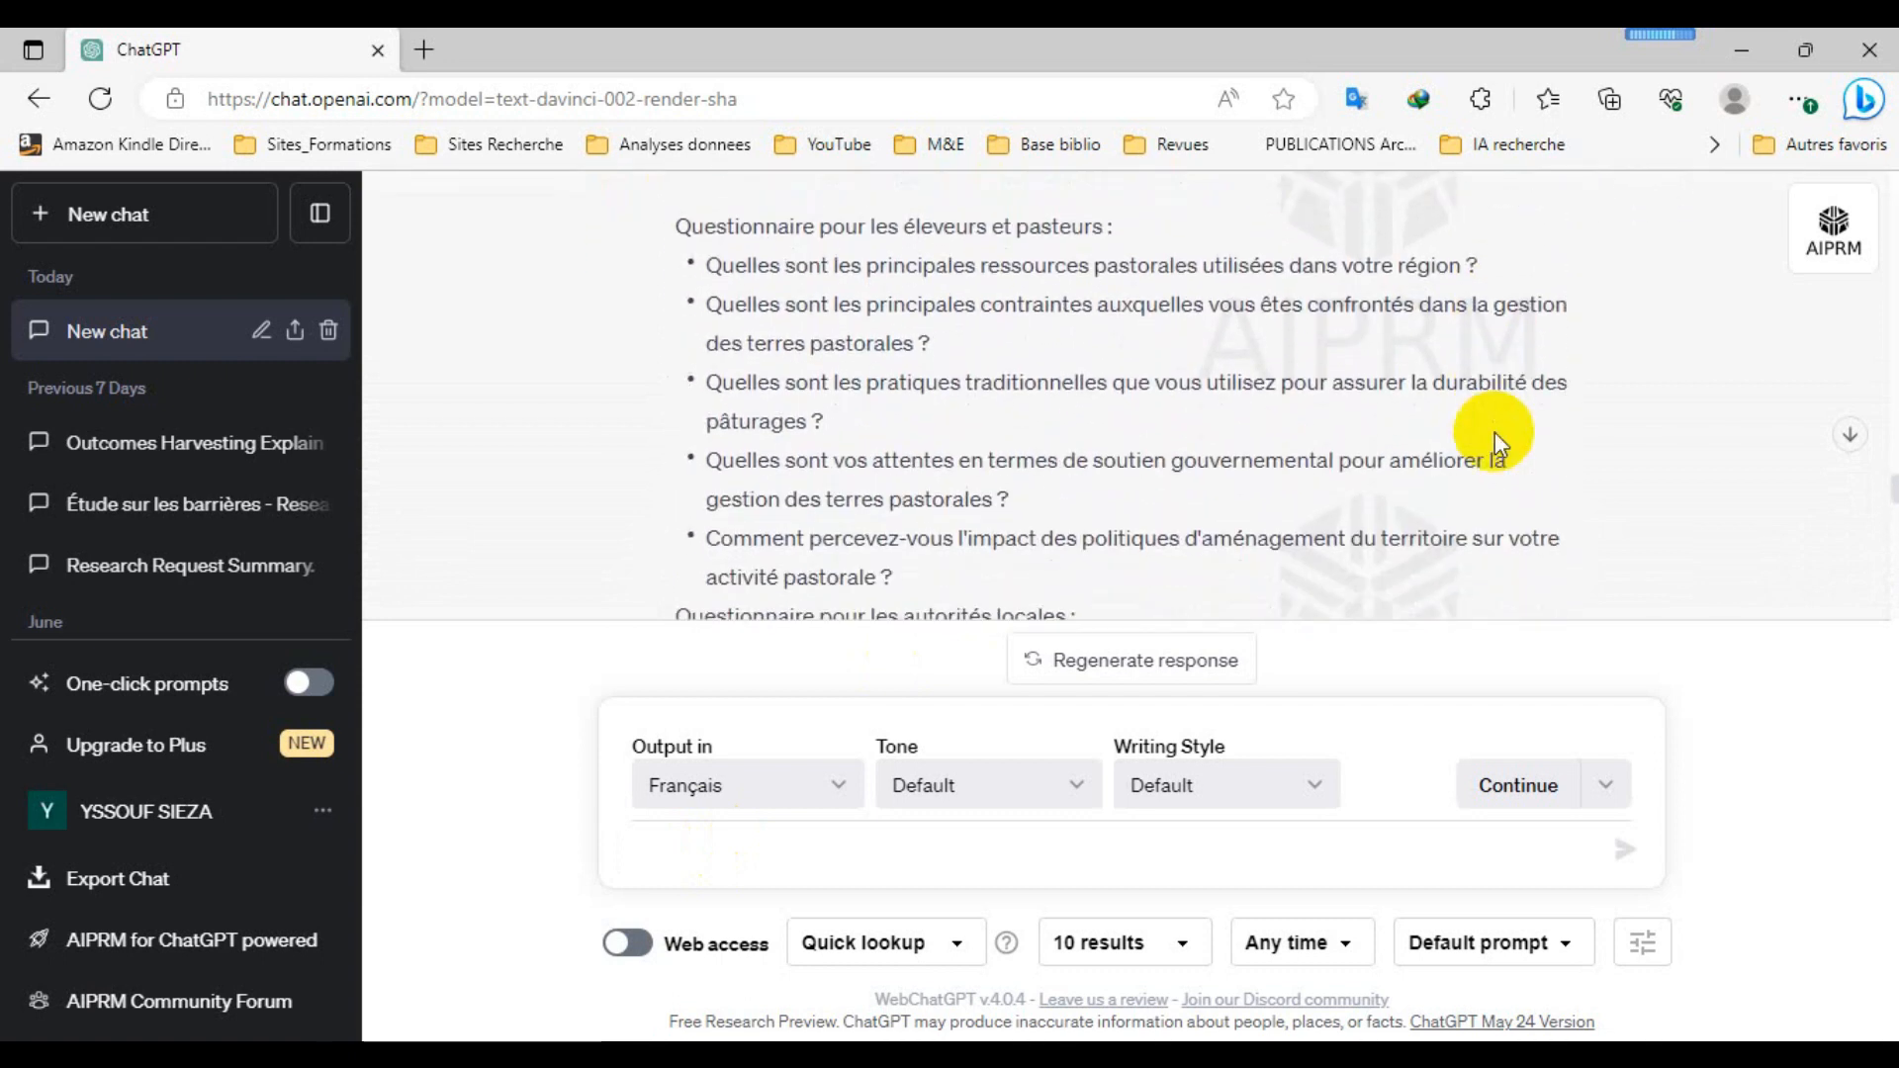
scroll(1494, 431, down, 1)
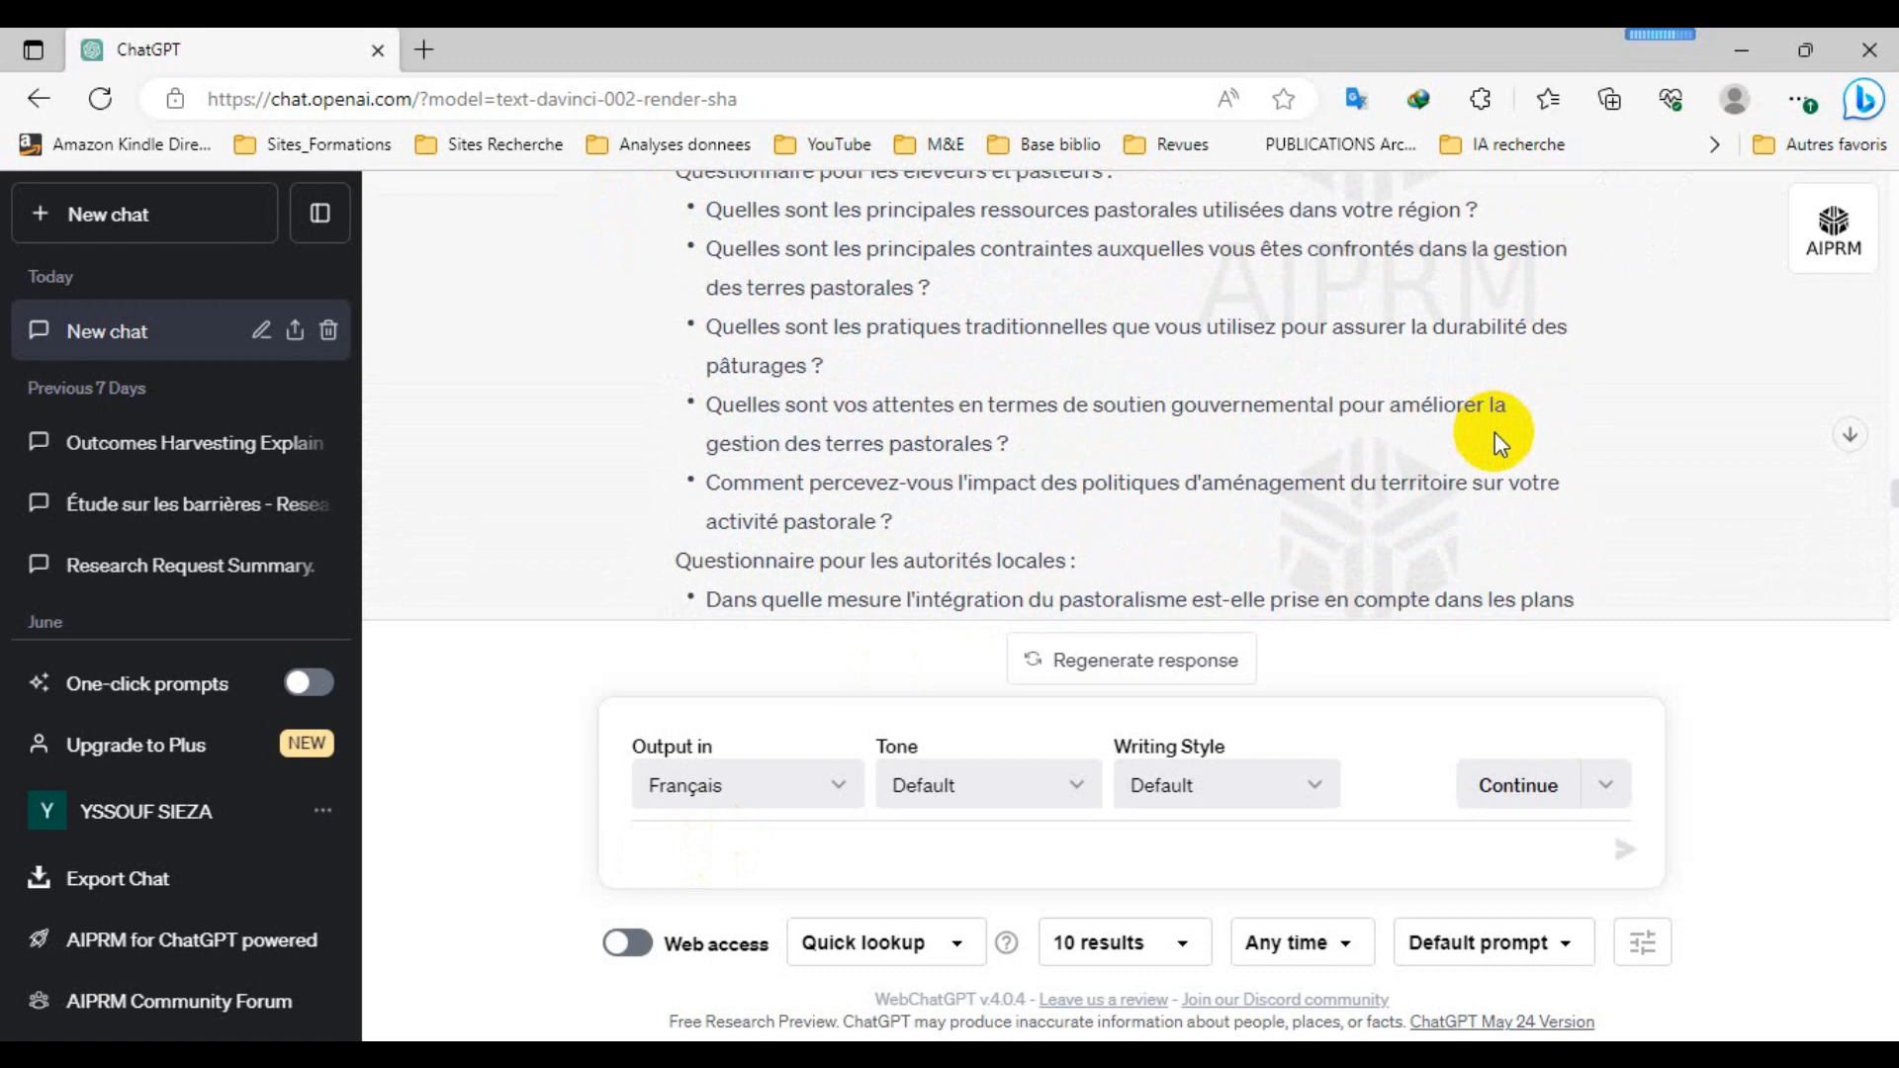
scroll(1493, 431, down, 3)
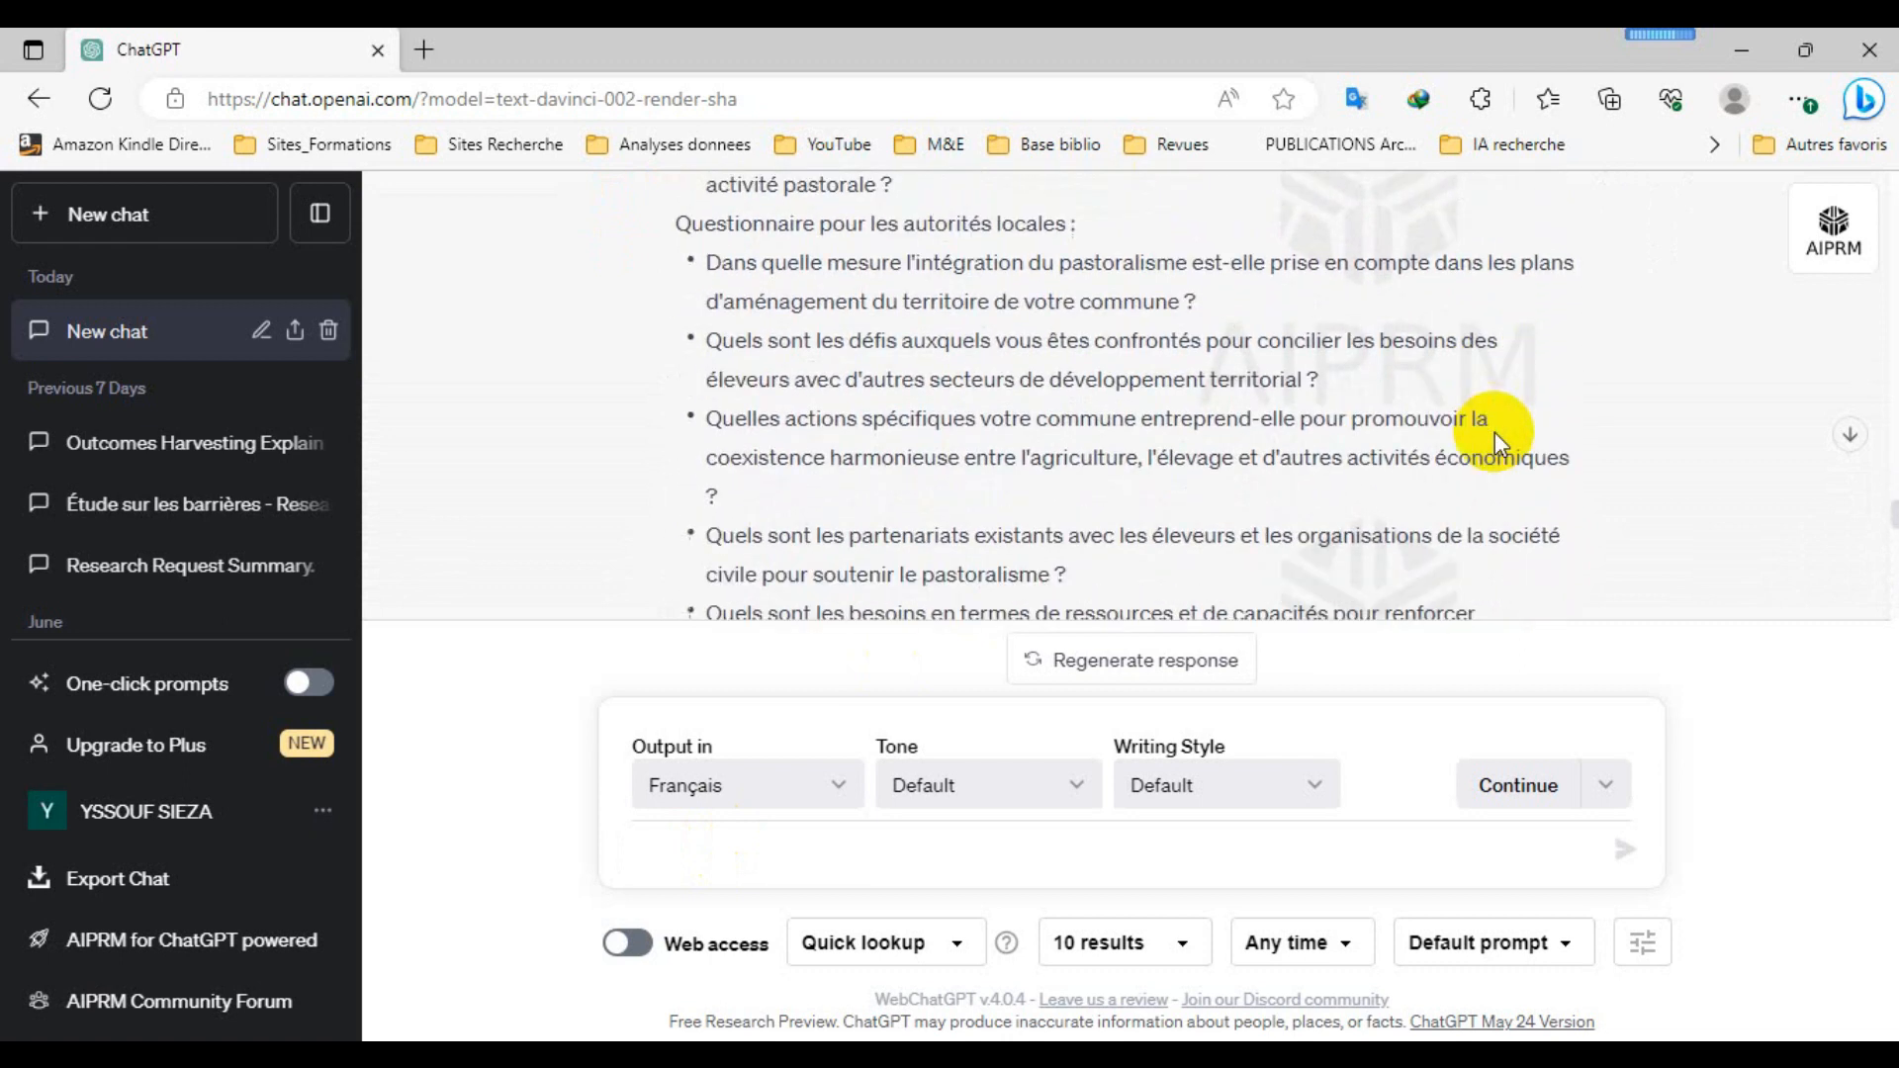
scroll(1493, 431, down, 4)
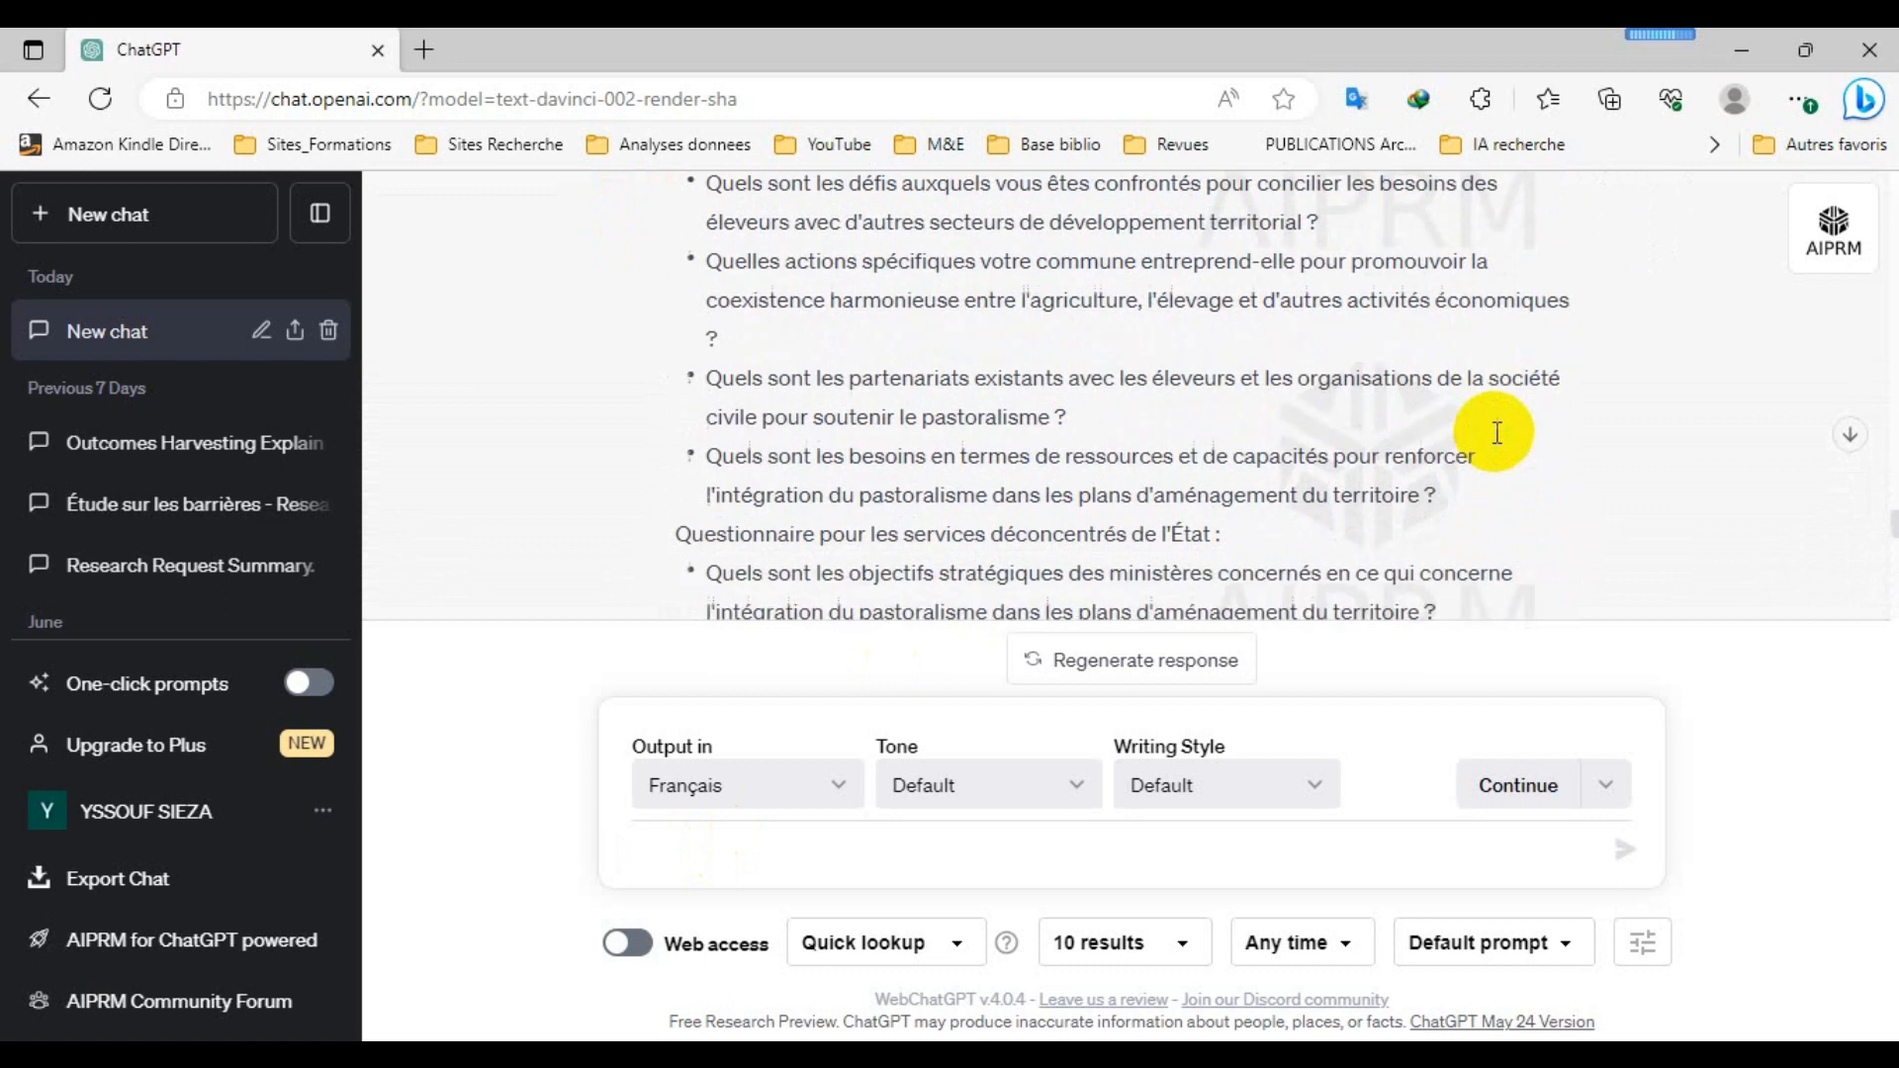
scroll(1493, 435, down, 1)
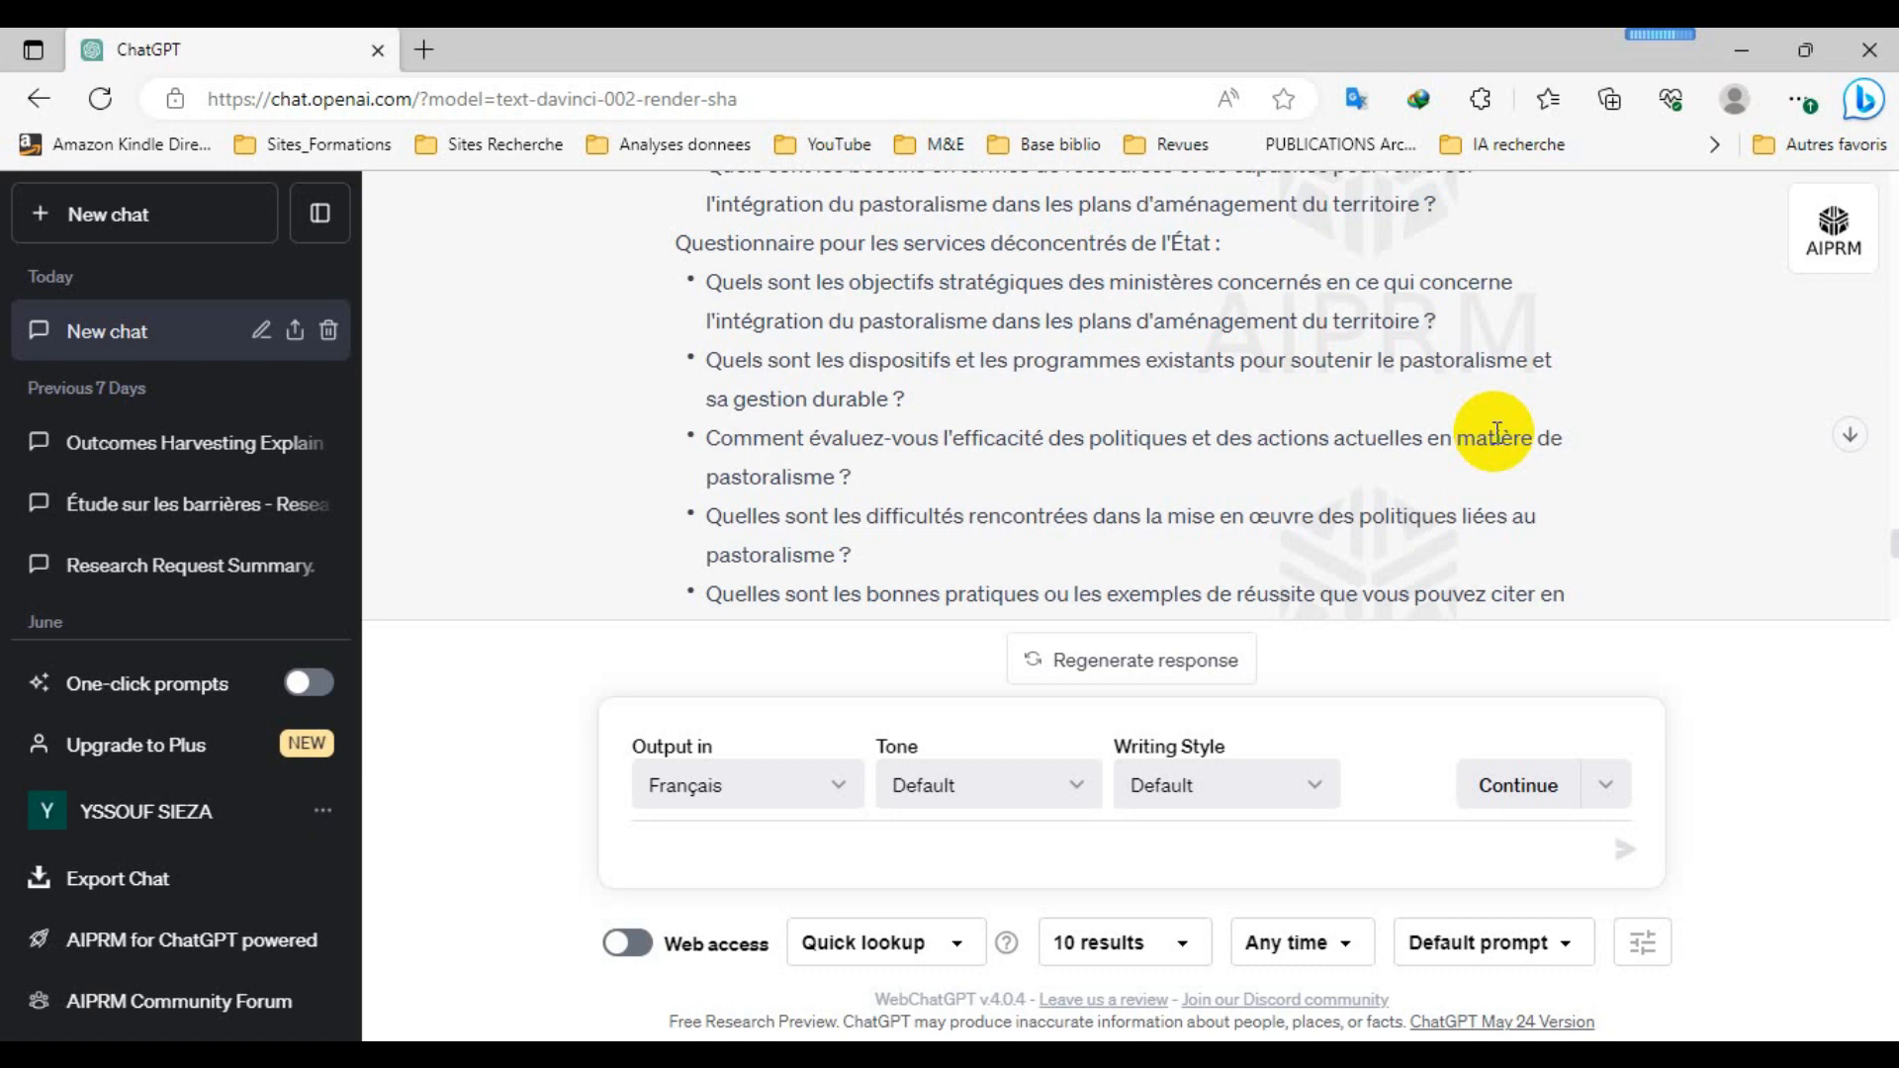
scroll(1496, 432, down, 2)
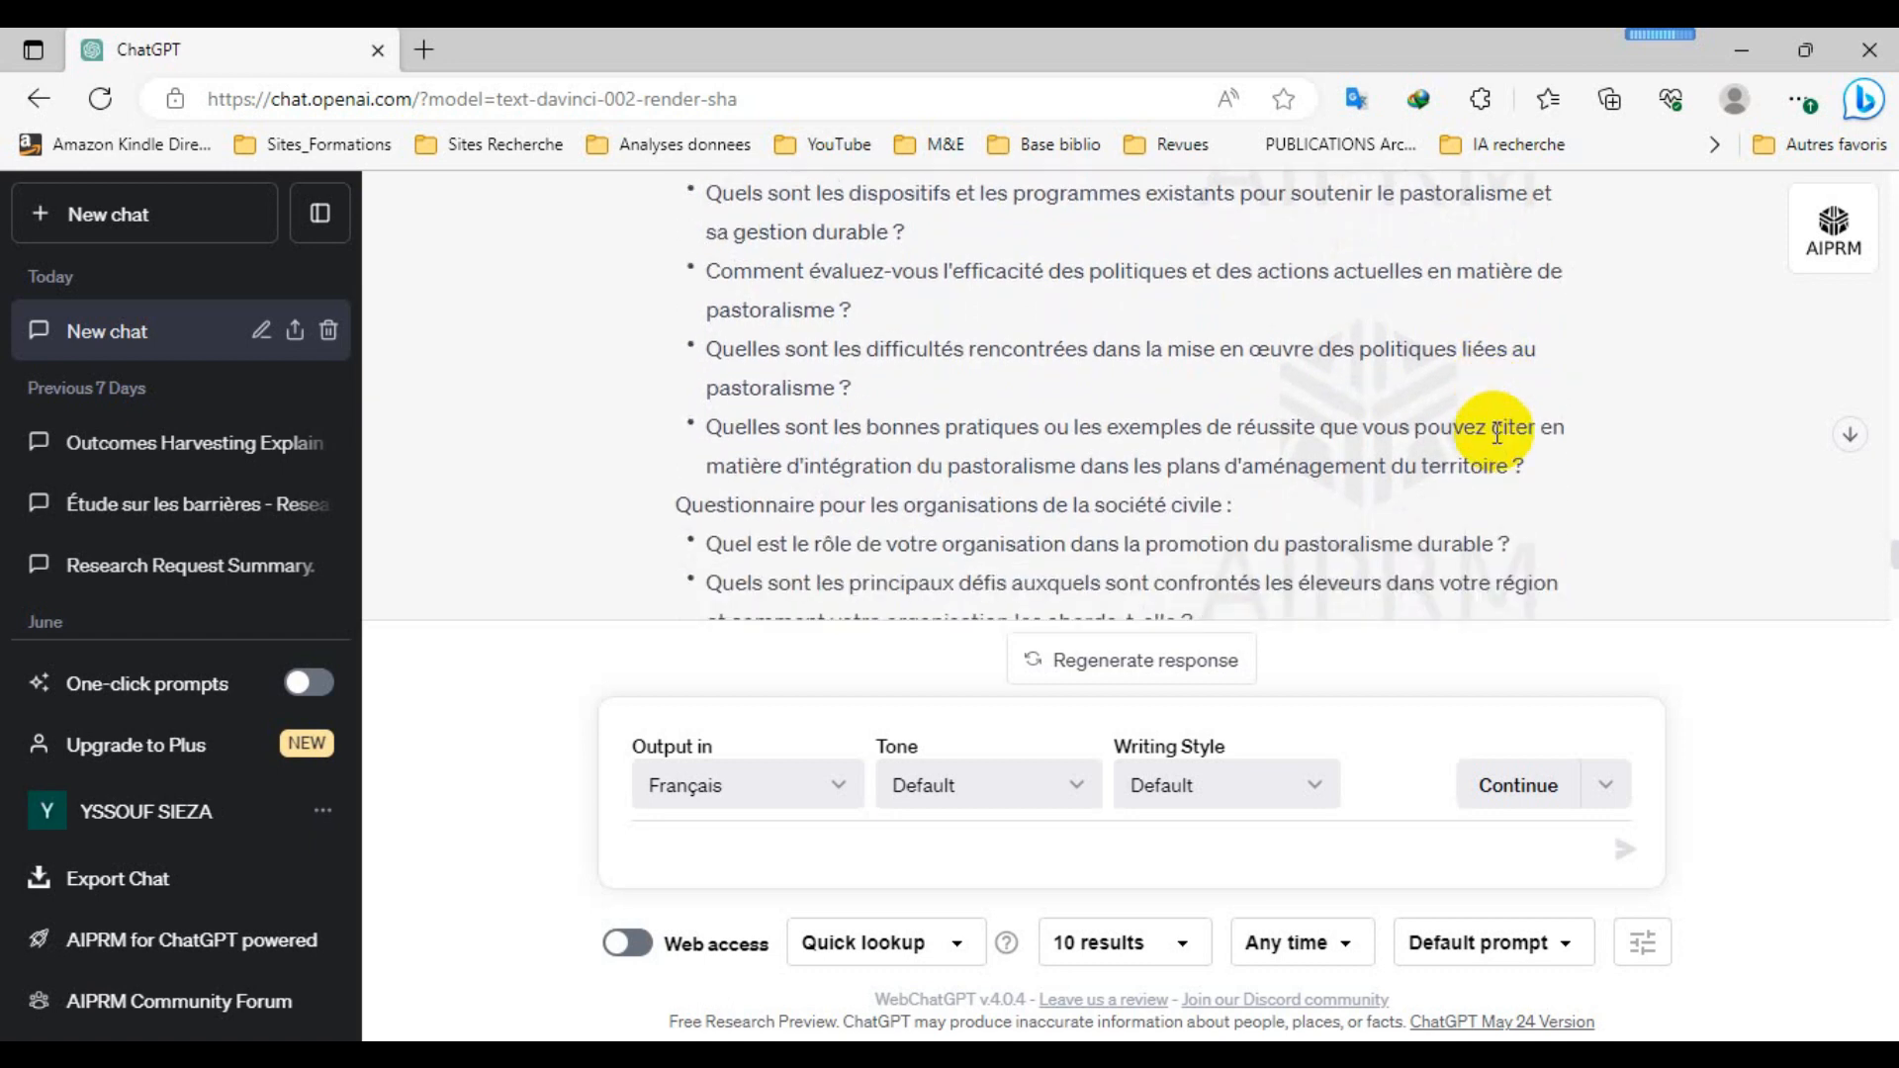
scroll(1496, 432, down, 1)
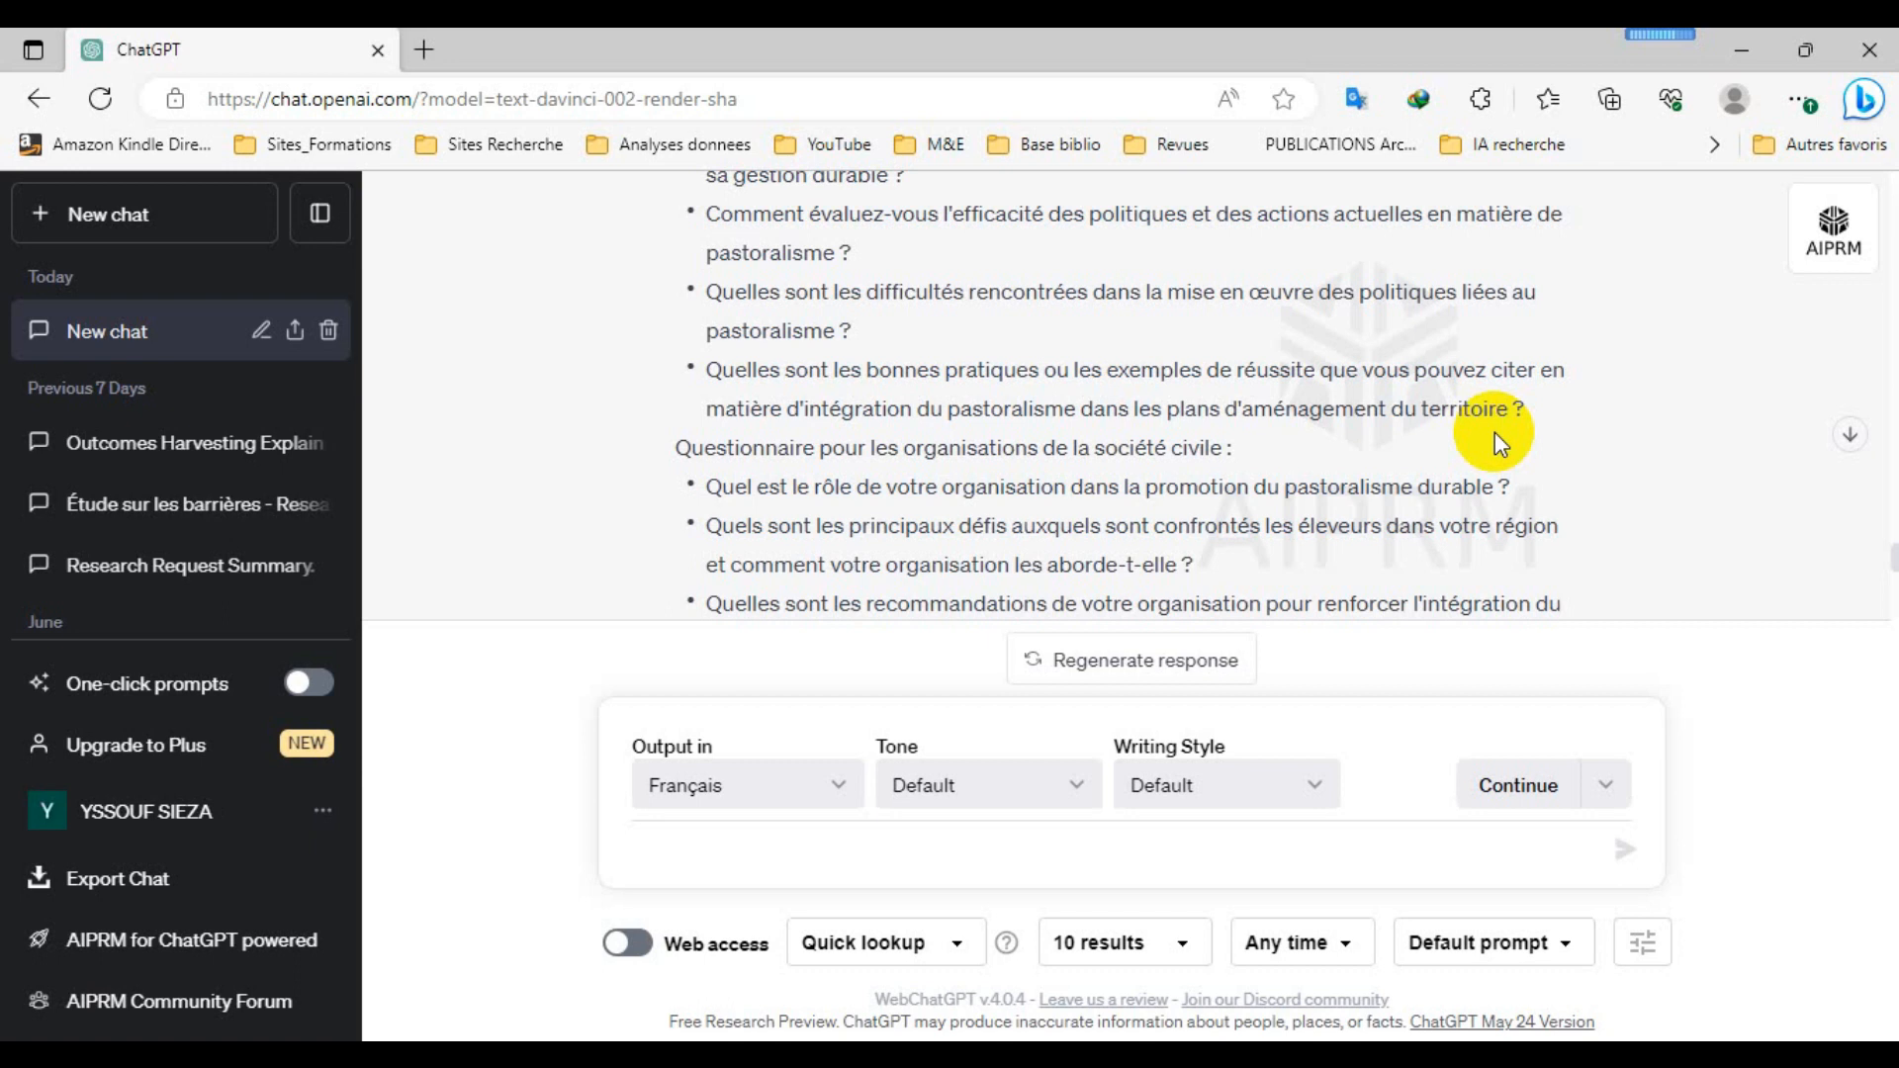
scroll(1493, 431, down, 3)
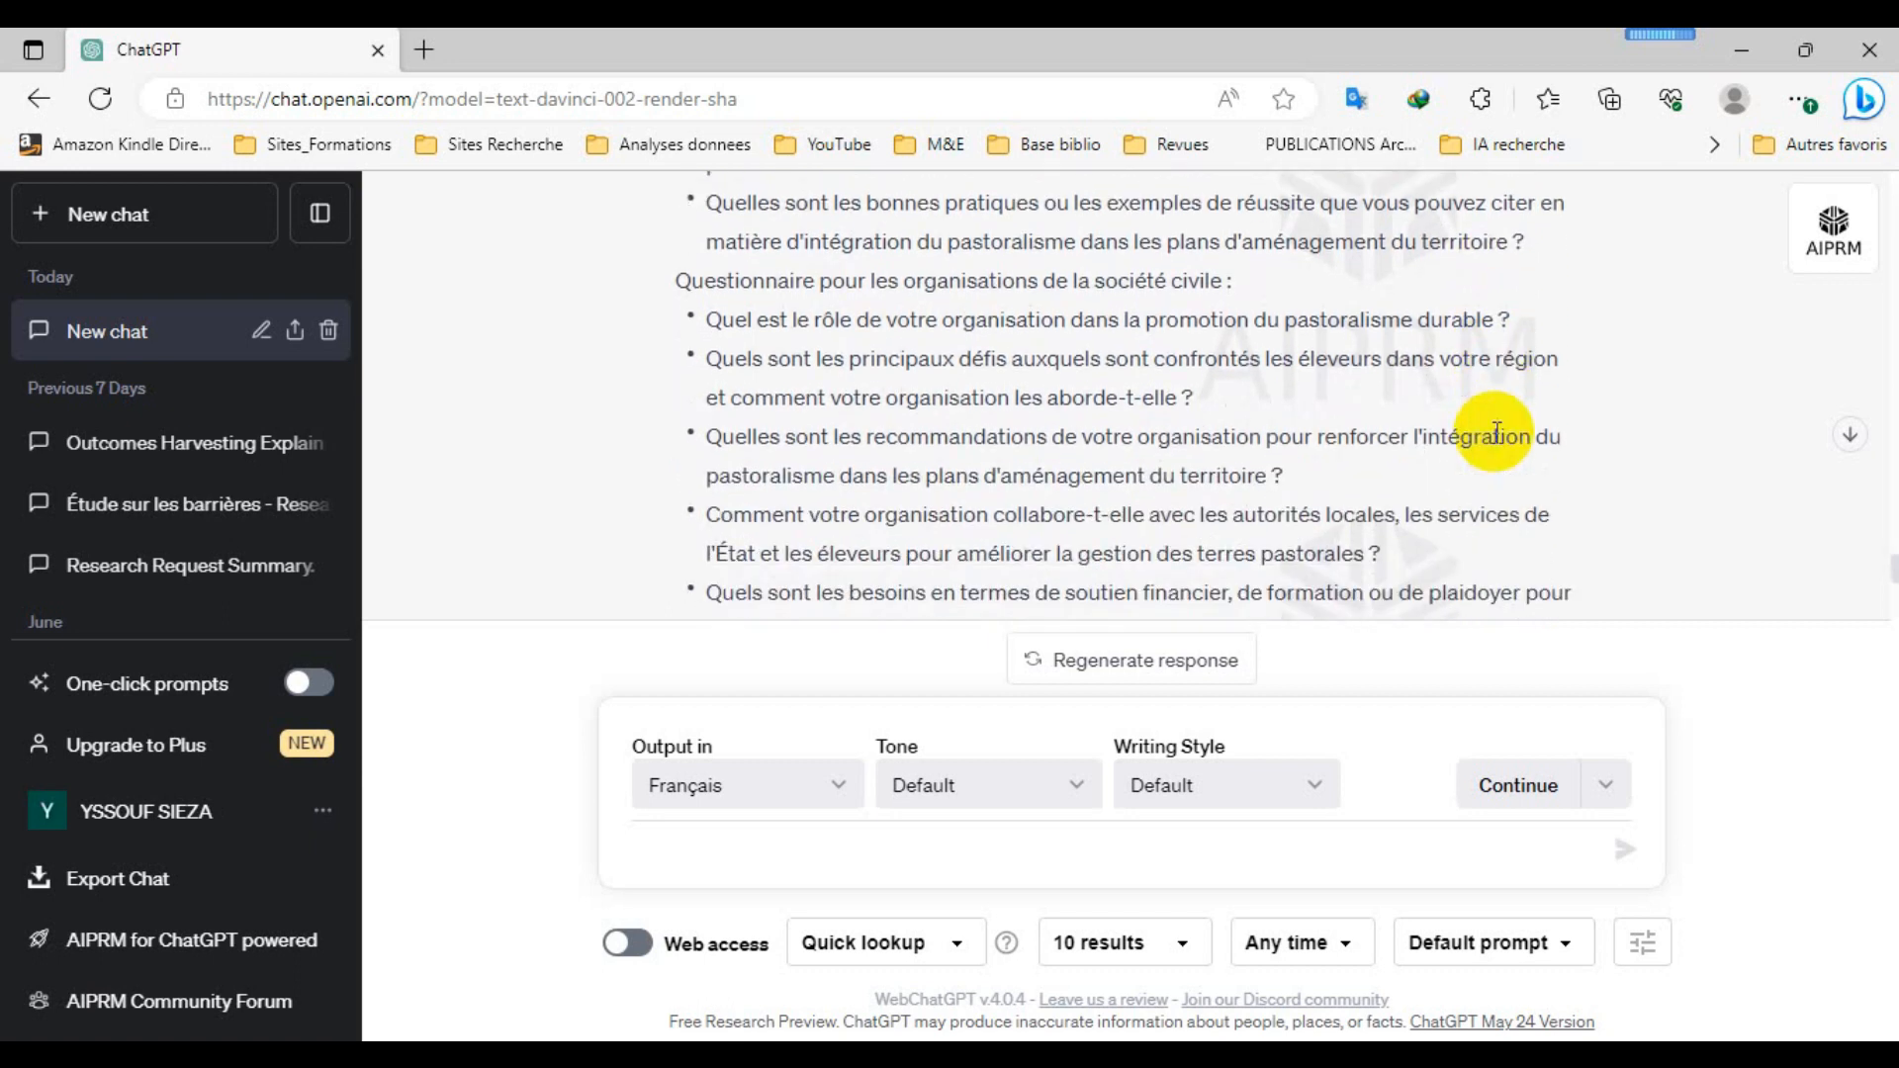
scroll(1496, 432, down, 5)
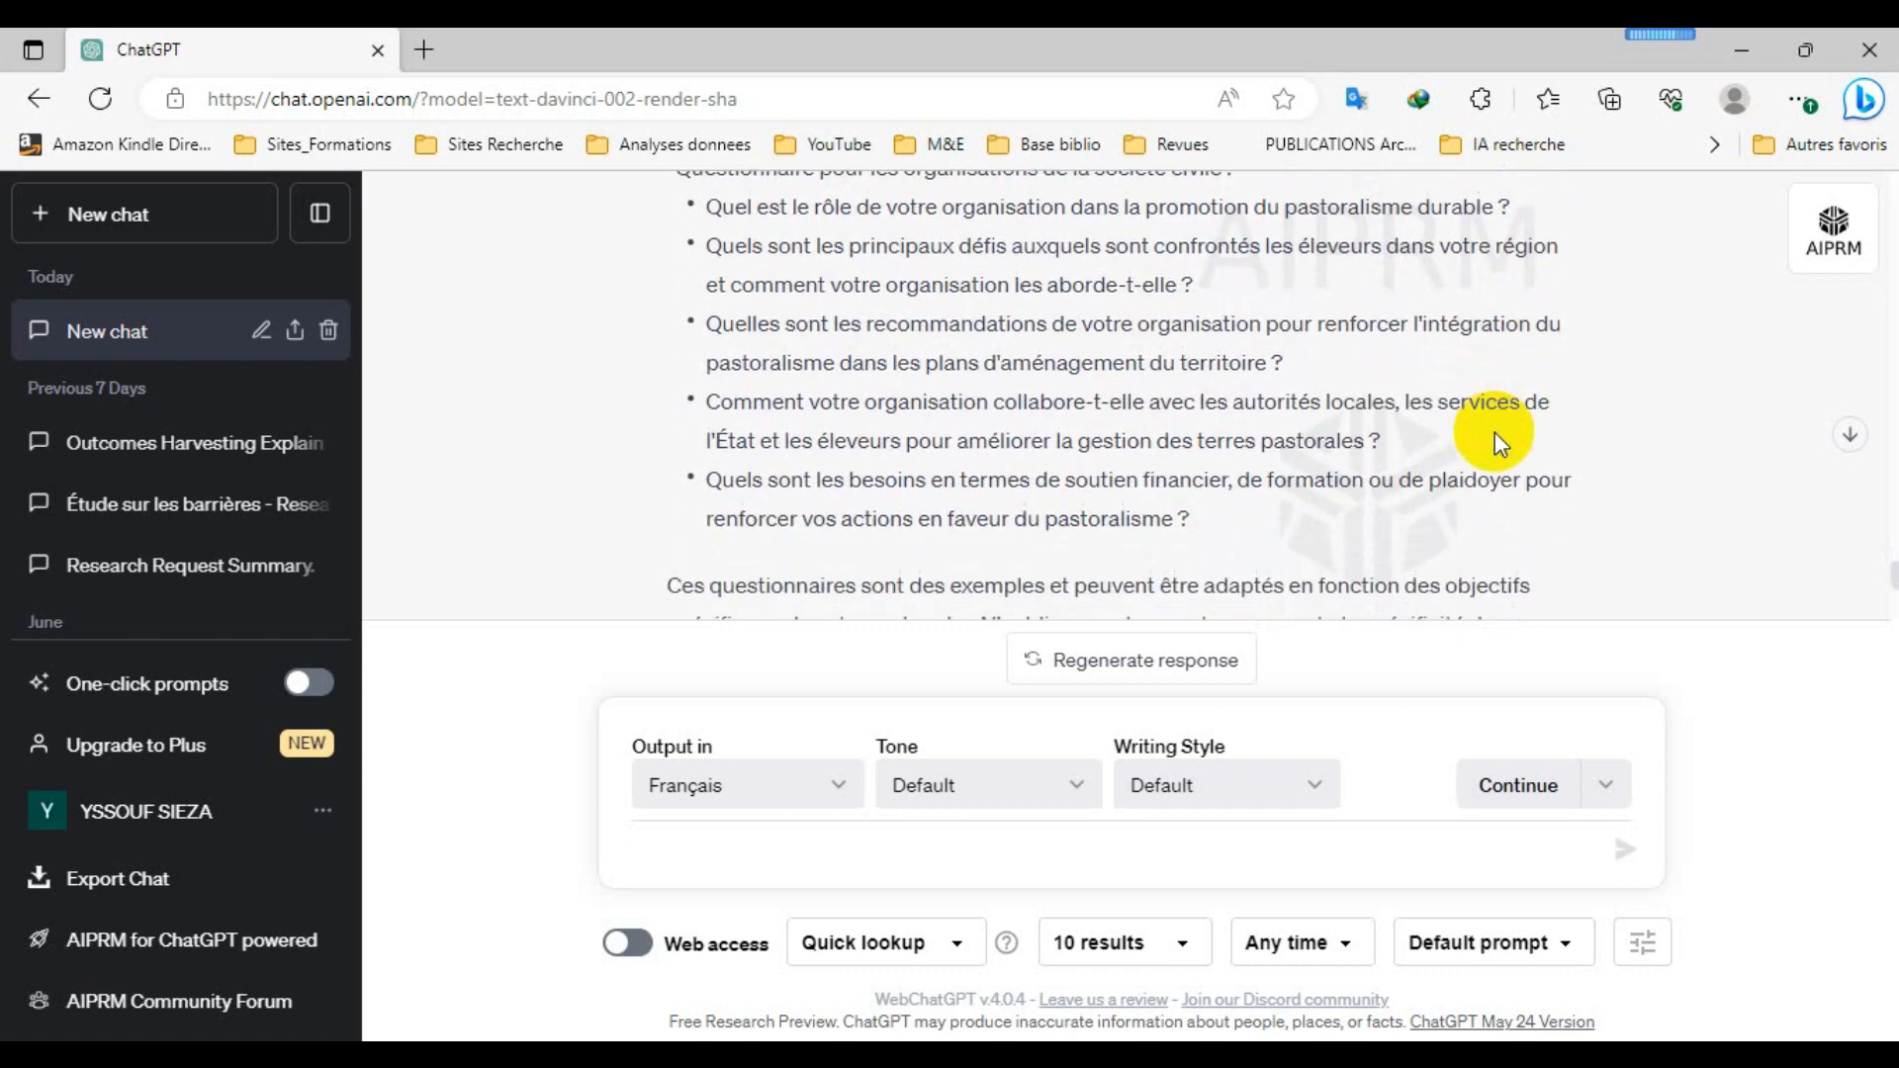
scroll(1494, 432, down, 5)
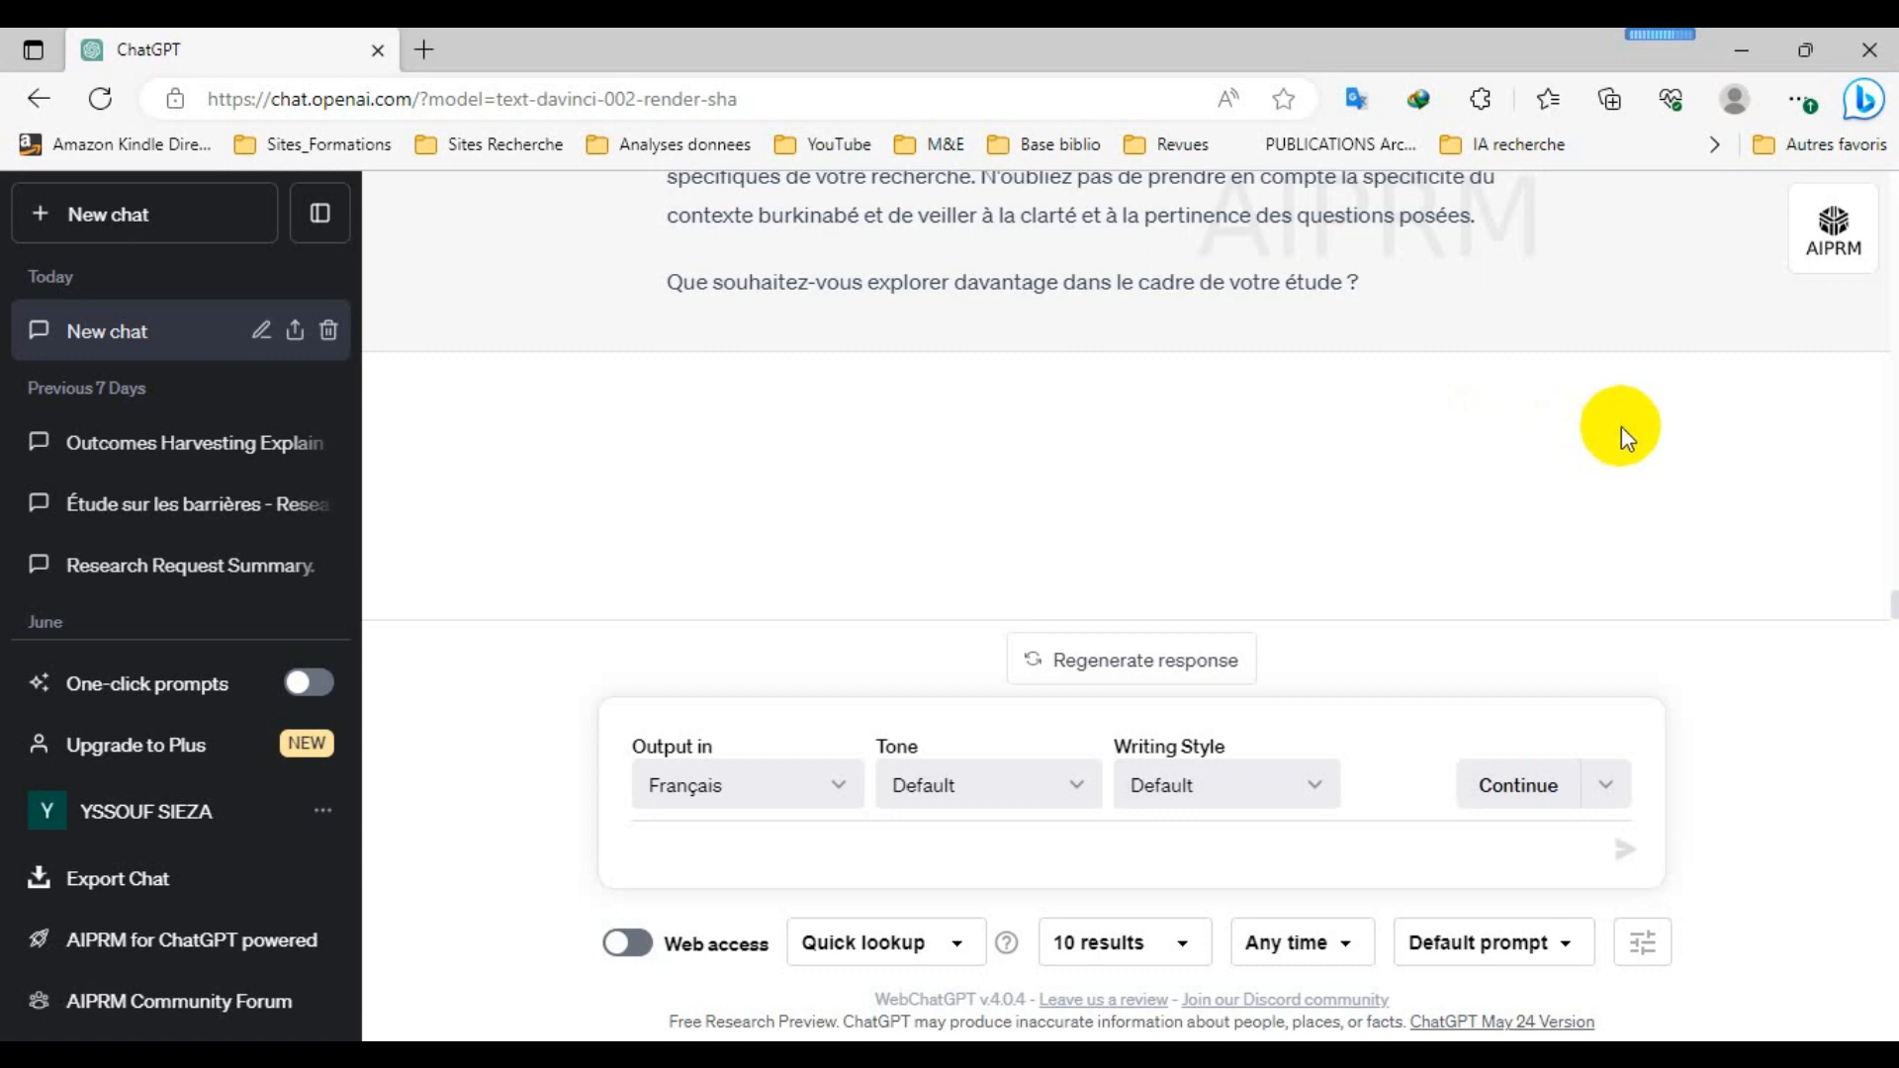
scroll(1622, 426, up, 1)
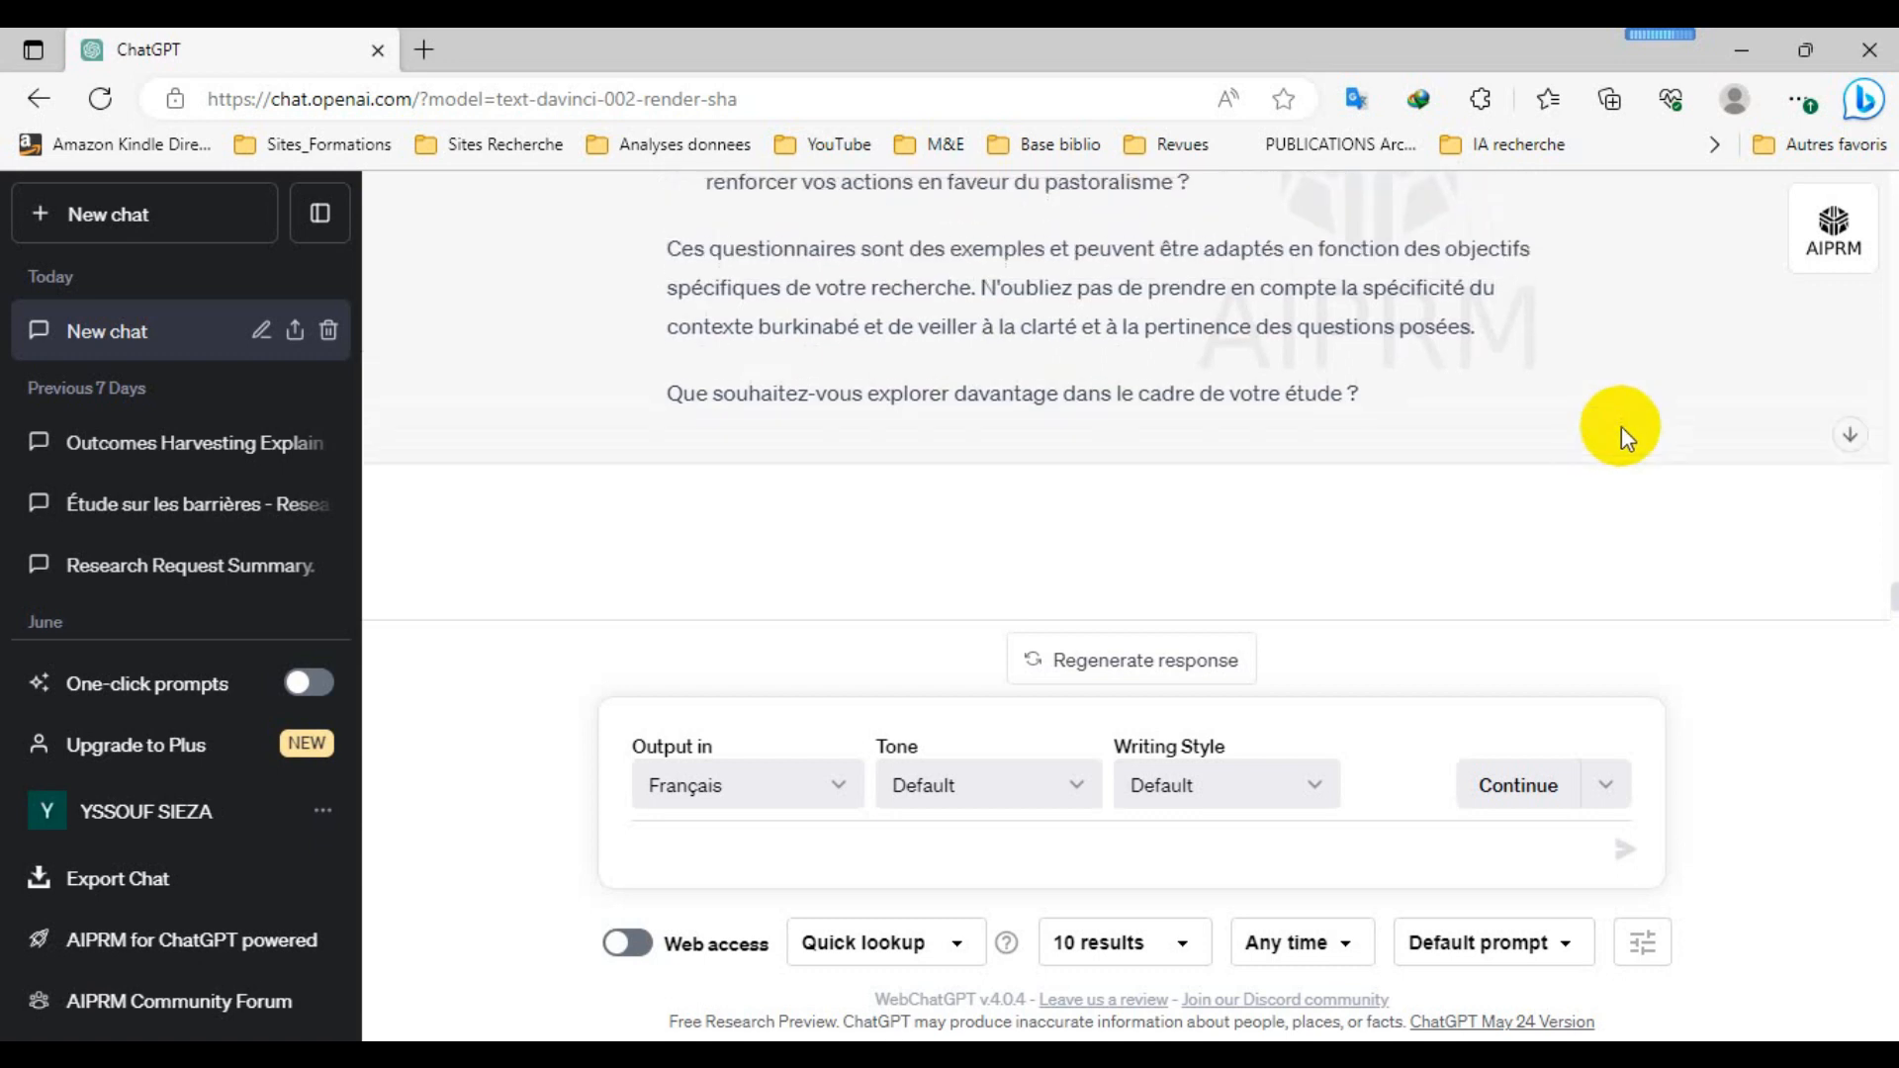